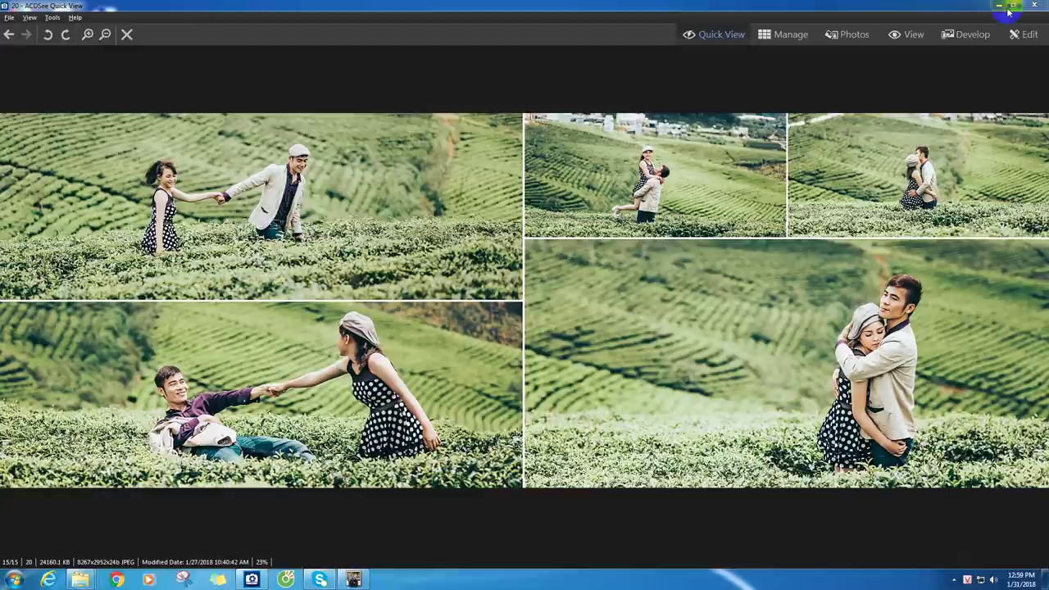
Step: Close the ACDSee Quick View tea-field collage to reveal the Windows desktop
click(1038, 7)
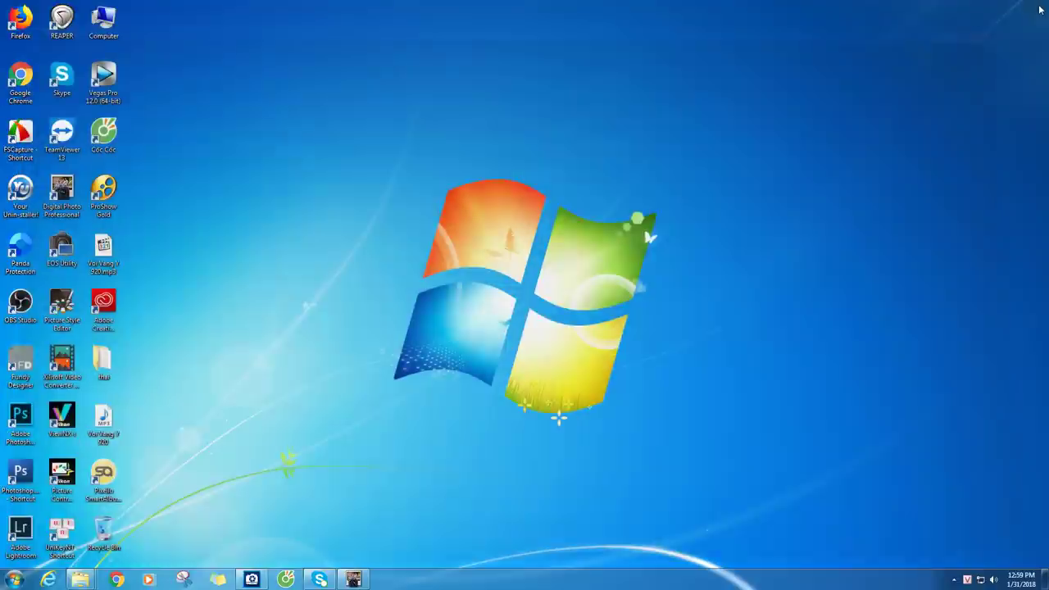
Step: Restore Digital Photo Professional and browse thumbnails IMG_5895, IMG_5897, IMG_5903 and IMG_5896
click(353, 580)
click(224, 128)
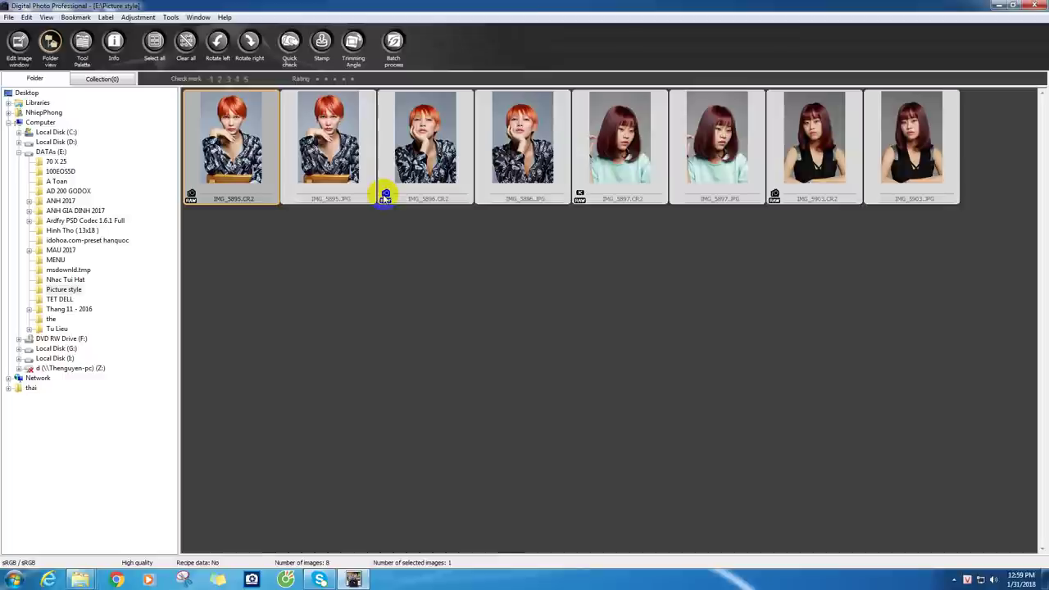
click(630, 120)
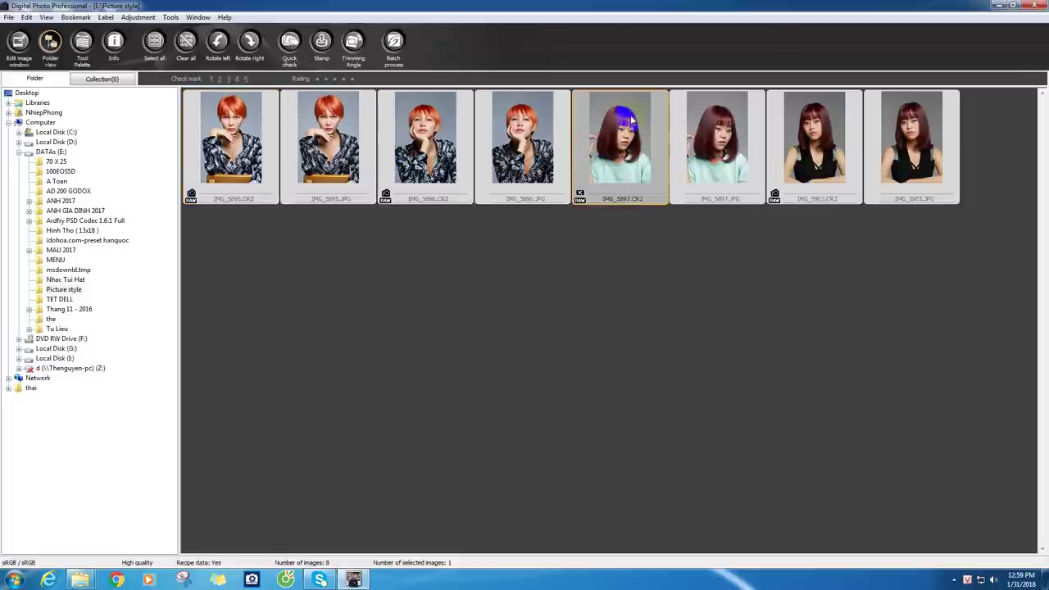
click(715, 122)
click(811, 121)
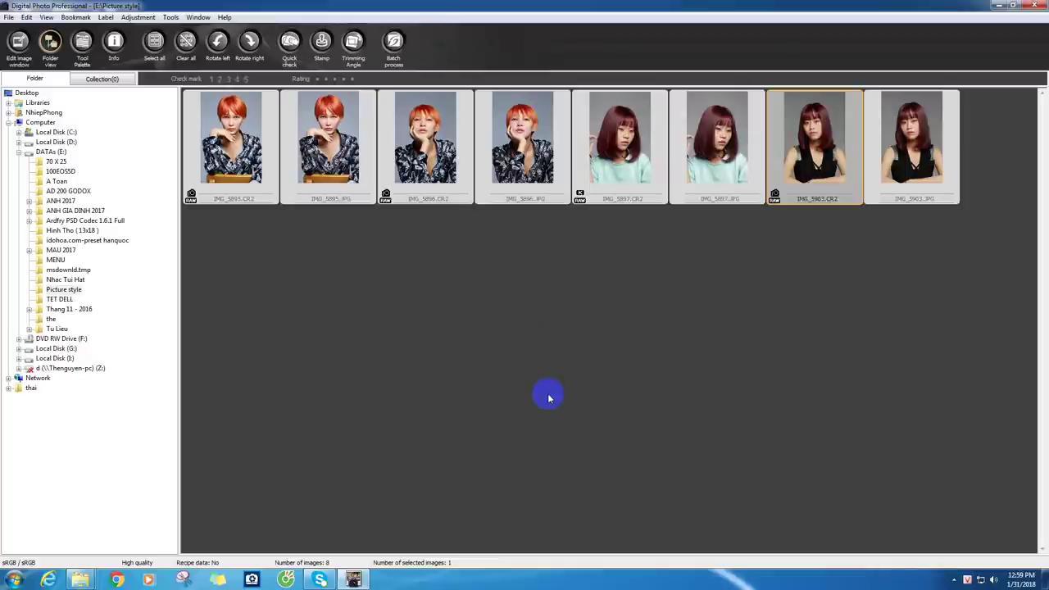
click(435, 141)
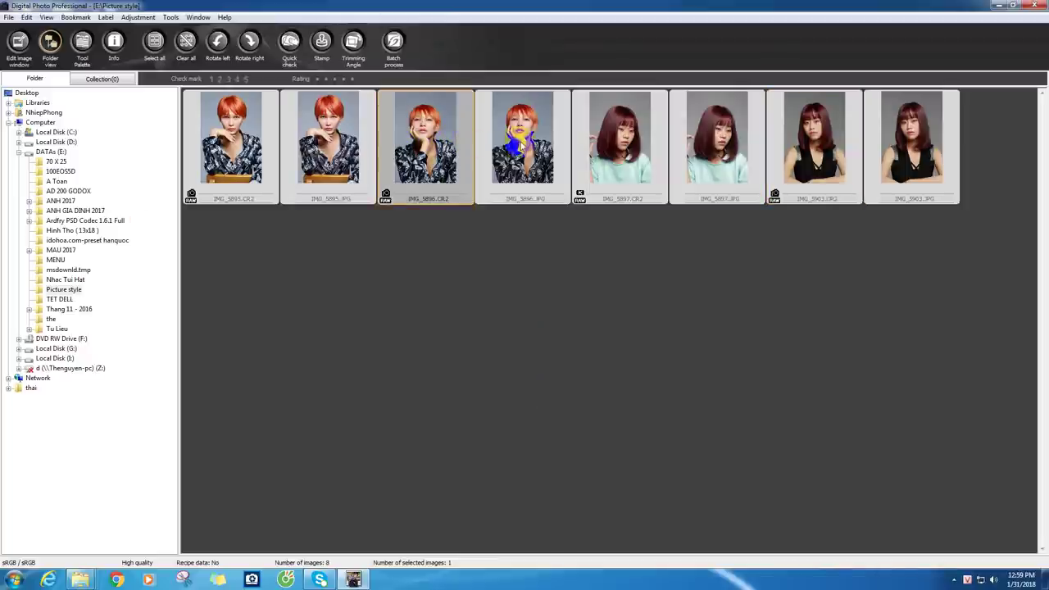
click(519, 146)
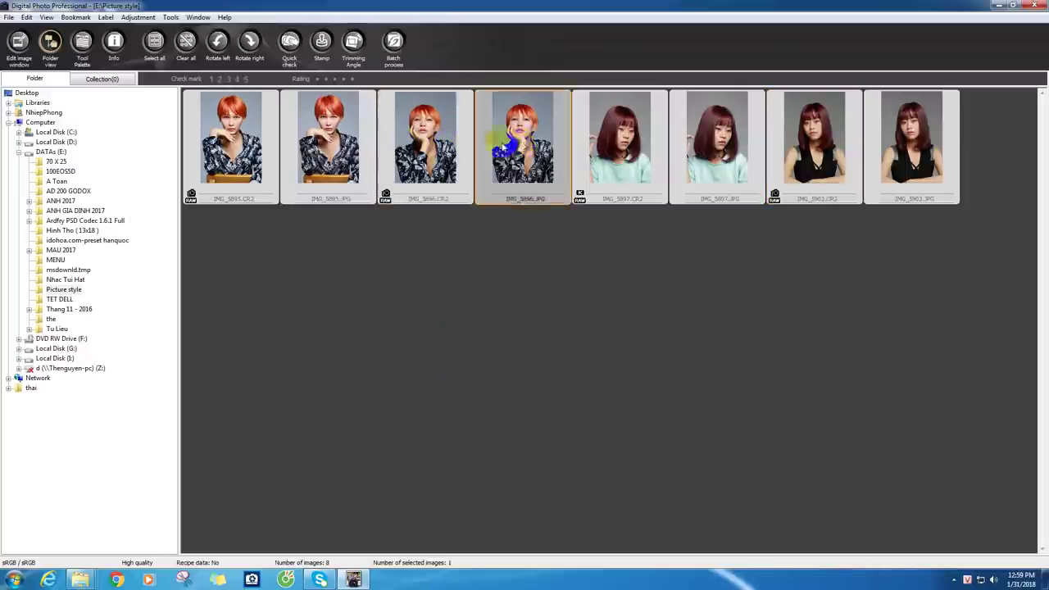
Step: Check recipe data for the IMG_5895, IMG_5896 and IMG_5897 RAW/JPEG pairs
click(343, 192)
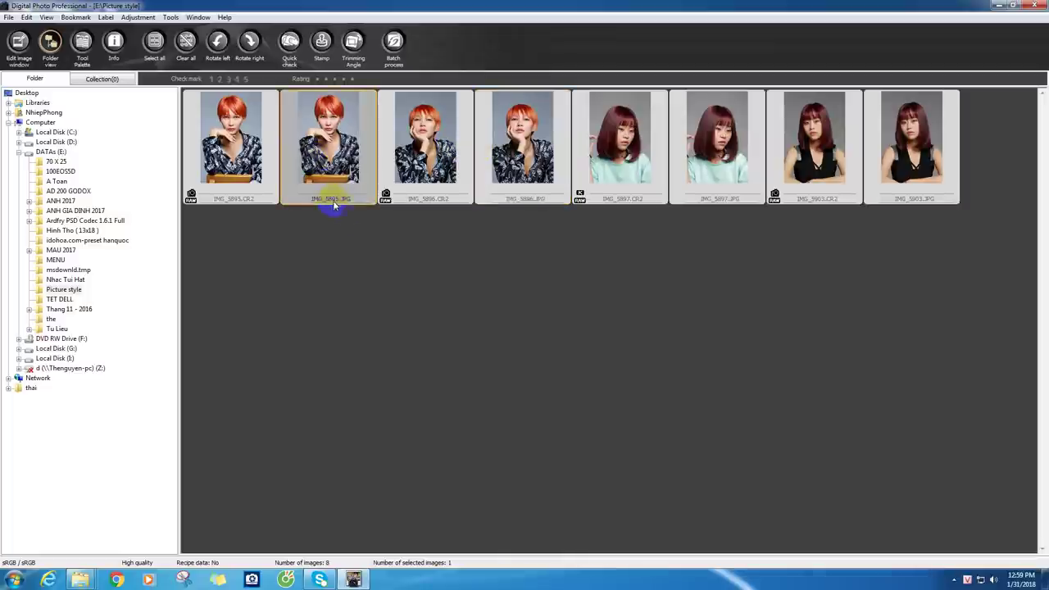
click(437, 203)
click(545, 168)
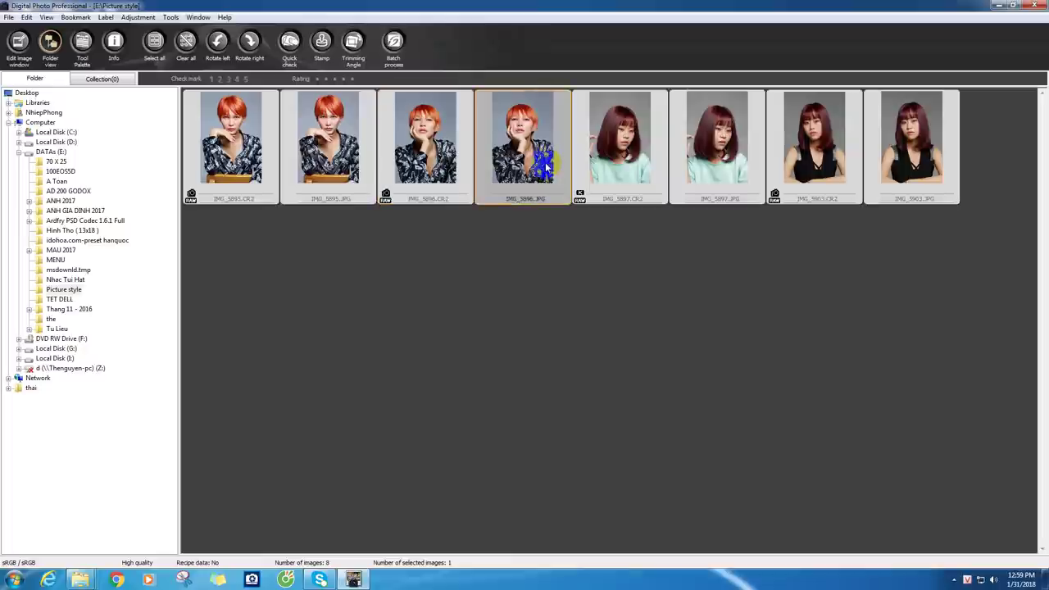
click(632, 186)
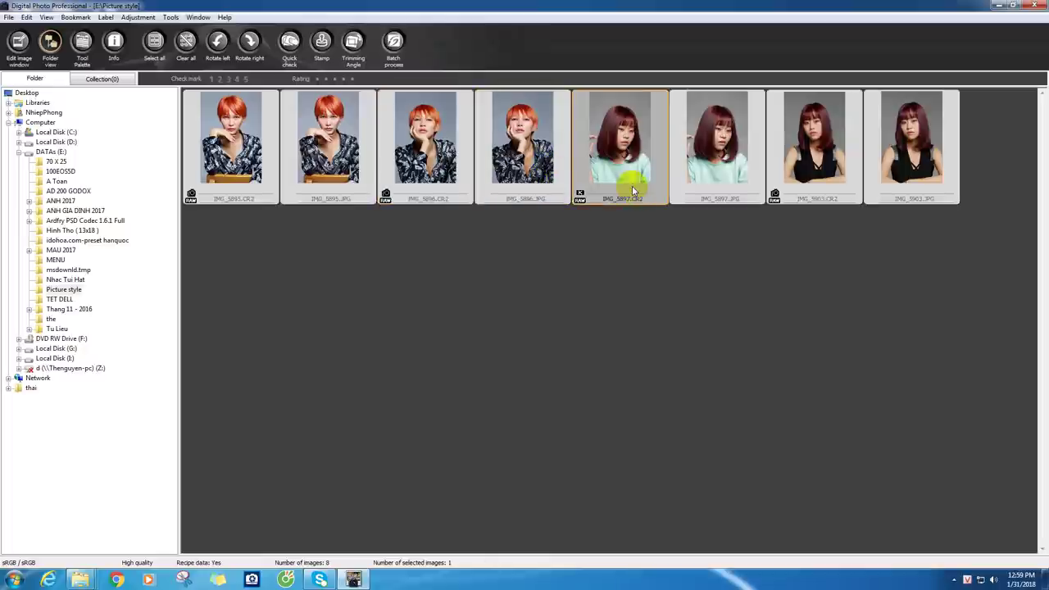
click(741, 179)
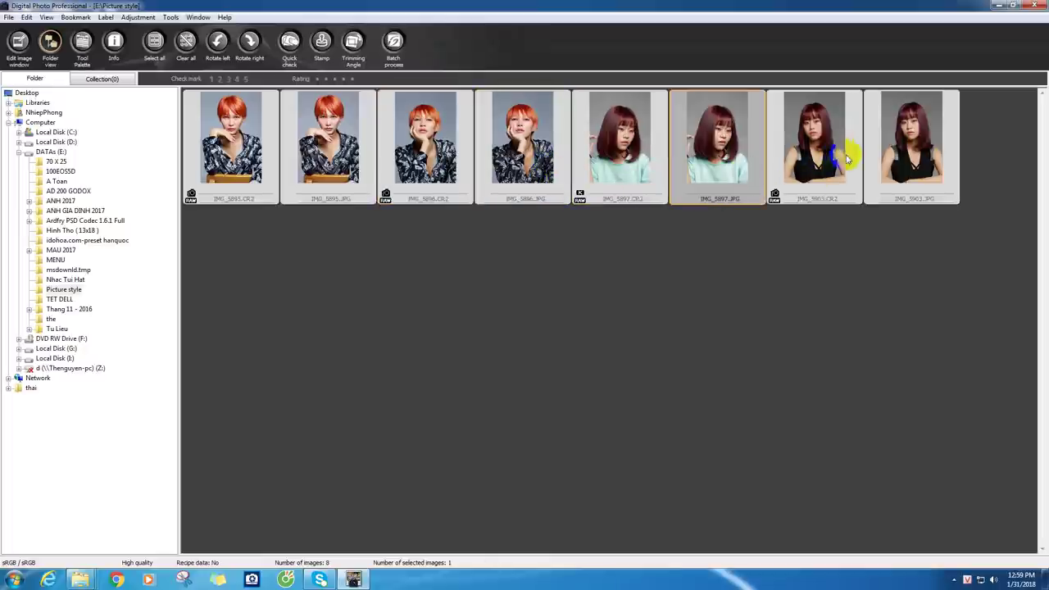
click(522, 146)
click(618, 149)
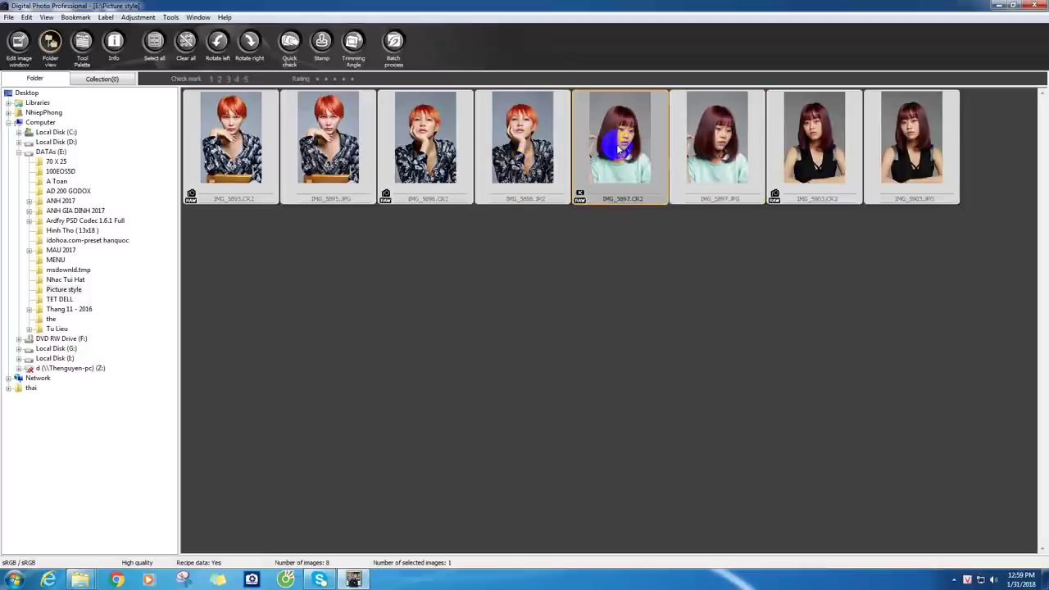
Step: Compare IMG_5896.JPG and IMG_5897.CR2 recipe data by switching between them
click(522, 146)
click(611, 146)
click(522, 146)
click(611, 146)
click(544, 168)
click(623, 164)
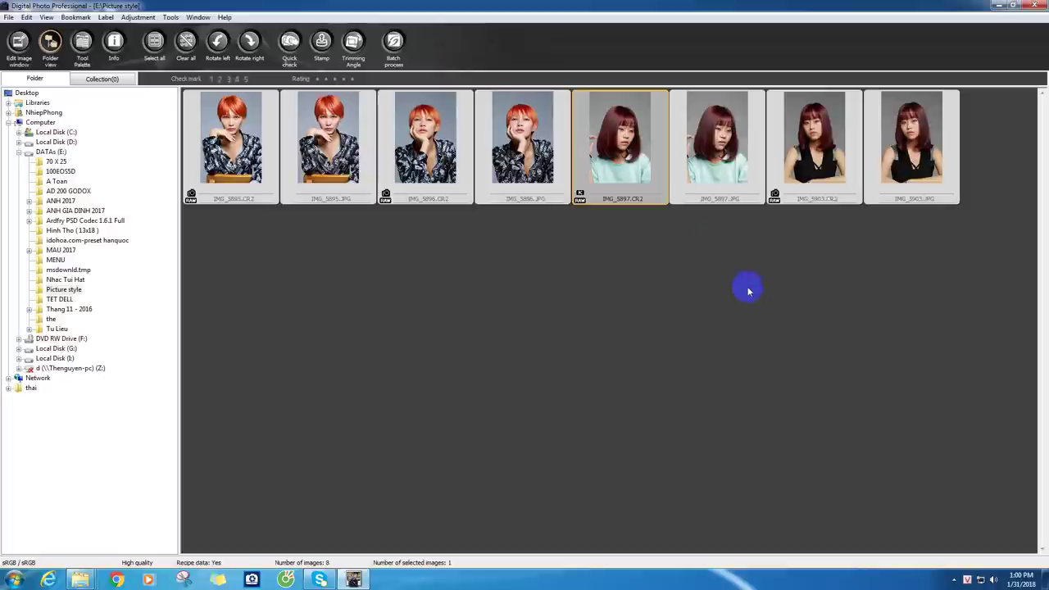
Step: Select the RAW portrait IMG_5896.CR2 and open it for editing
click(117, 530)
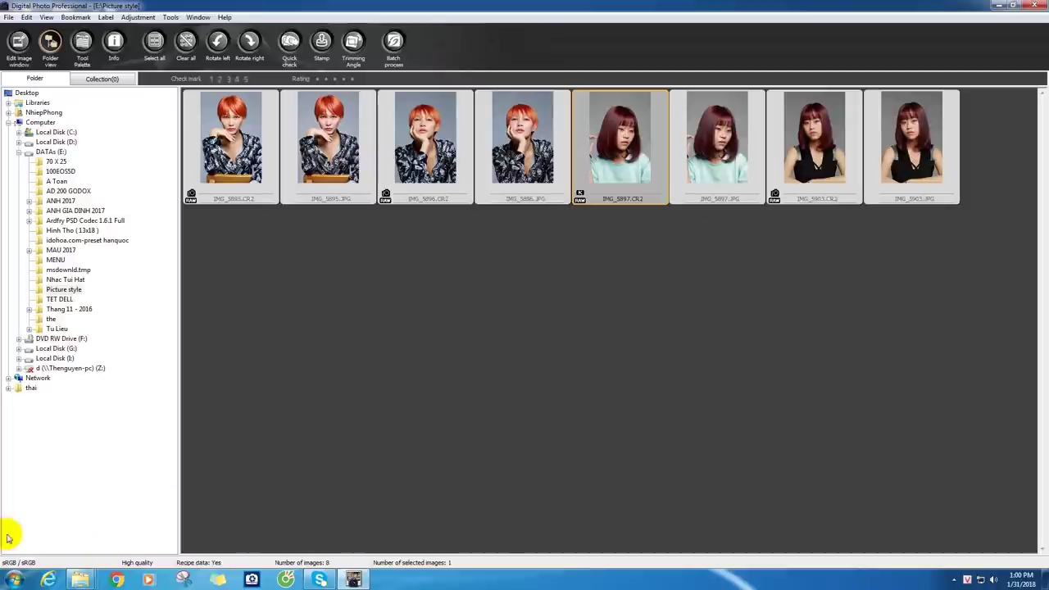
click(426, 141)
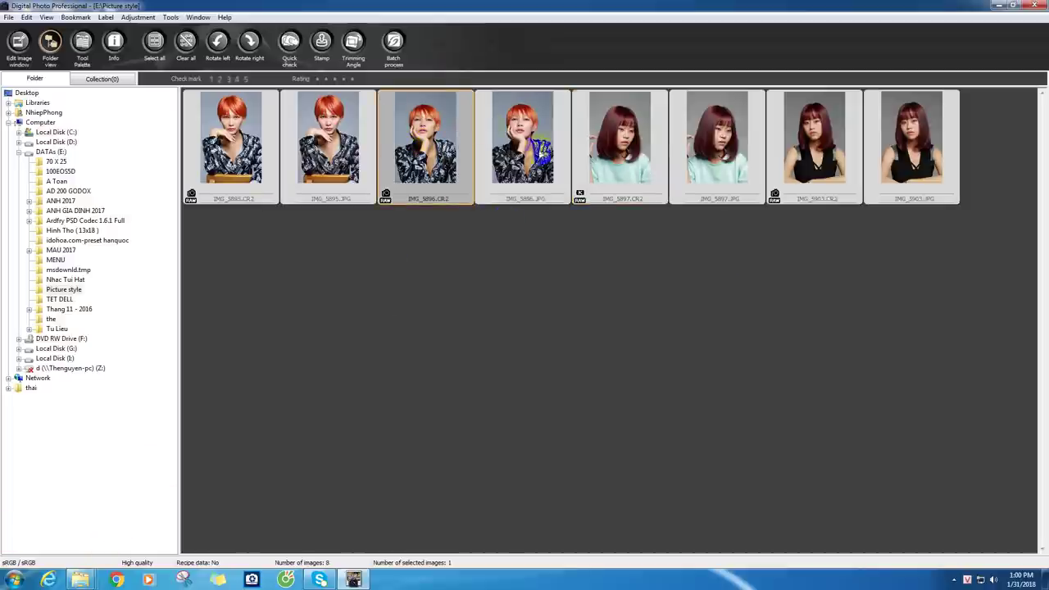
double_click(440, 108)
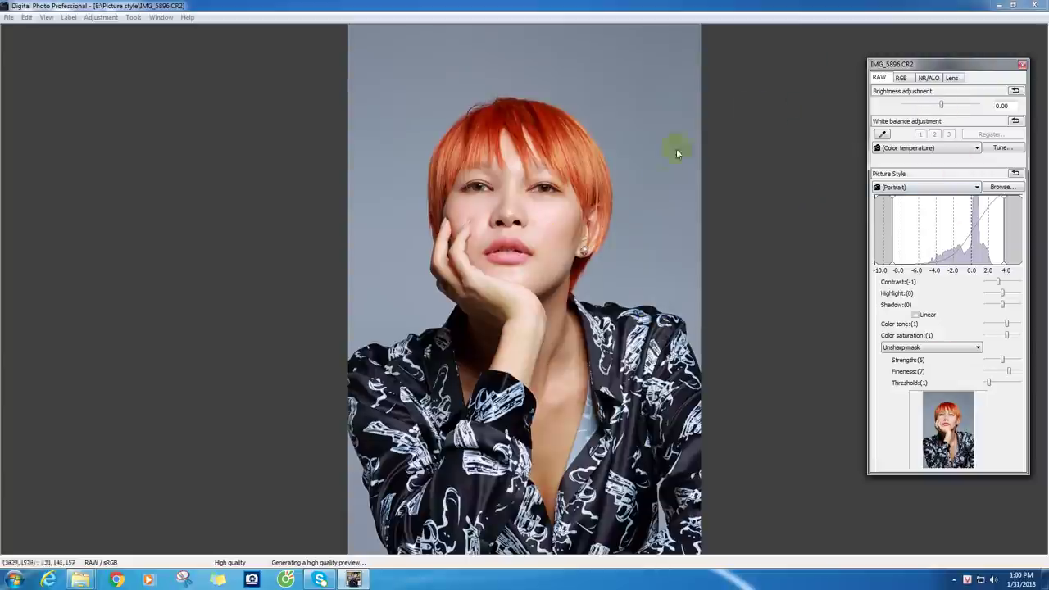
Step: Switch IMG_5896.CR2's sharpening from Unsharp mask to Sharpness
click(918, 348)
click(920, 348)
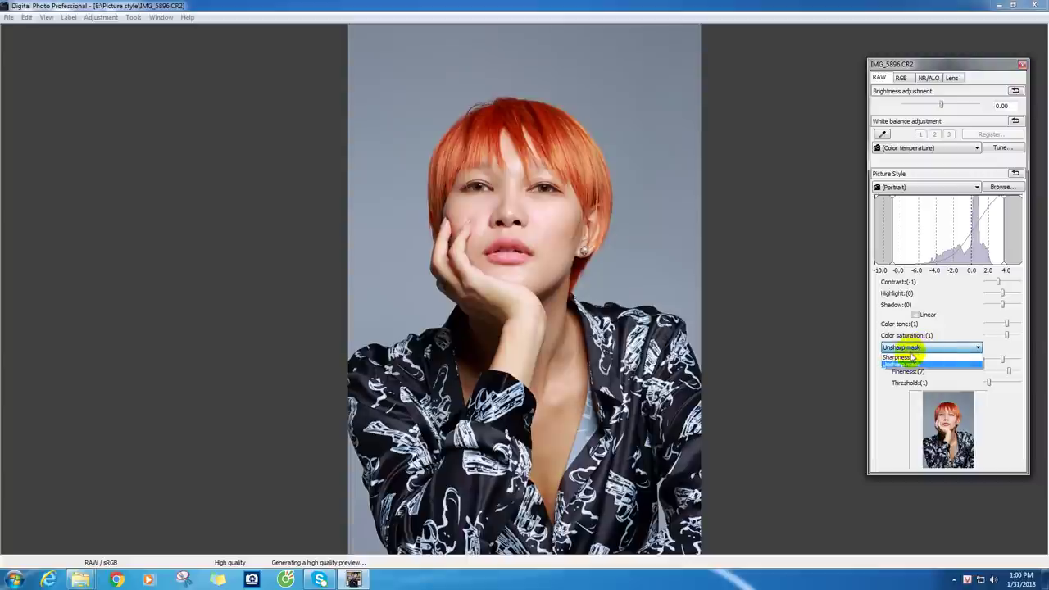
click(912, 359)
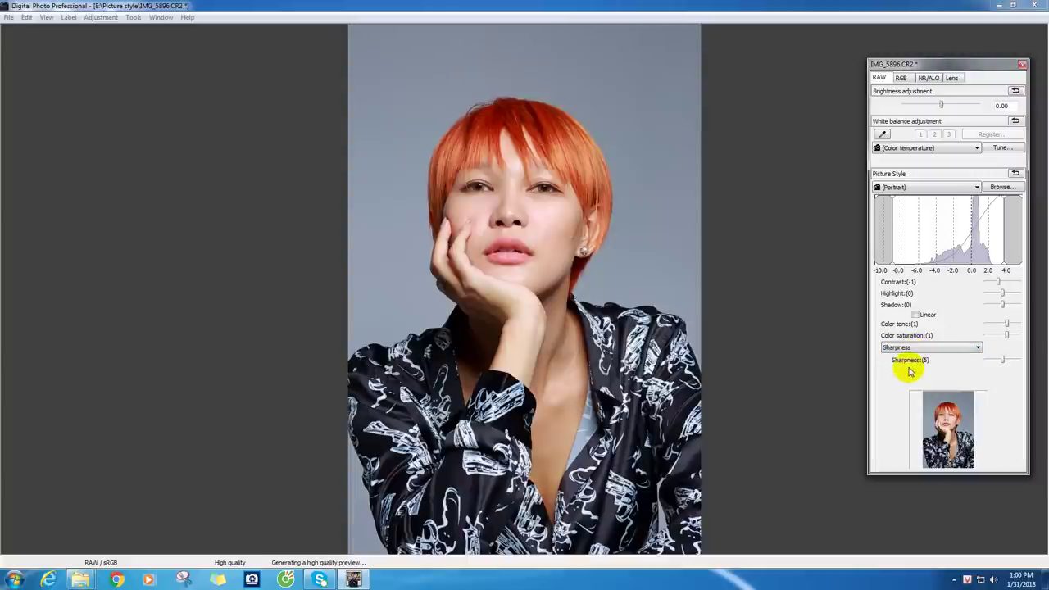
Step: Magnify the portrait and pan to the eyes and hairline to inspect skin detail
right_click(523, 205)
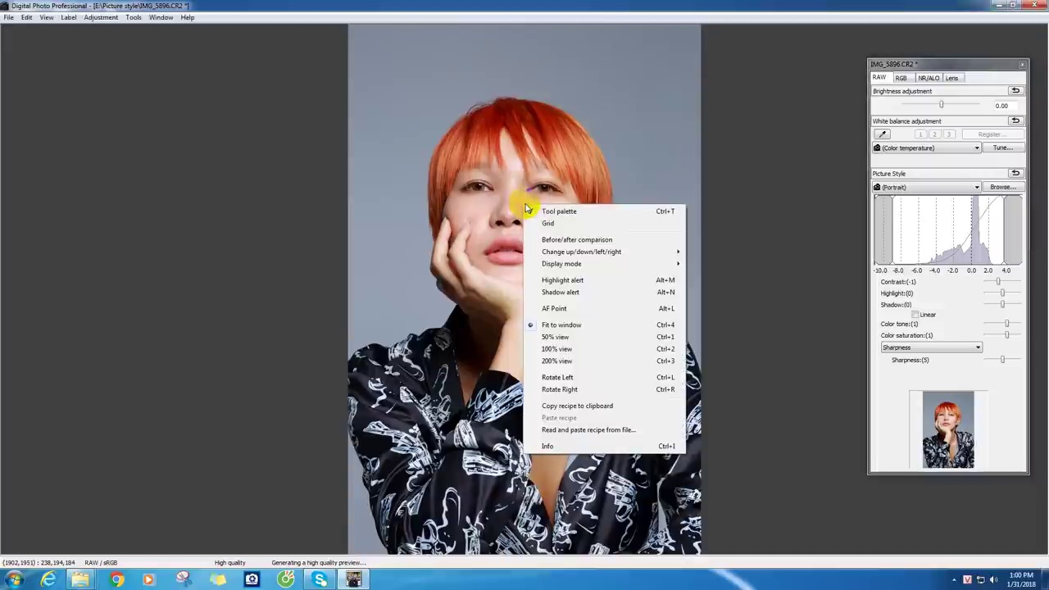
click(558, 337)
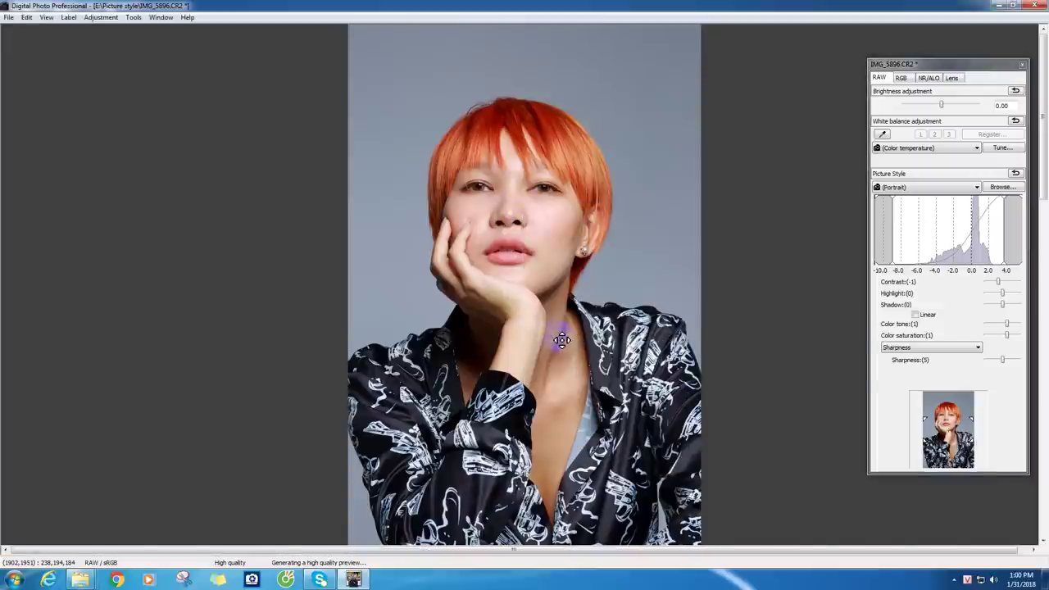
drag(536, 133, 539, 282)
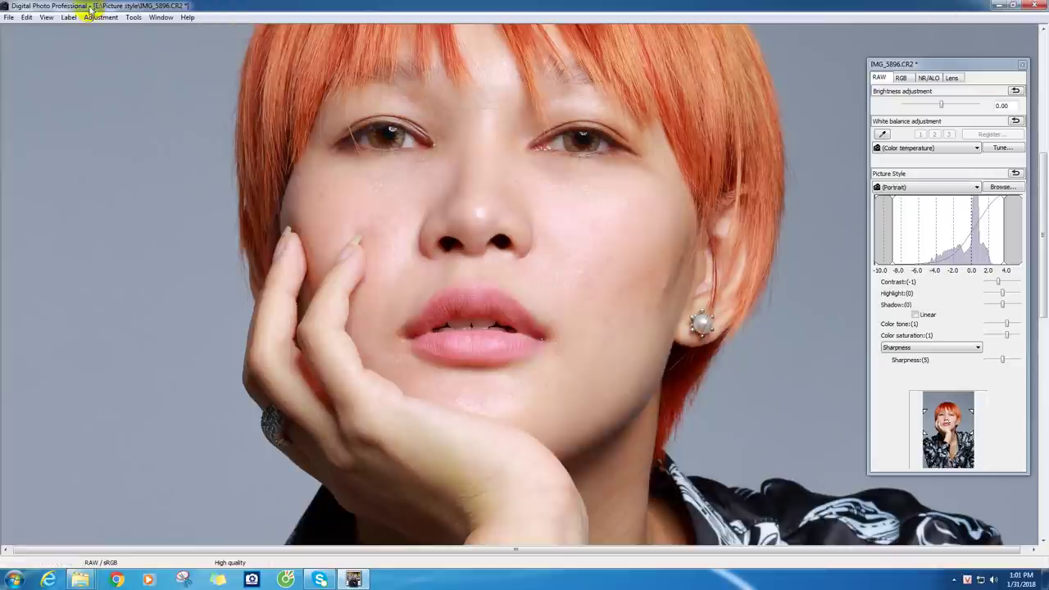
click(10, 17)
Step: Show IMG_5896.CR2's shooting information and check White Balance Mode: Color Temperature (5000K)
click(41, 123)
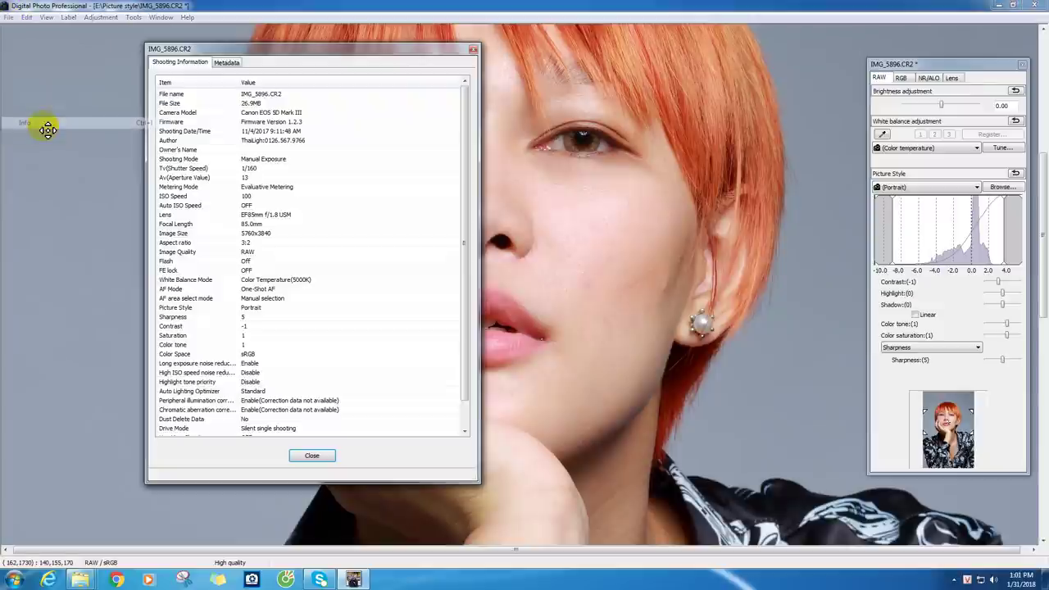
drag(343, 51, 259, 50)
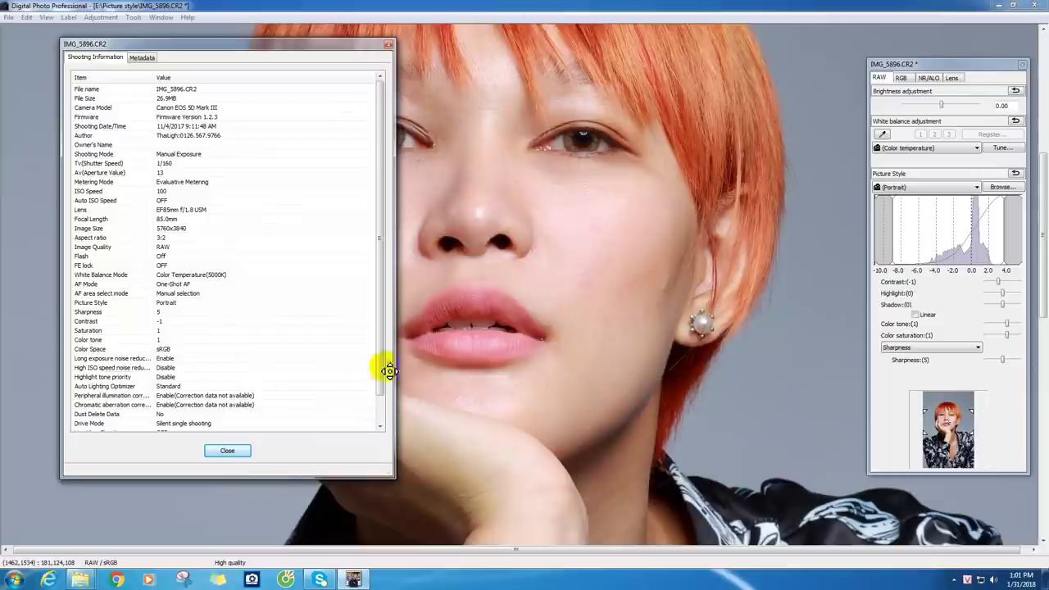
click(175, 275)
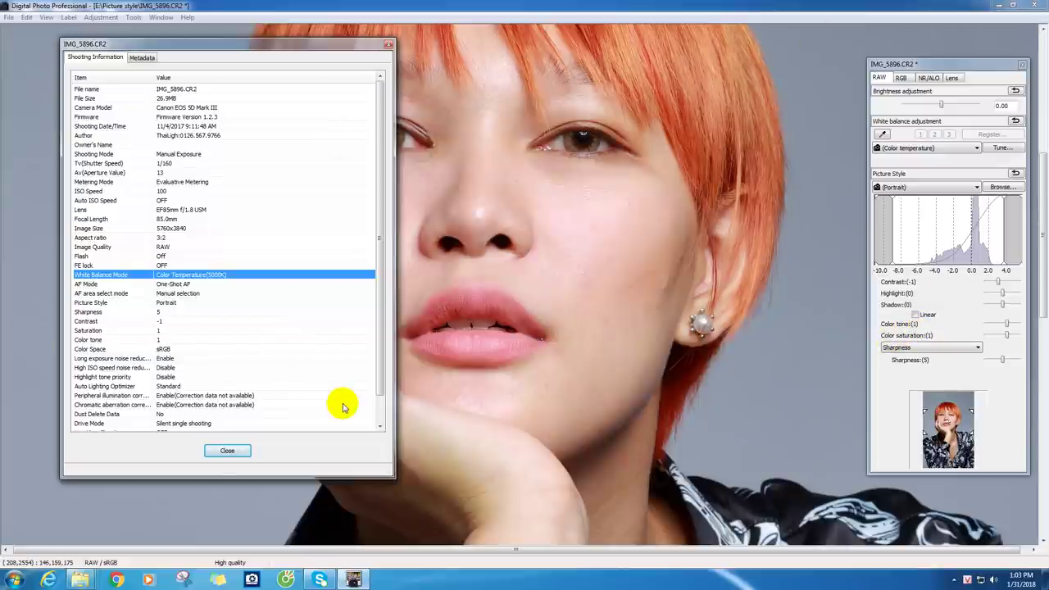
click(725, 215)
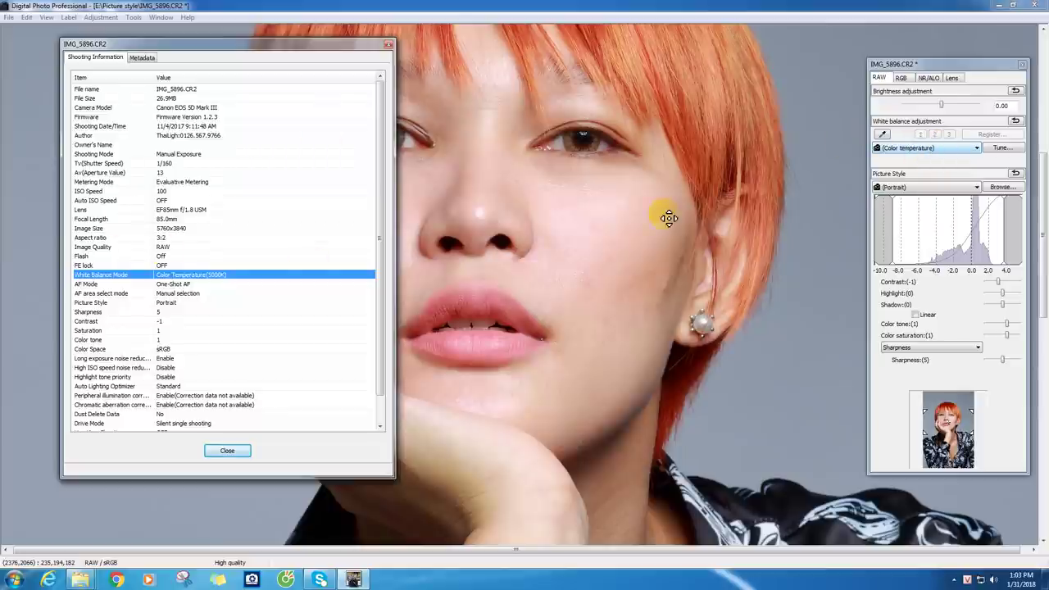
Step: Scroll to the end of the Shooting Information list and close it
scroll(380, 275, down, 1)
drag(380, 274, 380, 296)
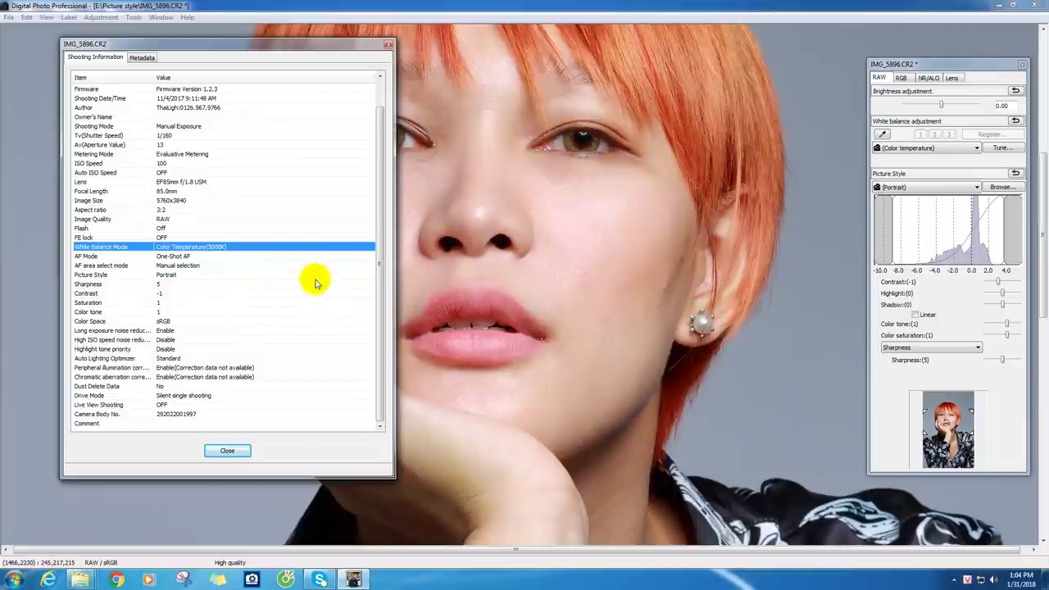
click(238, 456)
Step: Open IMG_5896.JPG at 100% view and pan across the cheek skin
click(1030, 5)
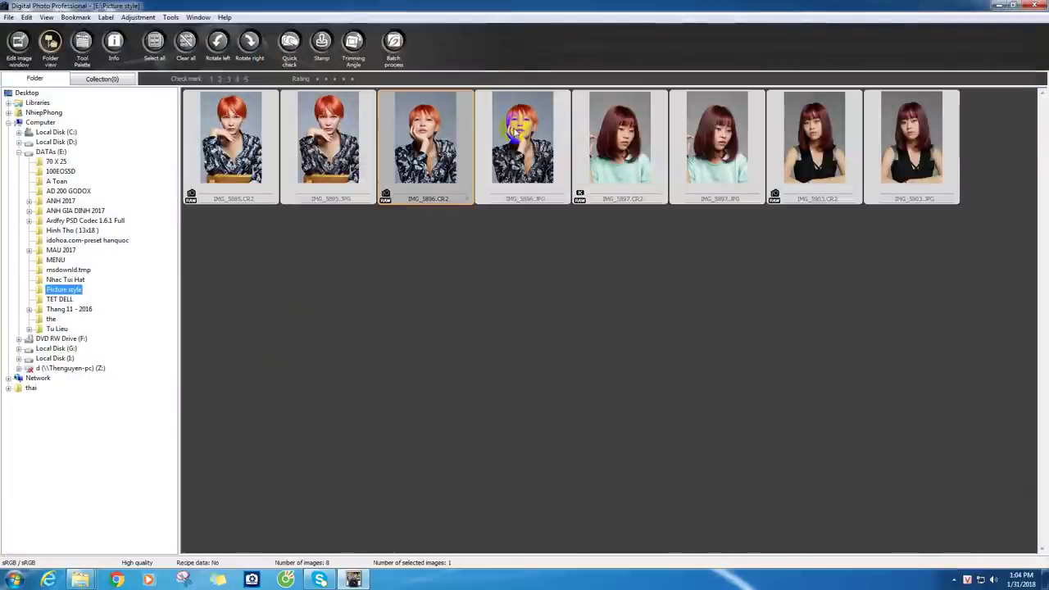
double_click(513, 127)
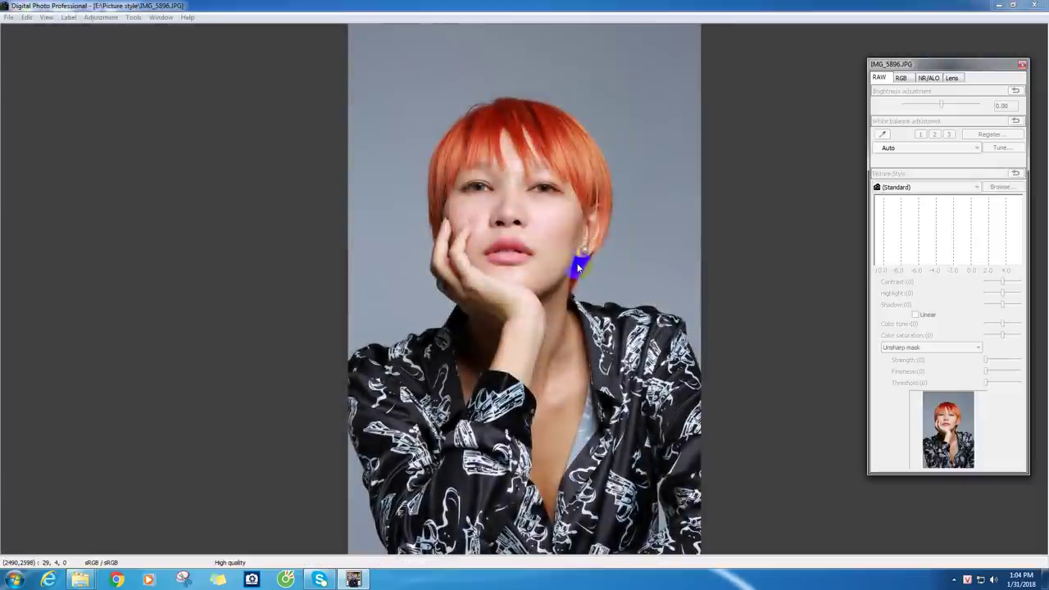
right_click(548, 236)
click(579, 381)
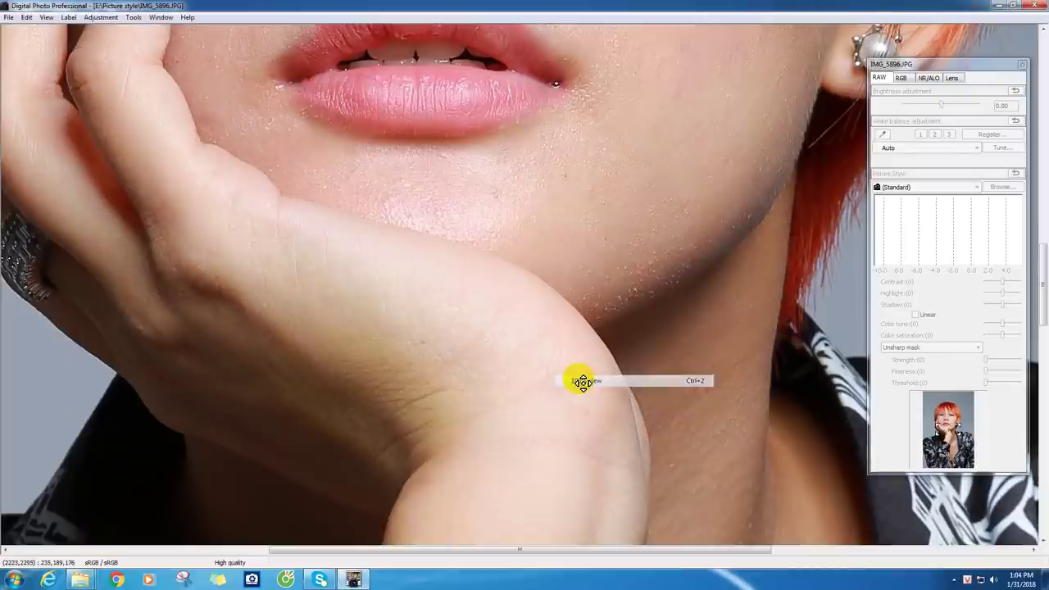
scroll(585, 199, up, 2)
scroll(620, 215, up, 1)
scroll(634, 227, up, 2)
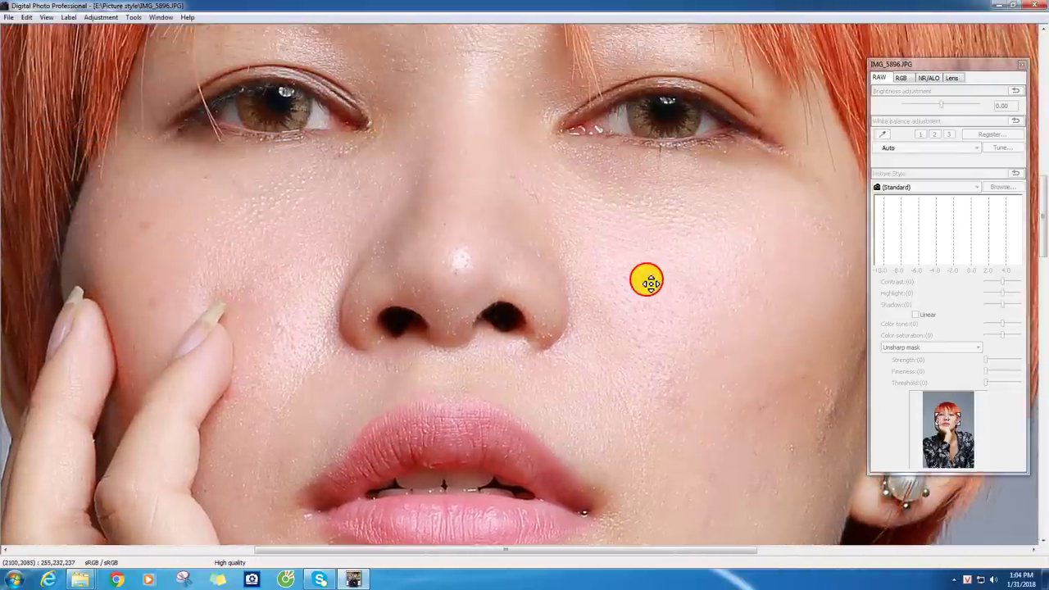
drag(557, 227, 625, 239)
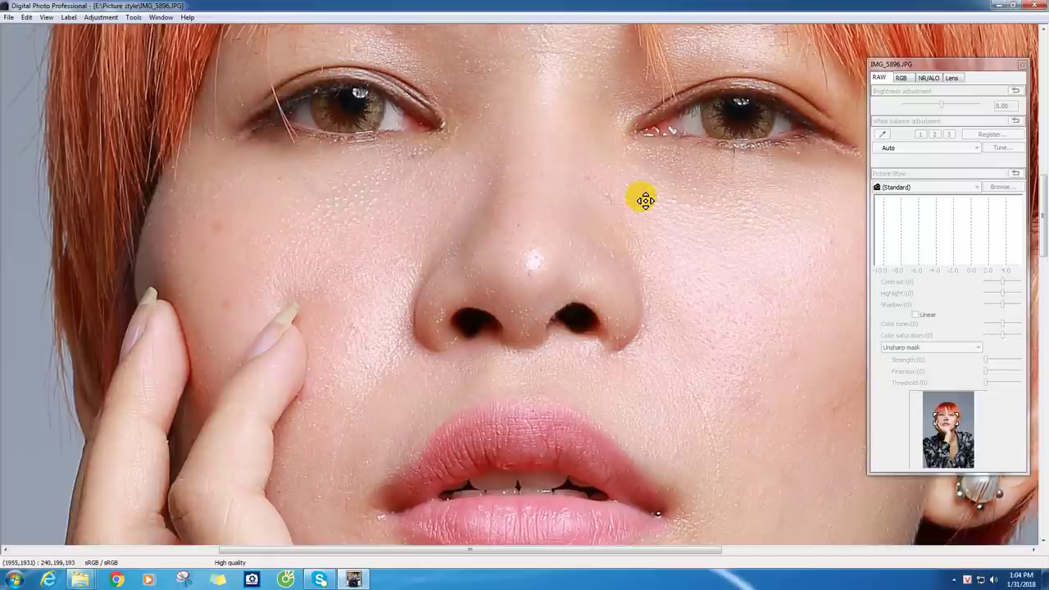
scroll(601, 217, down, 2)
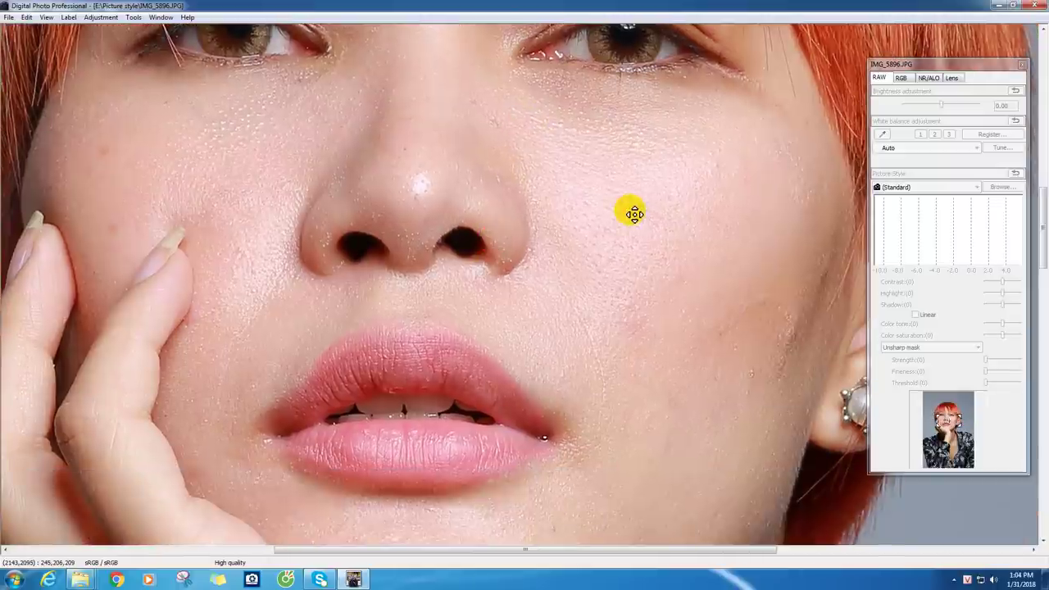
Step: Zoom the JPEG out to 50%, close it, and reopen IMG_5896.CR2
right_click(618, 216)
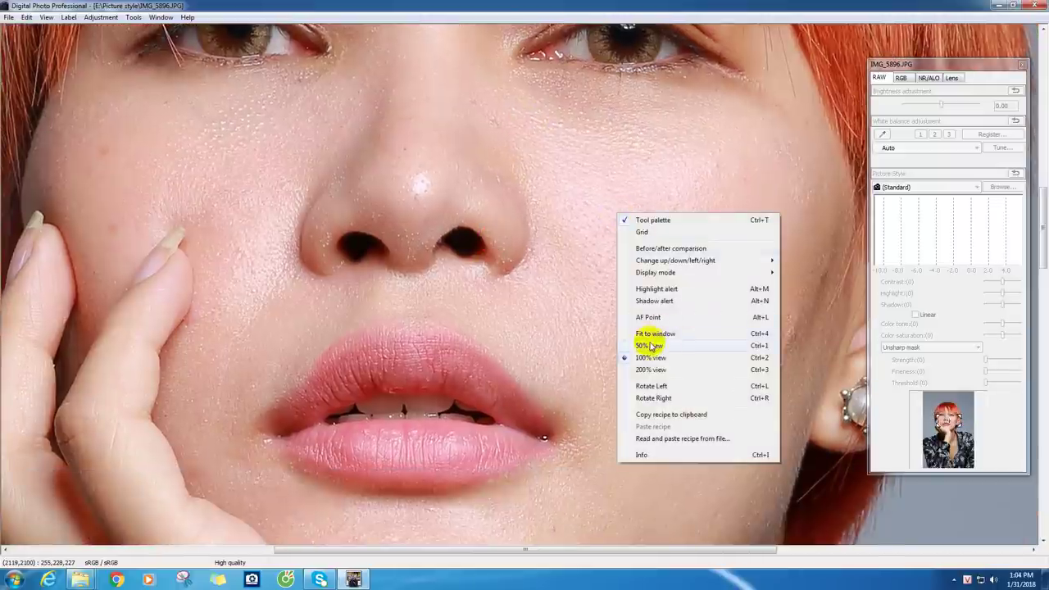
click(649, 346)
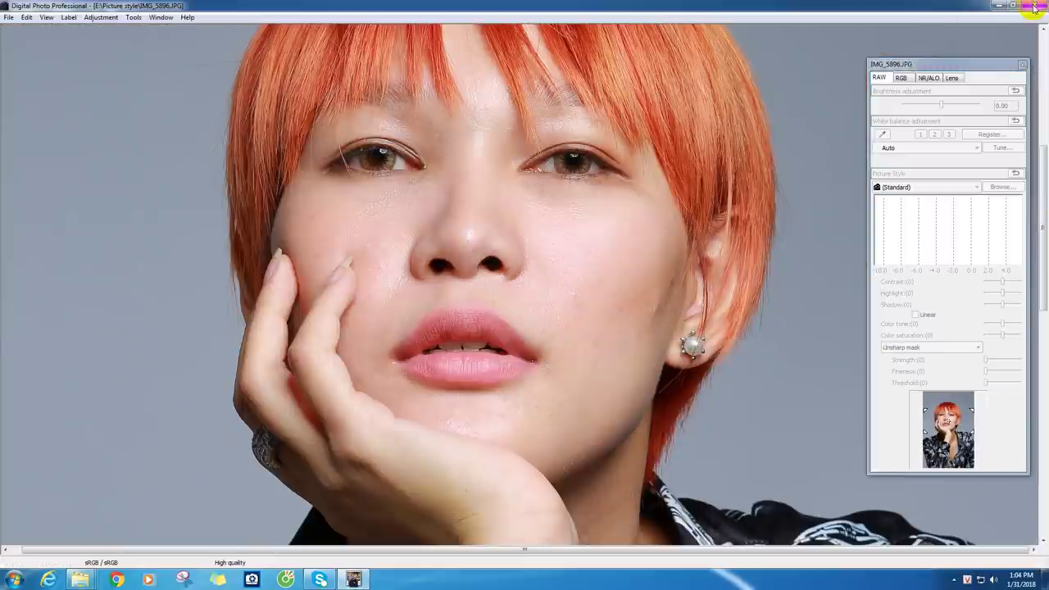
click(1035, 6)
double_click(426, 146)
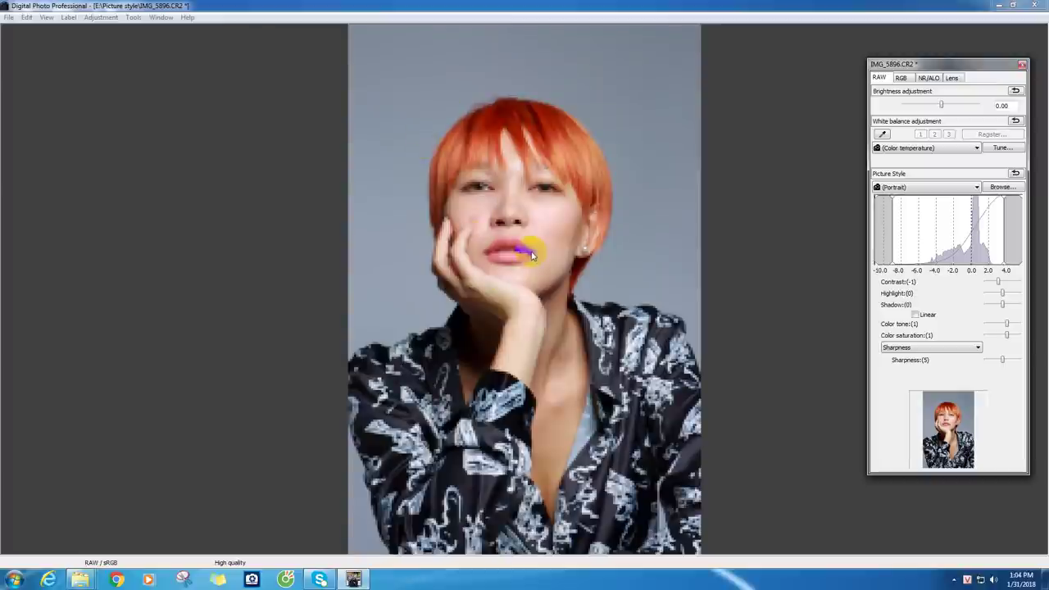
Step: View IMG_5896.CR2 at 100% and toggle sharpening to Unsharp mask and back to Sharpness
right_click(529, 225)
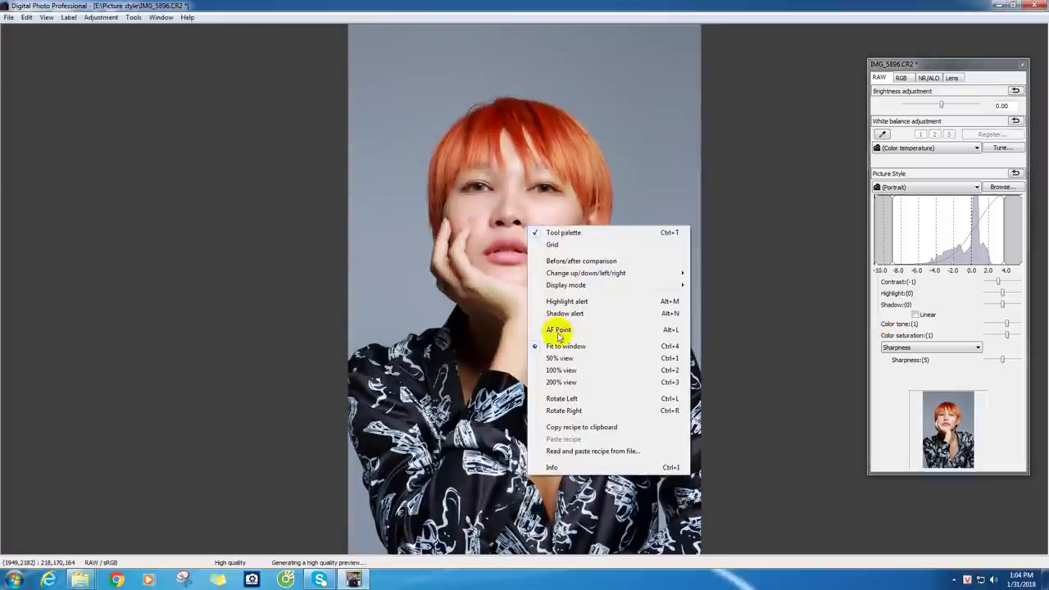
click(560, 370)
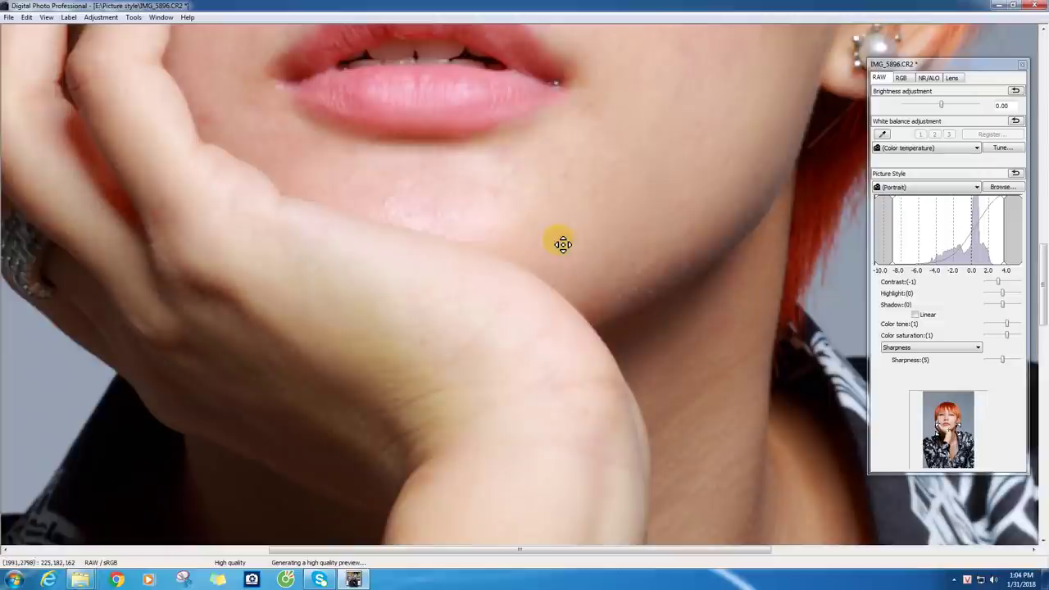
scroll(550, 271, up, 2)
scroll(566, 287, up, 3)
scroll(615, 251, up, 1)
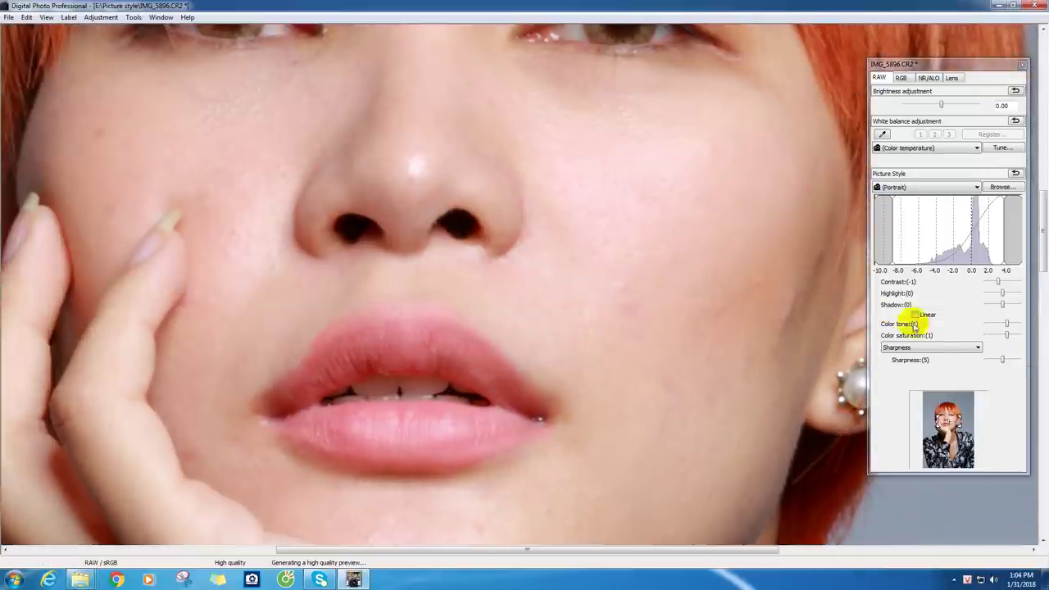
click(937, 348)
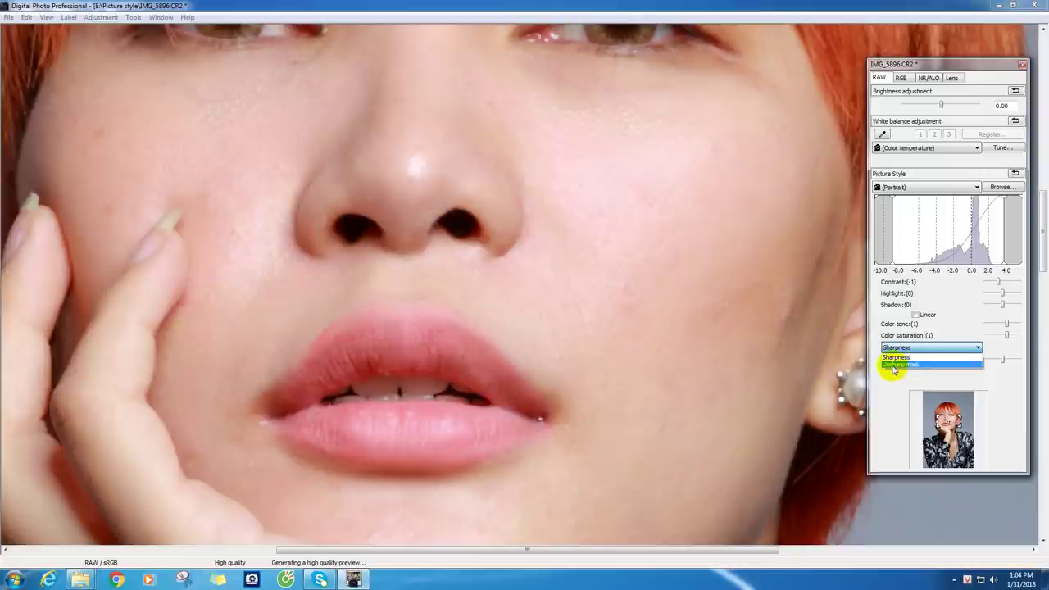
click(893, 366)
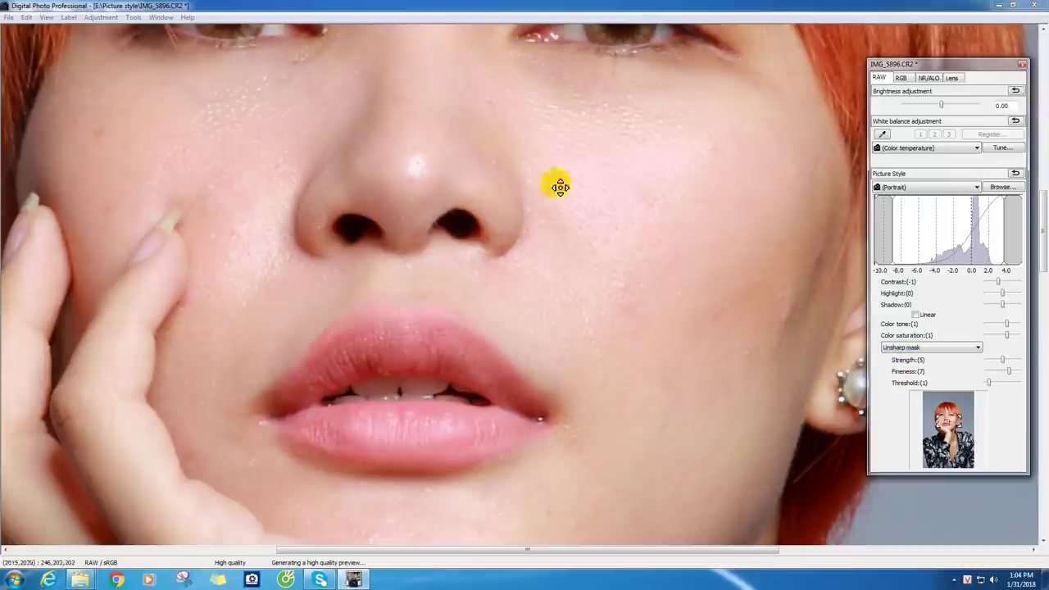
click(897, 348)
click(896, 358)
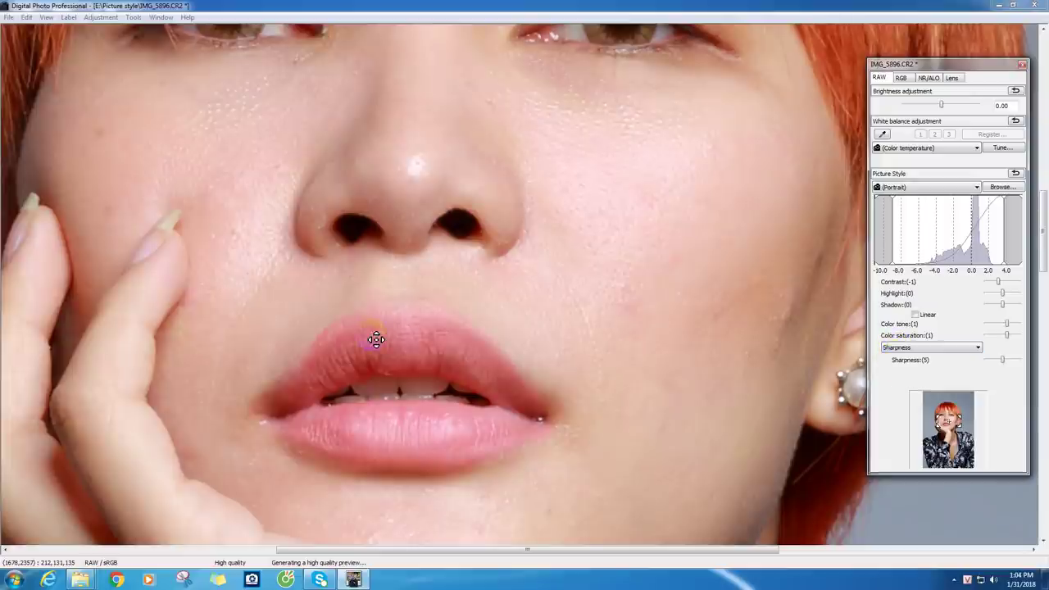
Step: Pan to the eyes, zoom out to 50% view, and close the CR2 window
mouse_move(228, 153)
mouse_down()
mouse_move(415, 277)
mouse_move(480, 222)
mouse_move(513, 276)
mouse_up()
right_click(513, 275)
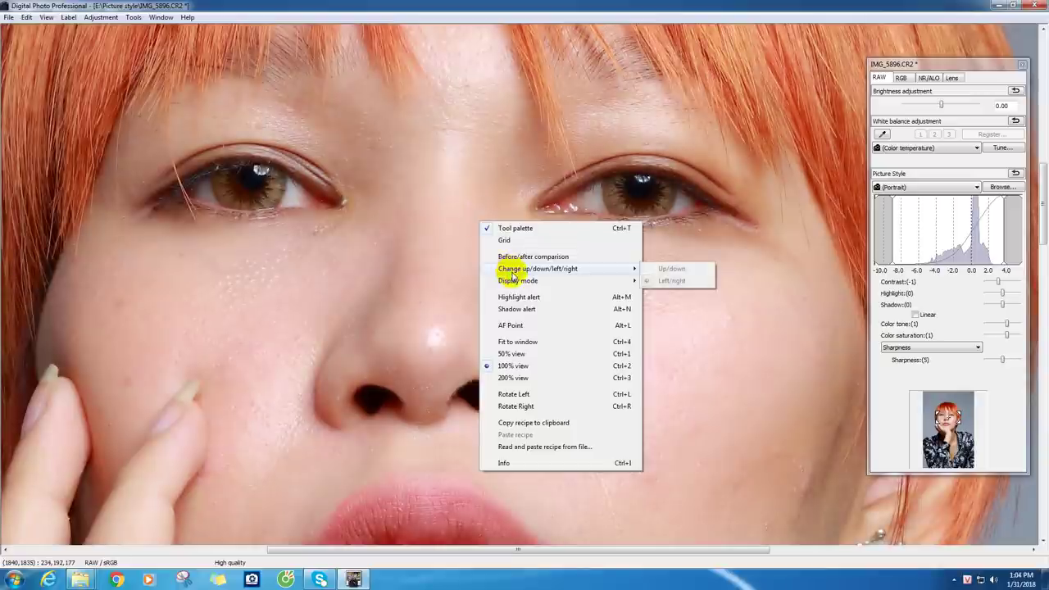
click(517, 354)
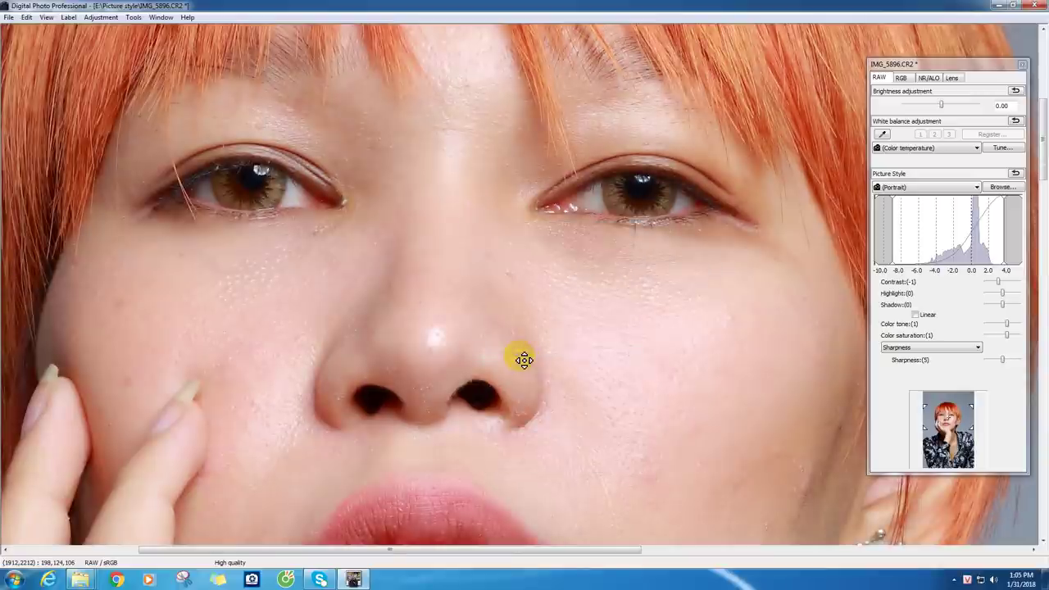
drag(696, 201, 704, 268)
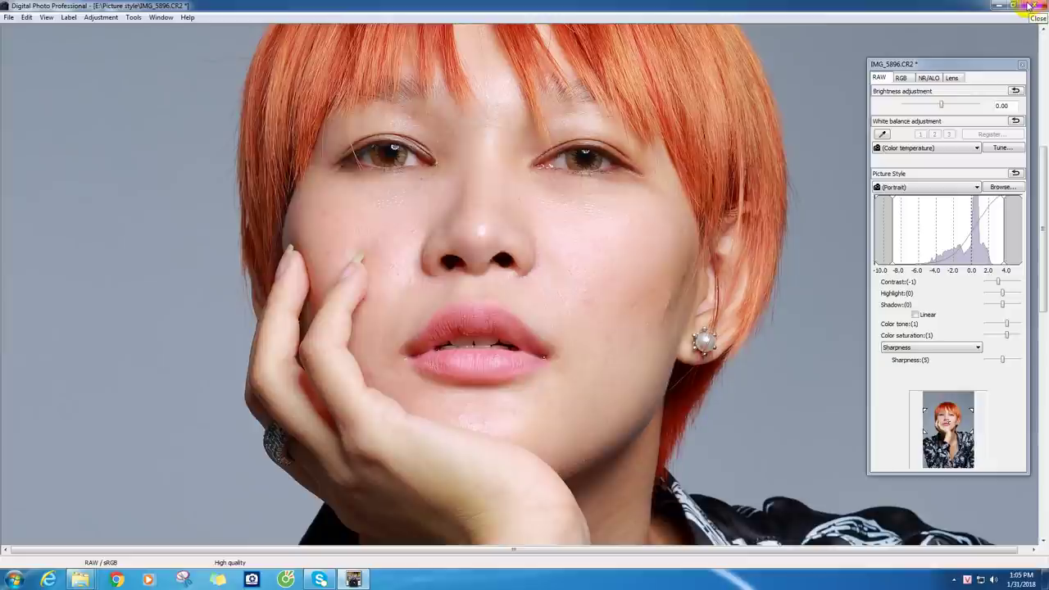
click(1030, 7)
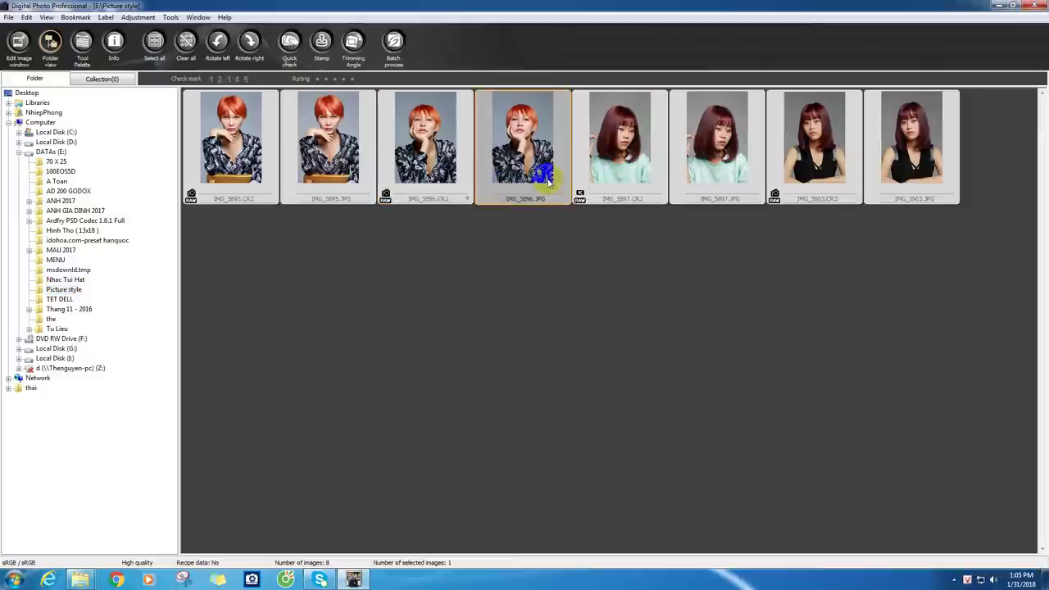
Step: Check the IMG_5897.CR2 and IMG_5896.JPG thumbnails, then reopen IMG_5896.CR2
click(616, 155)
click(518, 146)
click(608, 136)
click(529, 141)
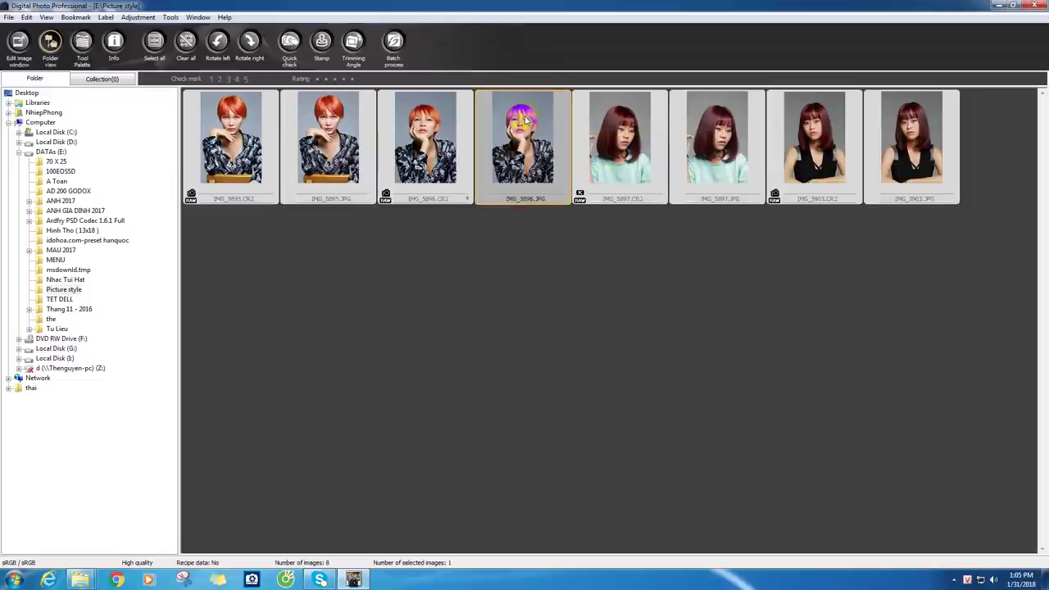
click(439, 141)
double_click(439, 142)
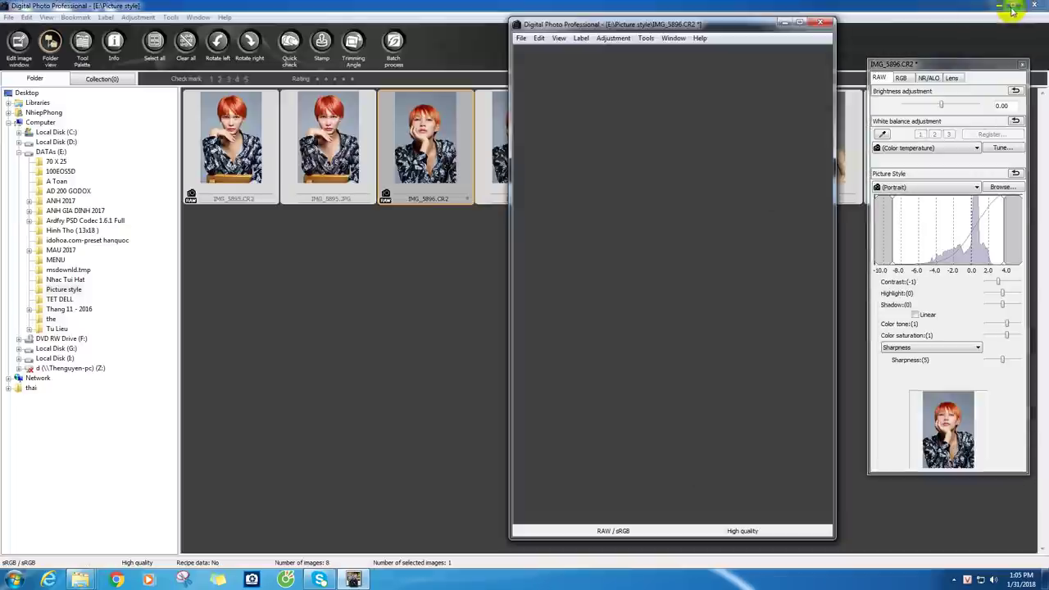
Step: Open IMG_5896.JPG in a restored window placed beside the CR2 window
ctrl+click(496, 144)
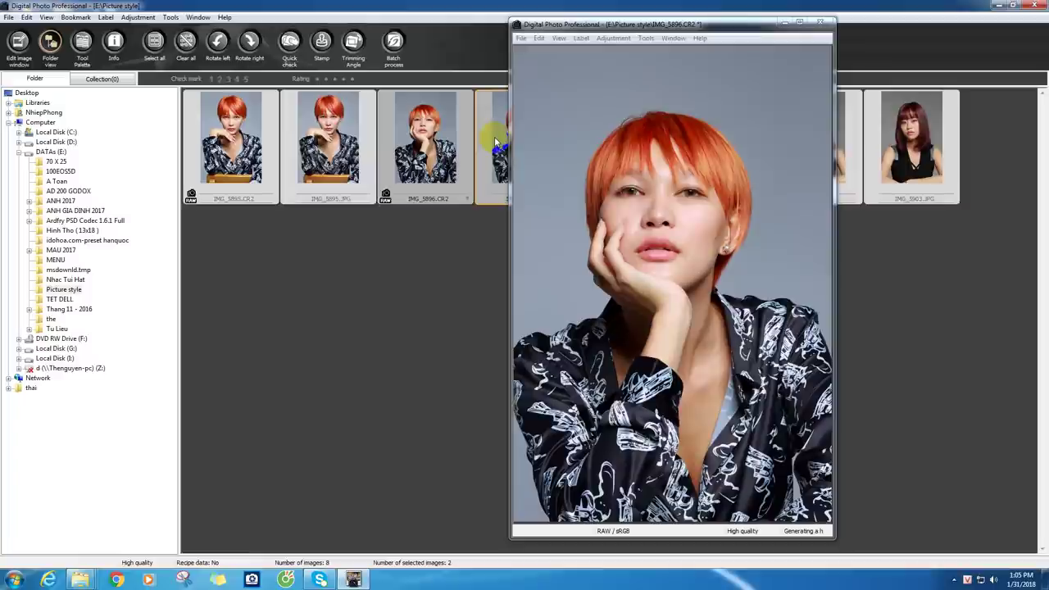
double_click(496, 141)
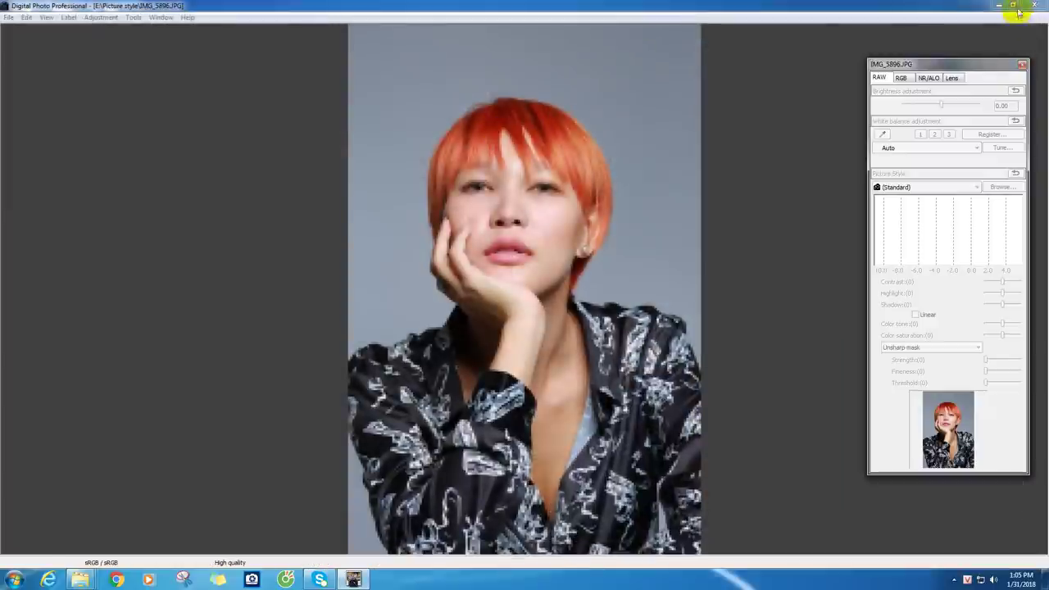
click(1013, 5)
drag(726, 16, 897, 35)
drag(666, 18, 336, 16)
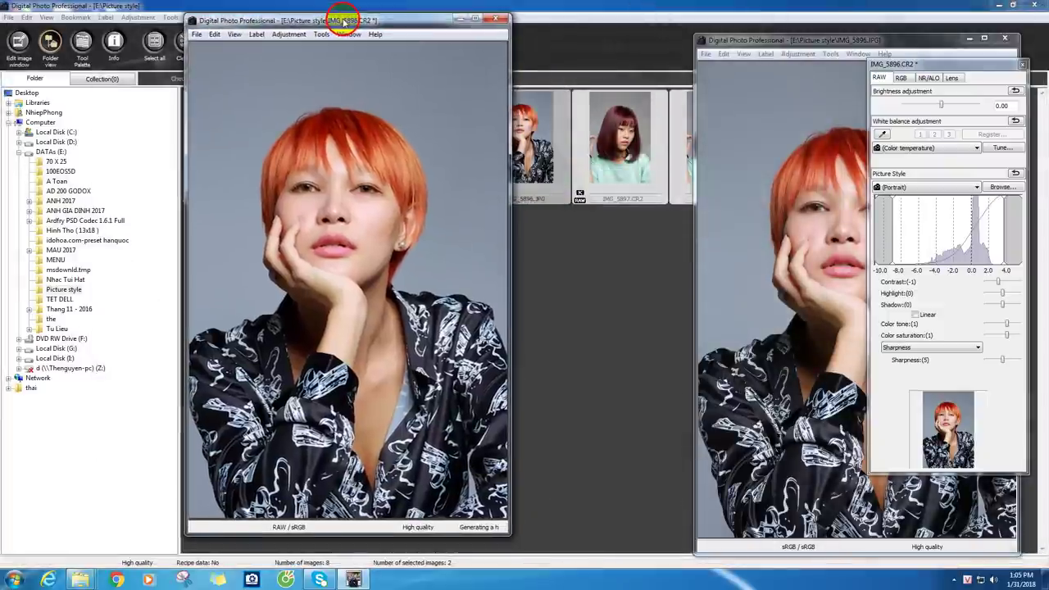
drag(832, 39, 656, 12)
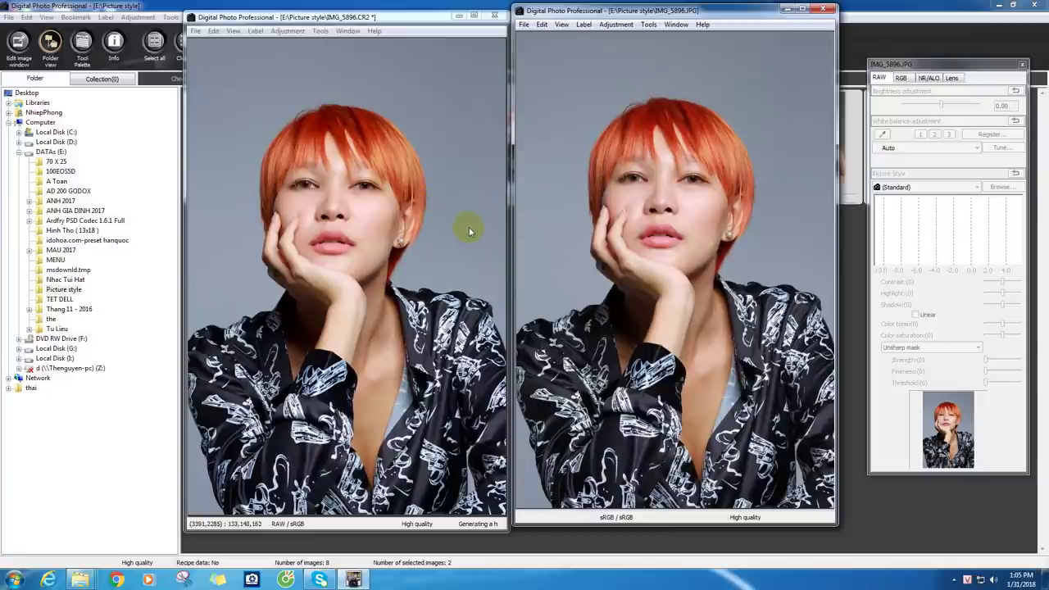
drag(660, 10, 645, 29)
Step: Realign the CR2 and JPG windows side by side, then close the JPG window
click(613, 235)
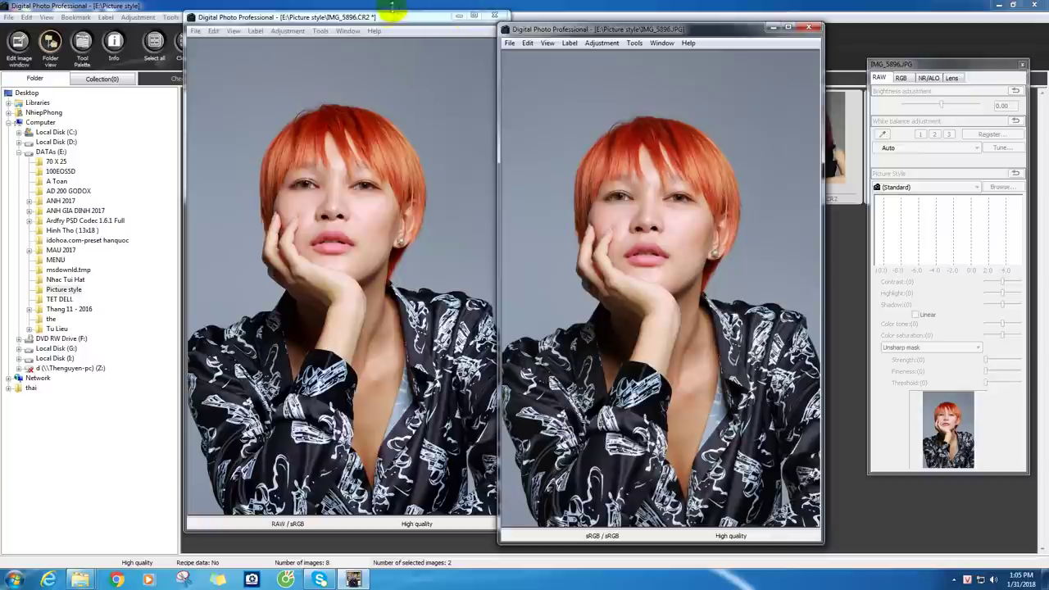
mouse_move(384, 18)
mouse_down()
mouse_move(390, 31)
mouse_move(378, 33)
mouse_up()
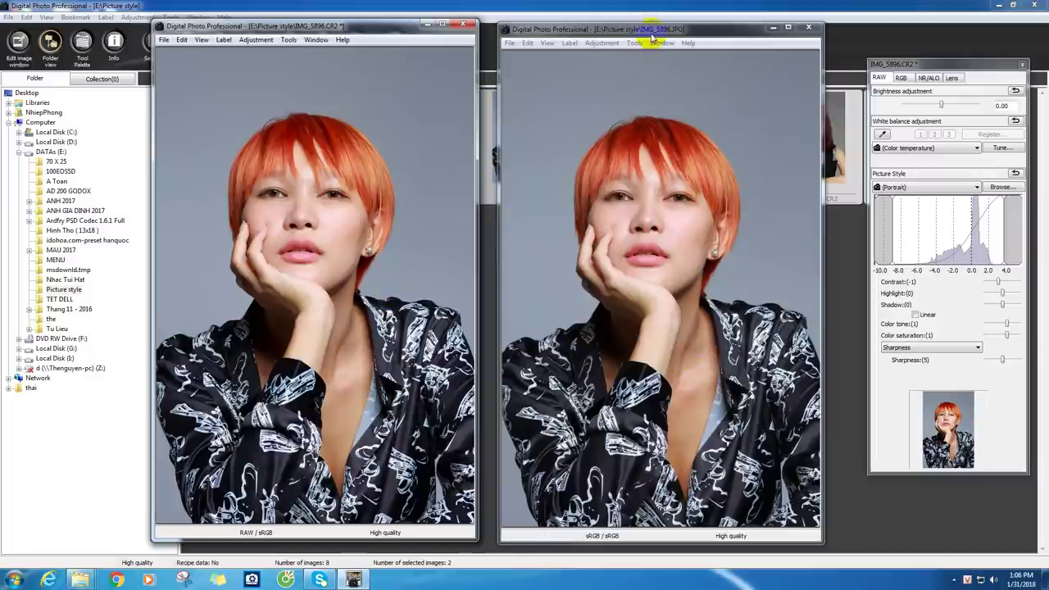
drag(657, 30, 565, 45)
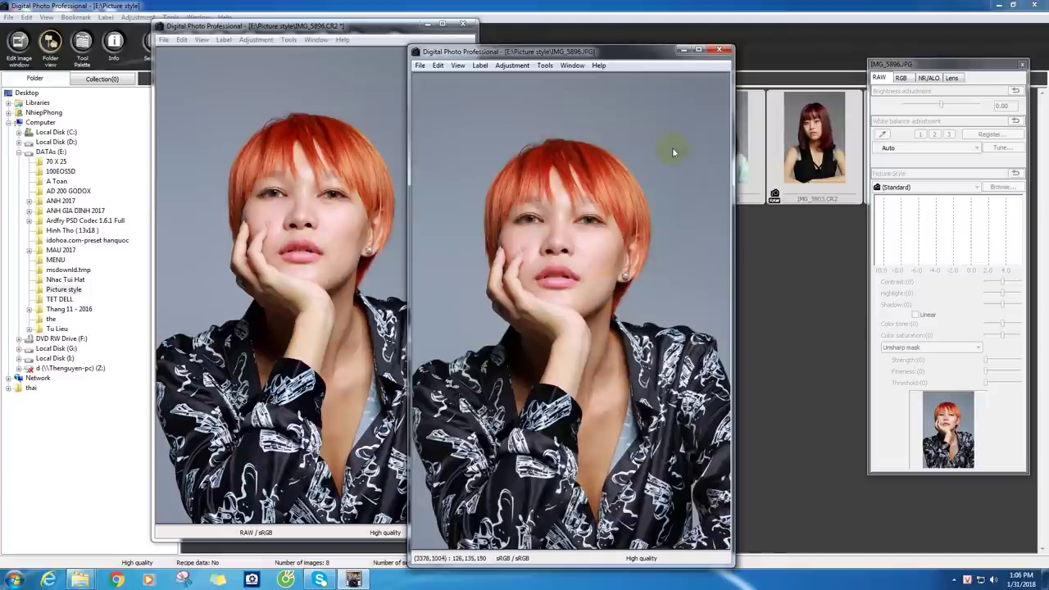
click(721, 50)
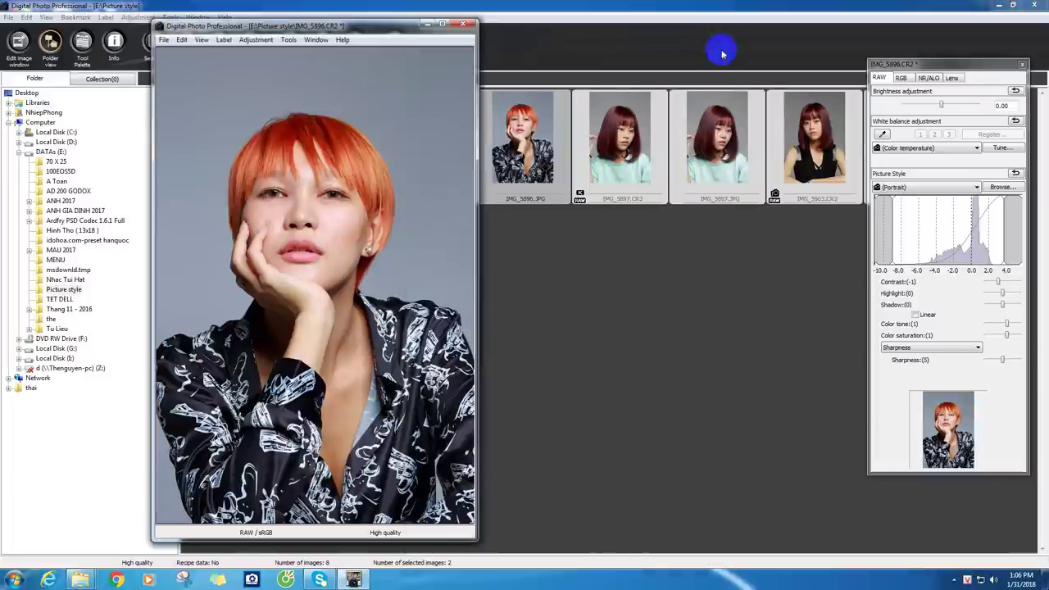
Step: Close the open edit windows, then open IMG_5897.CR2 and reposition its window
click(464, 23)
double_click(538, 144)
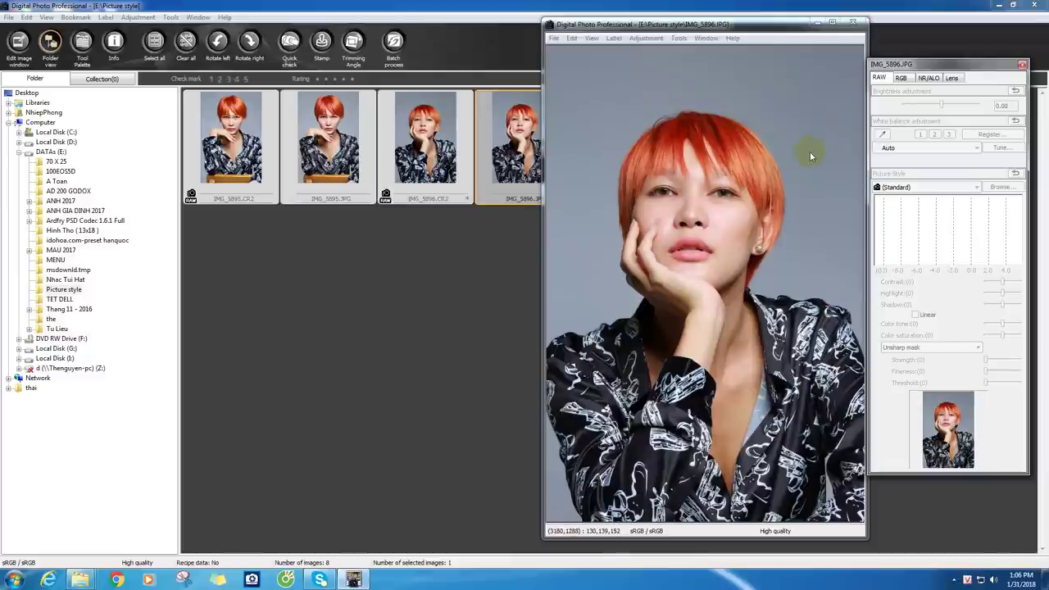
click(853, 23)
double_click(619, 135)
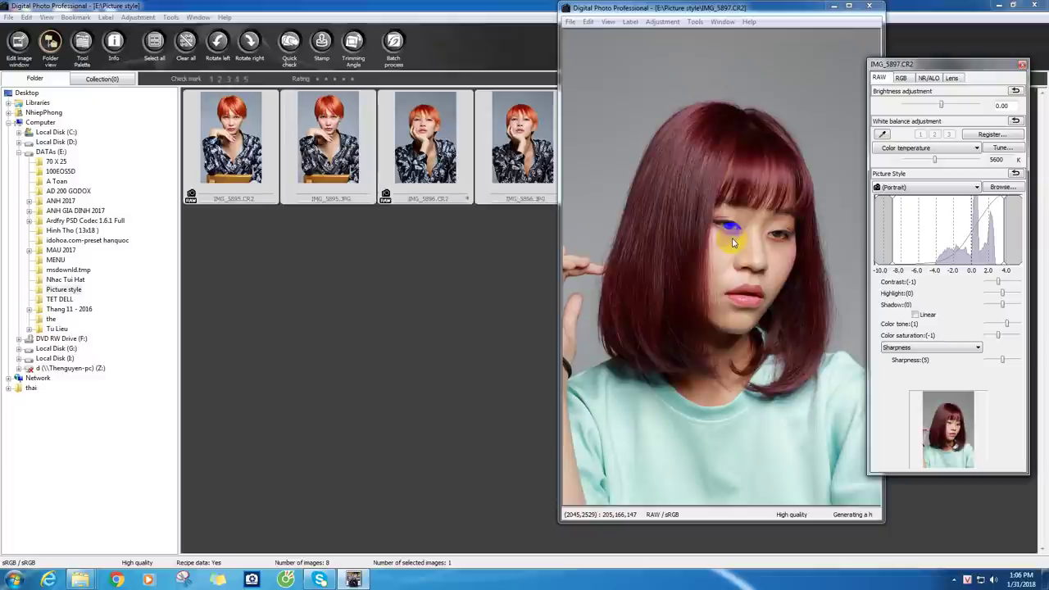
click(625, 353)
drag(687, 10, 416, 109)
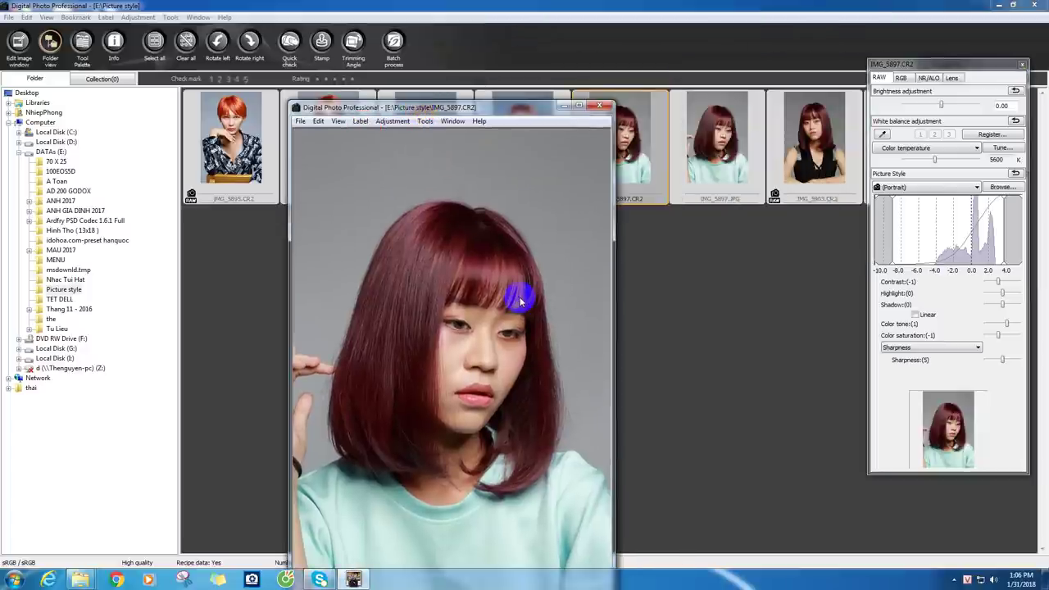
click(604, 106)
Step: Reopen IMG_5897.CR2 and IMG_5896.CR2 and place their windows side by side
double_click(628, 125)
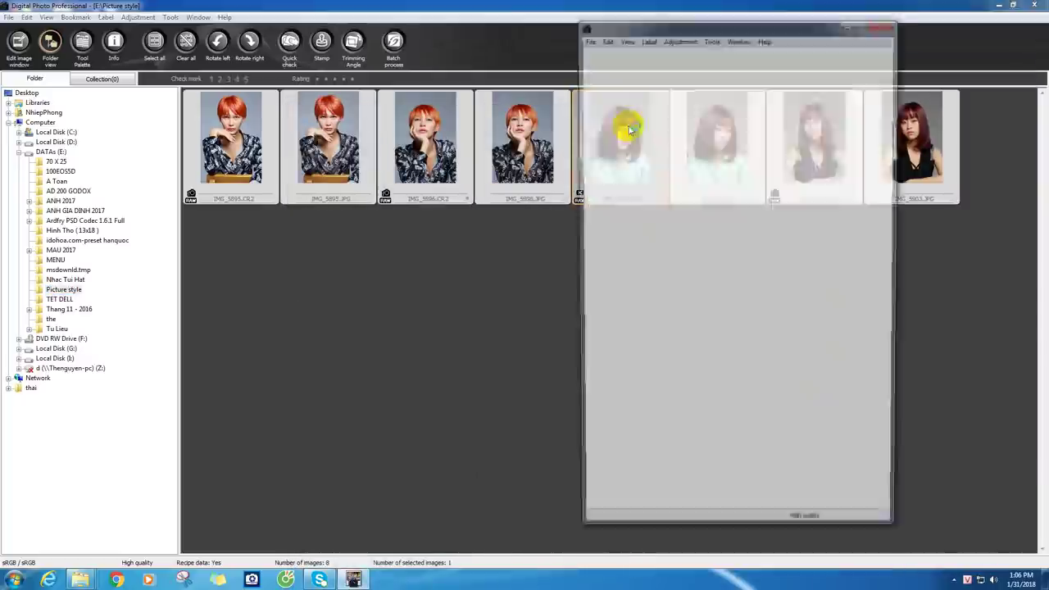
click(739, 25)
drag(738, 26, 745, 42)
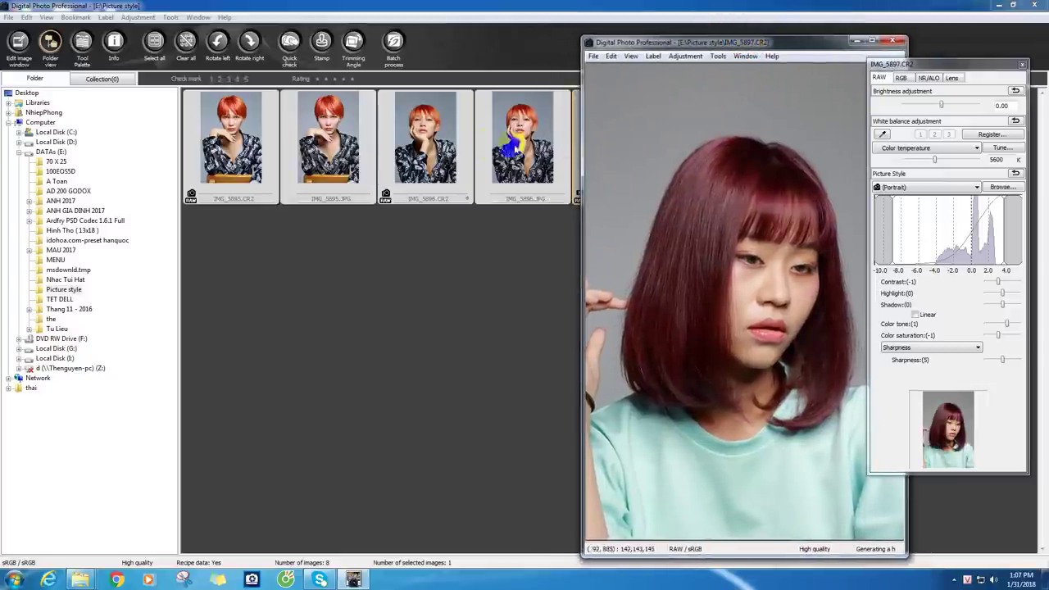
double_click(444, 146)
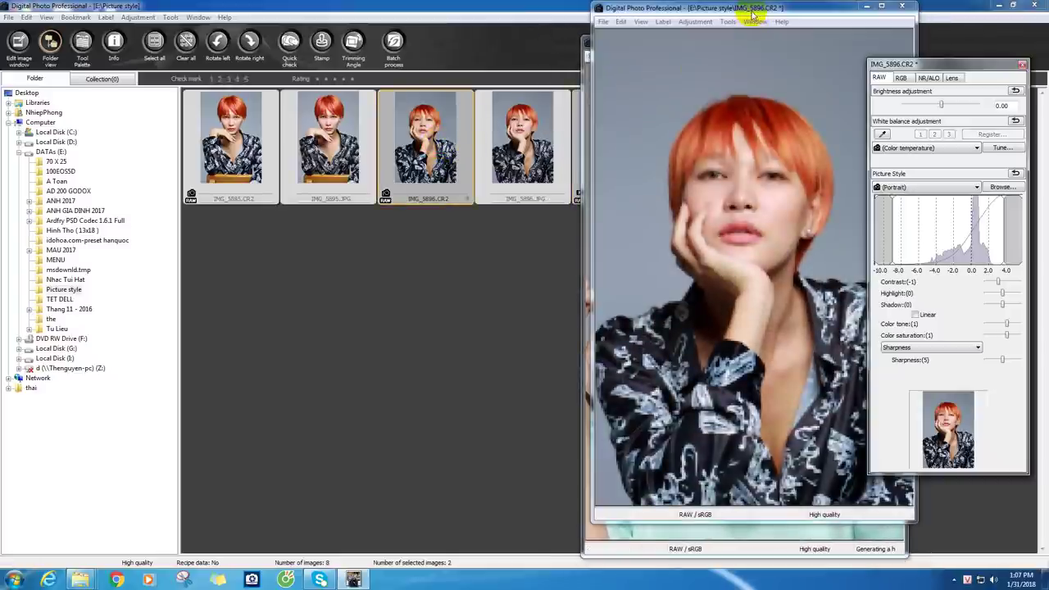
drag(753, 15, 345, 41)
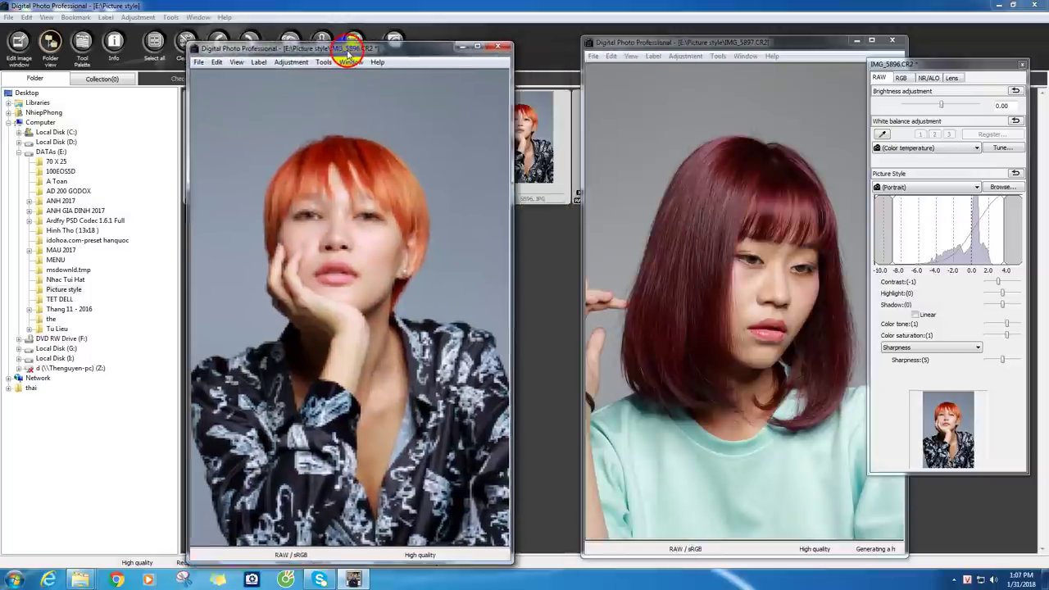
drag(664, 46, 584, 51)
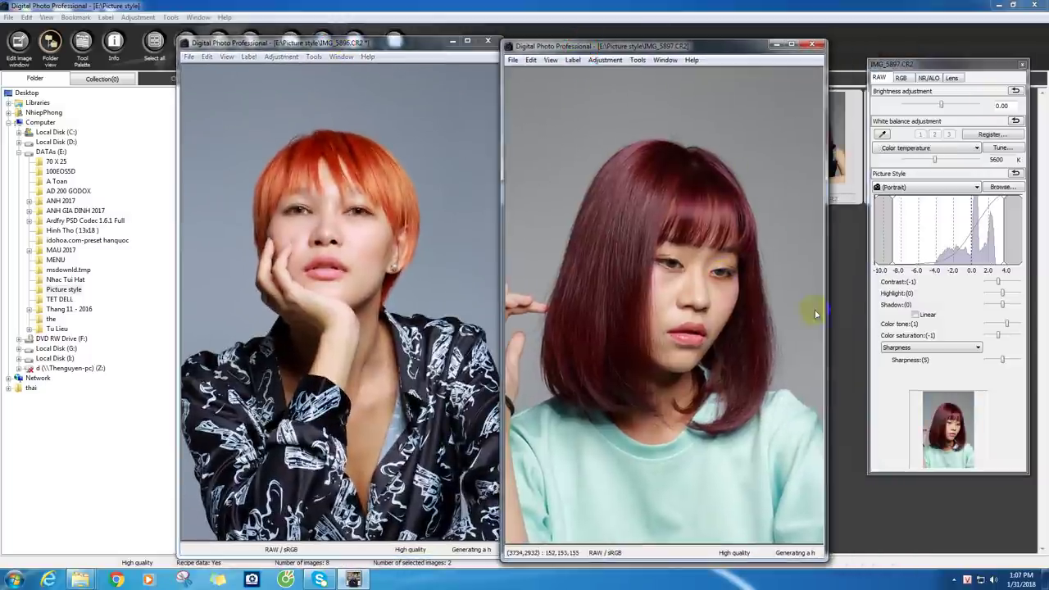
click(210, 42)
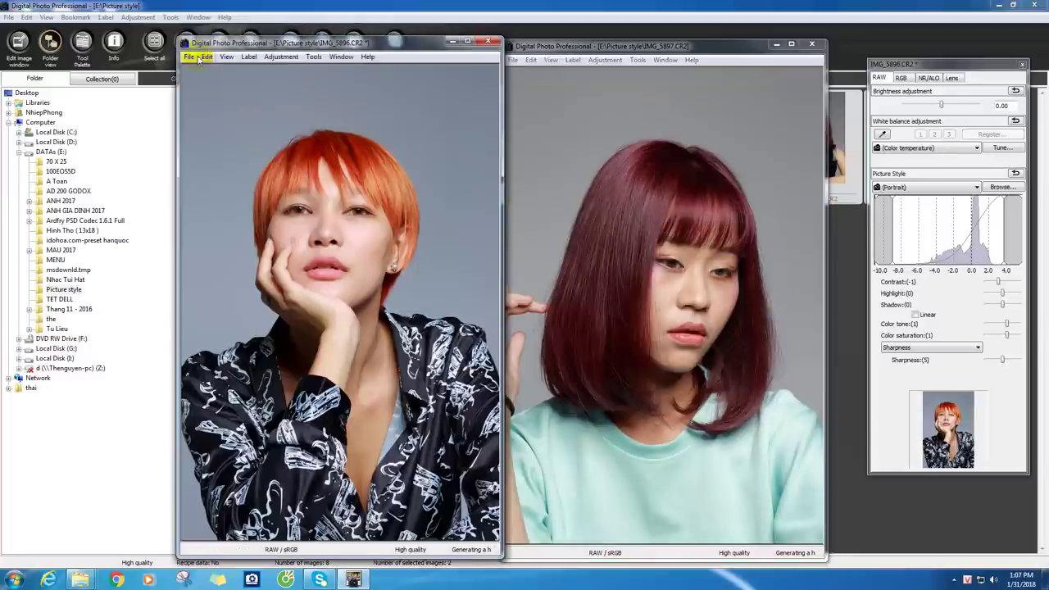
Step: Show IMG_5896's shooting info and review its white balance, sharpness, contrast, saturation and color tone
click(189, 57)
click(206, 162)
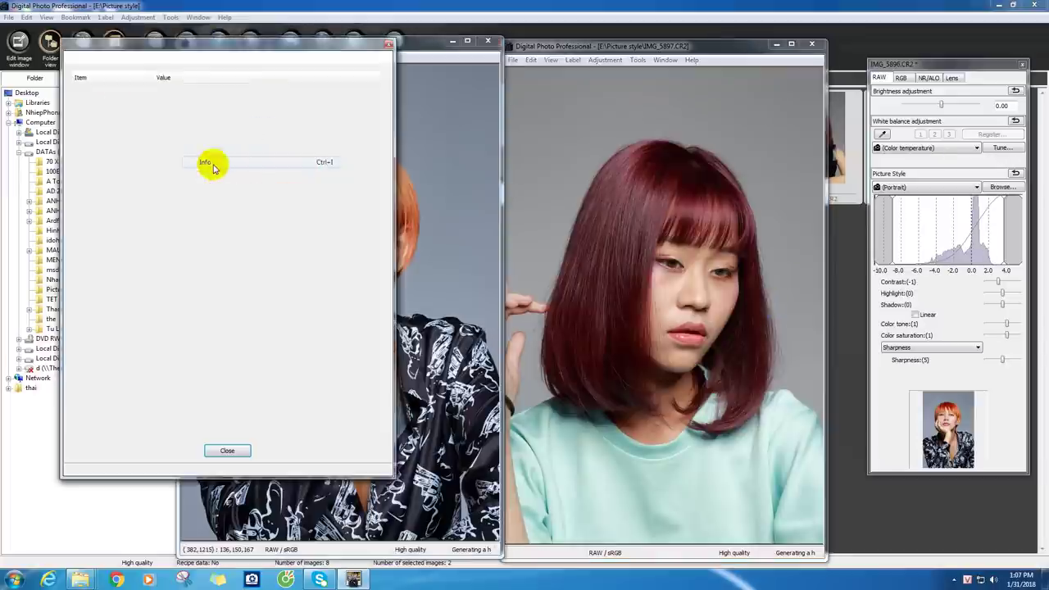
drag(382, 288, 374, 335)
click(197, 247)
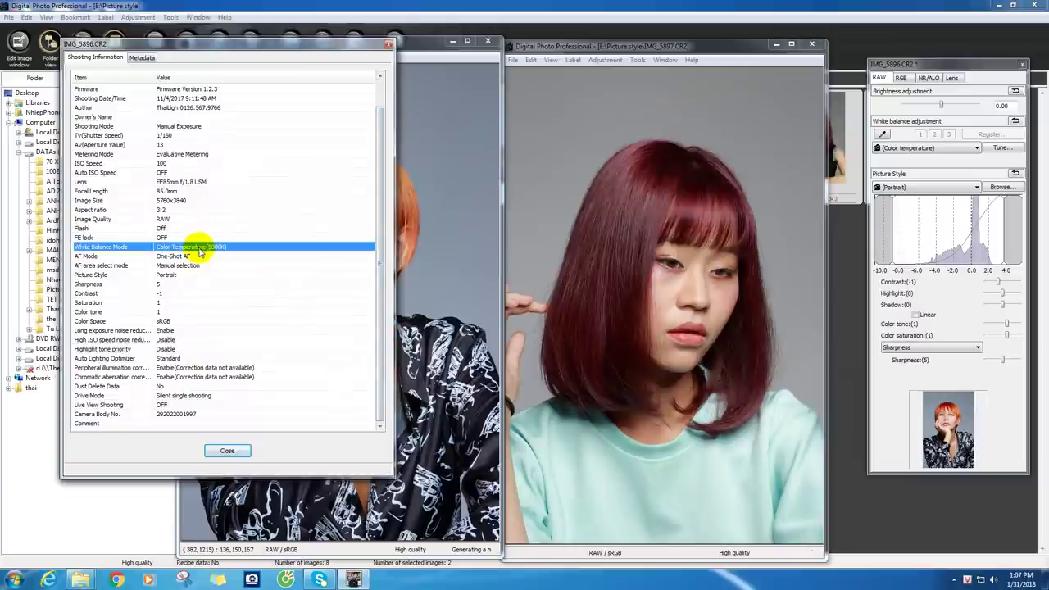
click(171, 285)
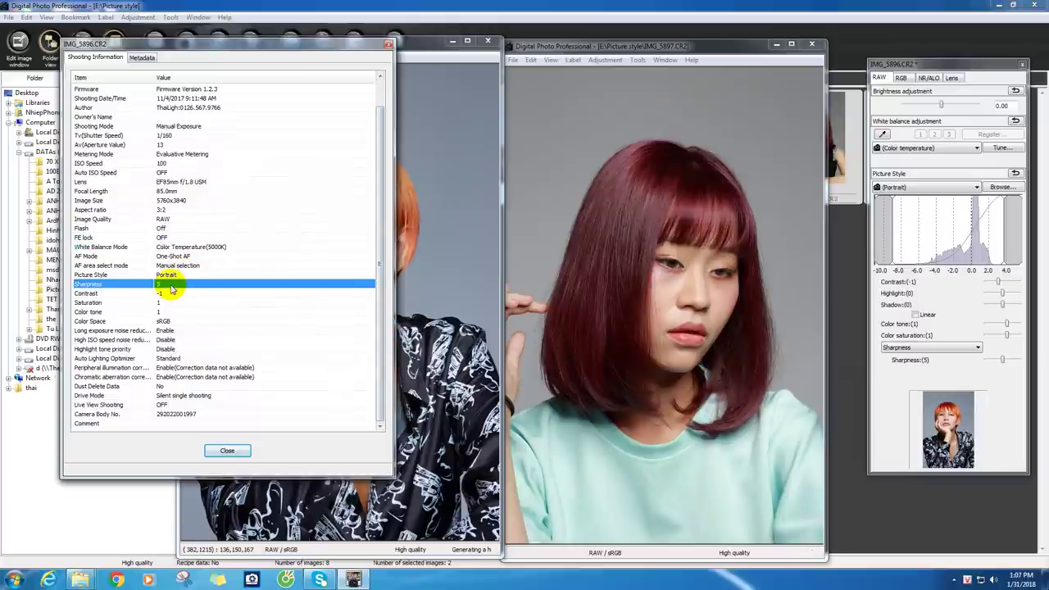
click(169, 295)
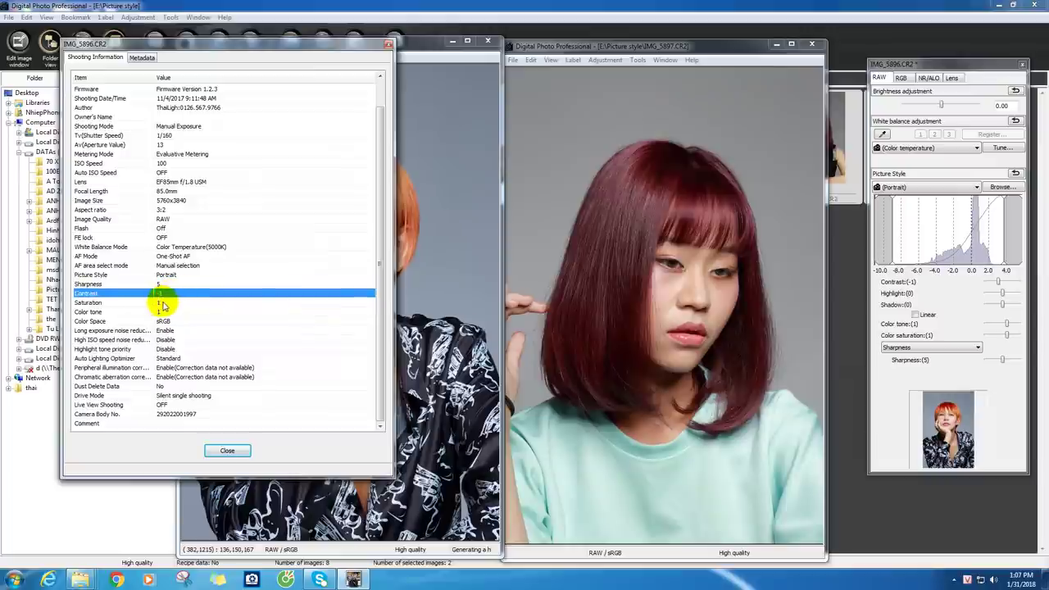
click(162, 303)
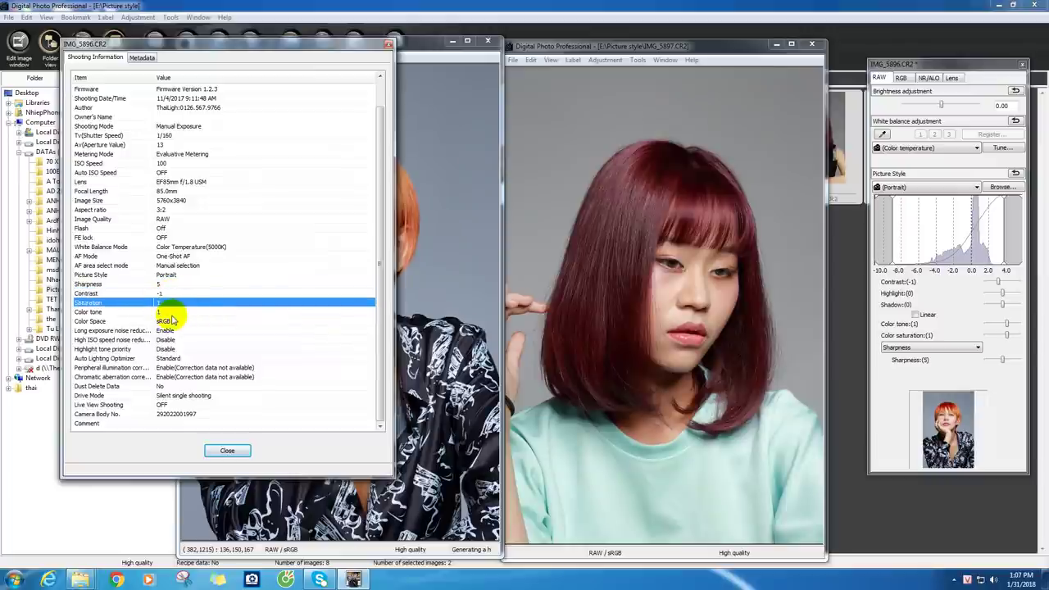
mouse_move(188, 46)
mouse_down()
mouse_move(271, 86)
mouse_move(665, 97)
mouse_move(235, 79)
mouse_up()
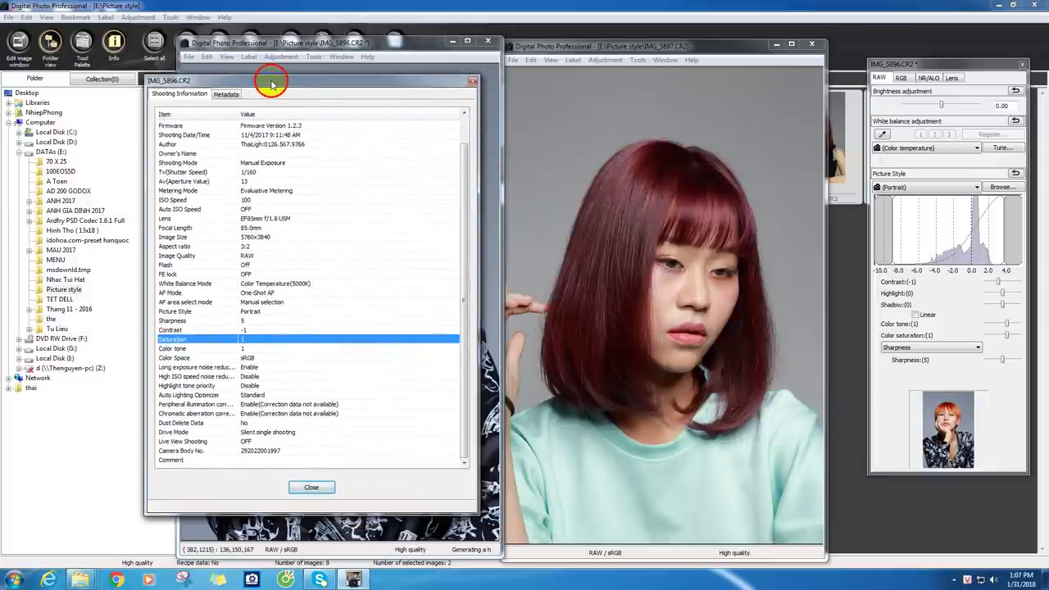
click(205, 345)
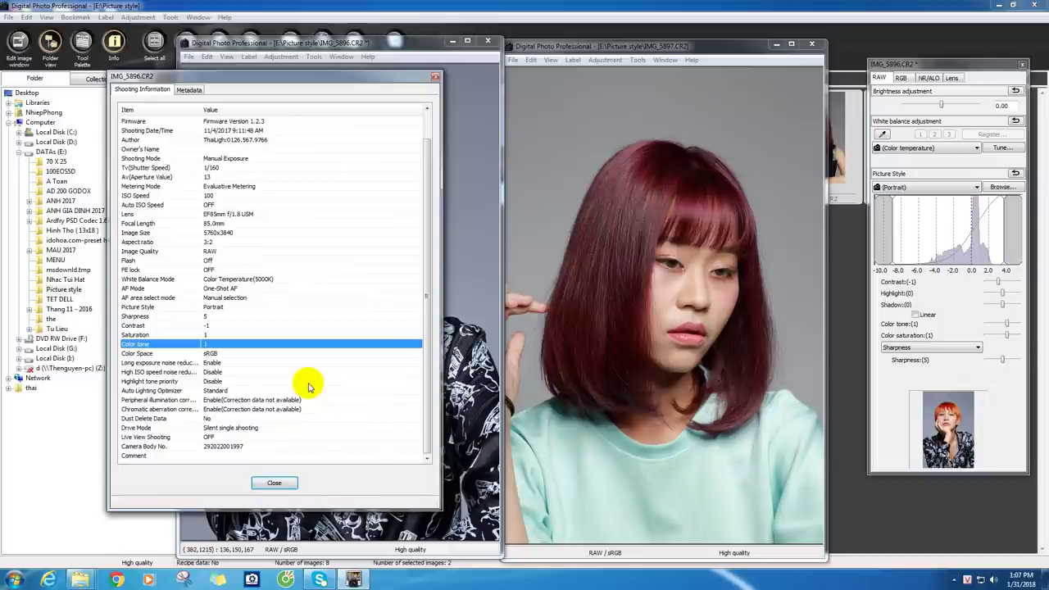
Step: Switch the Info to IMG_5897 and compare its 5600K white balance and saturation -1
click(638, 47)
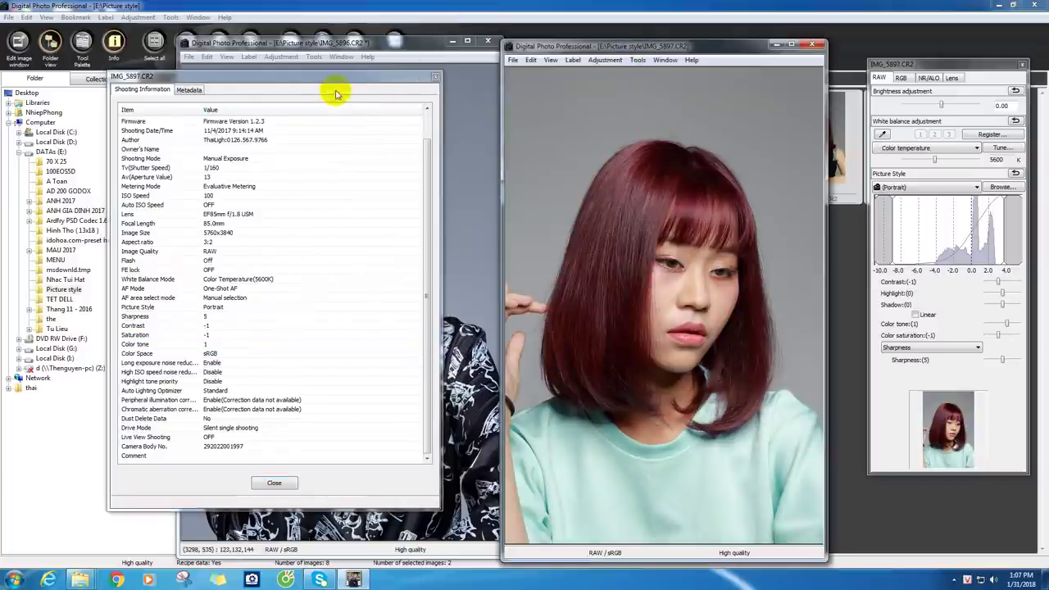
drag(297, 77, 369, 89)
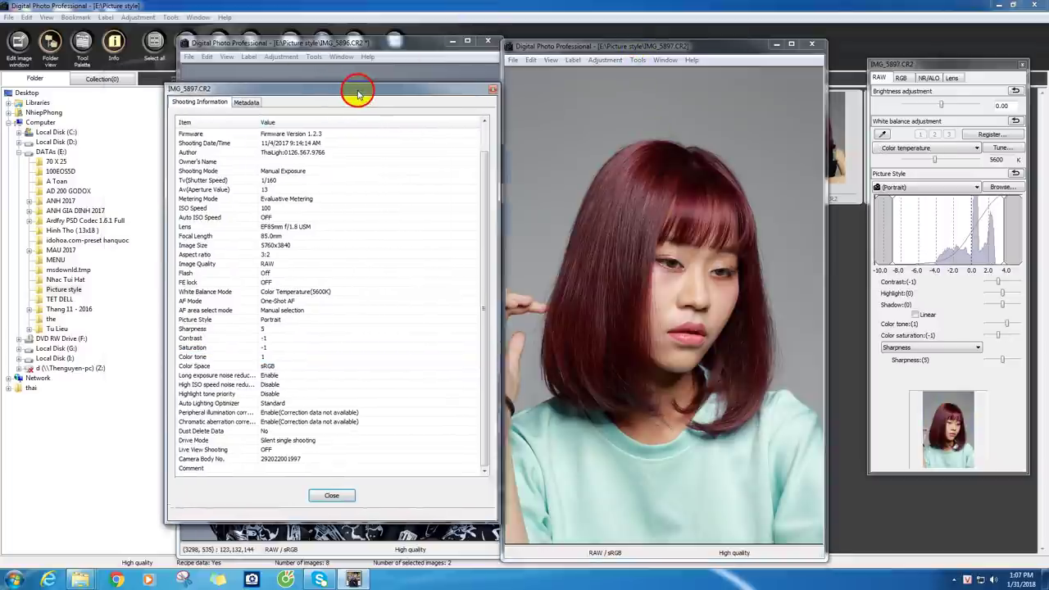
click(344, 293)
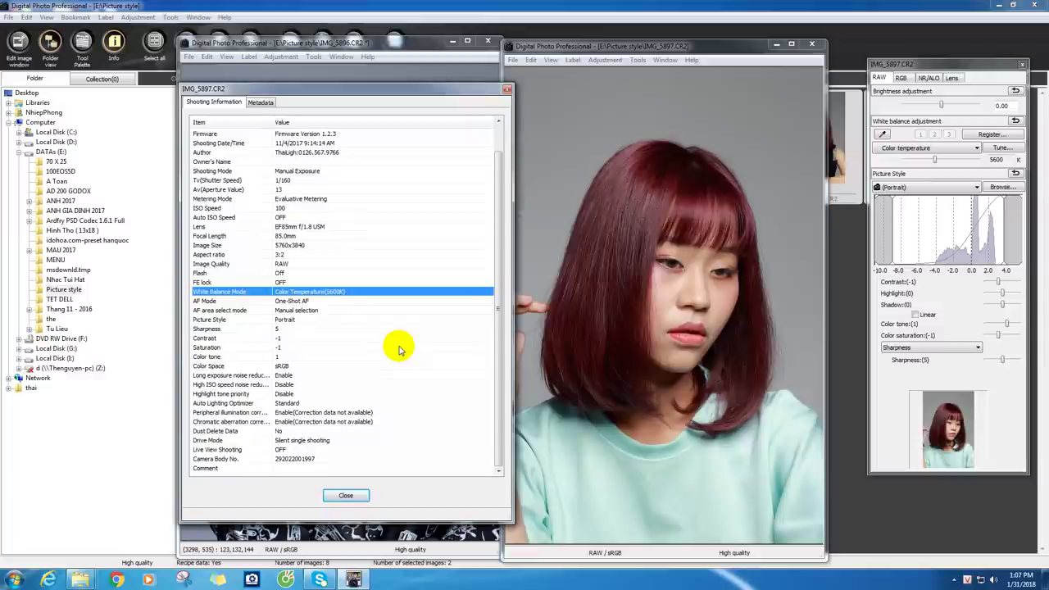
click(399, 349)
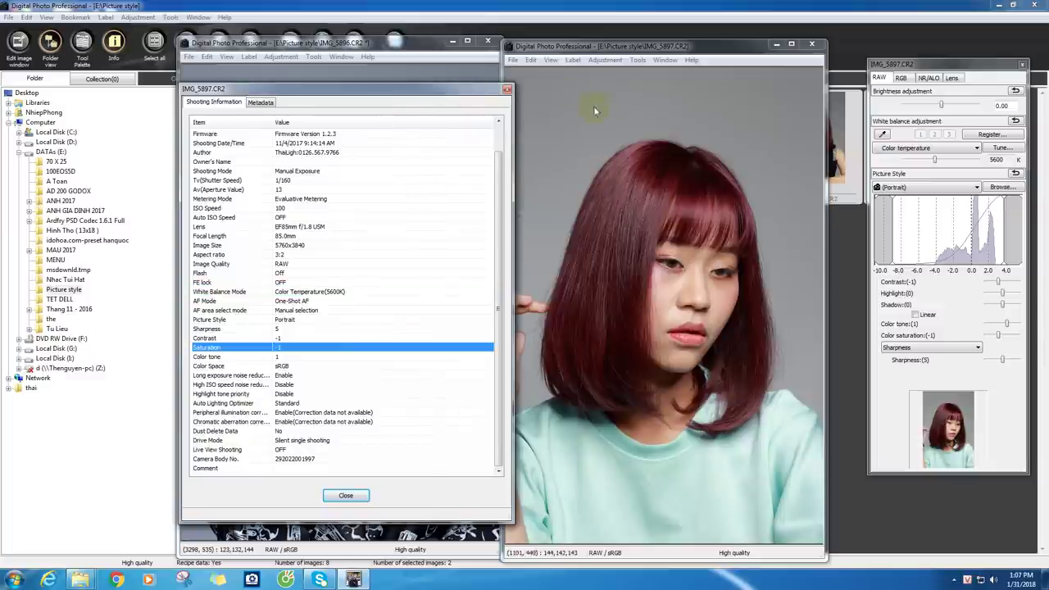
click(335, 293)
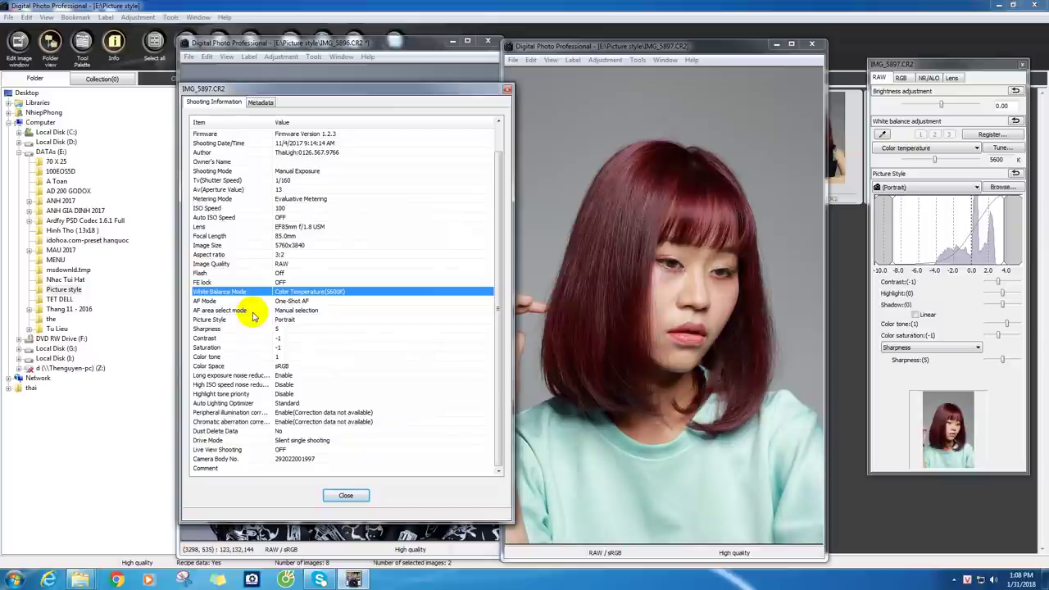
click(206, 348)
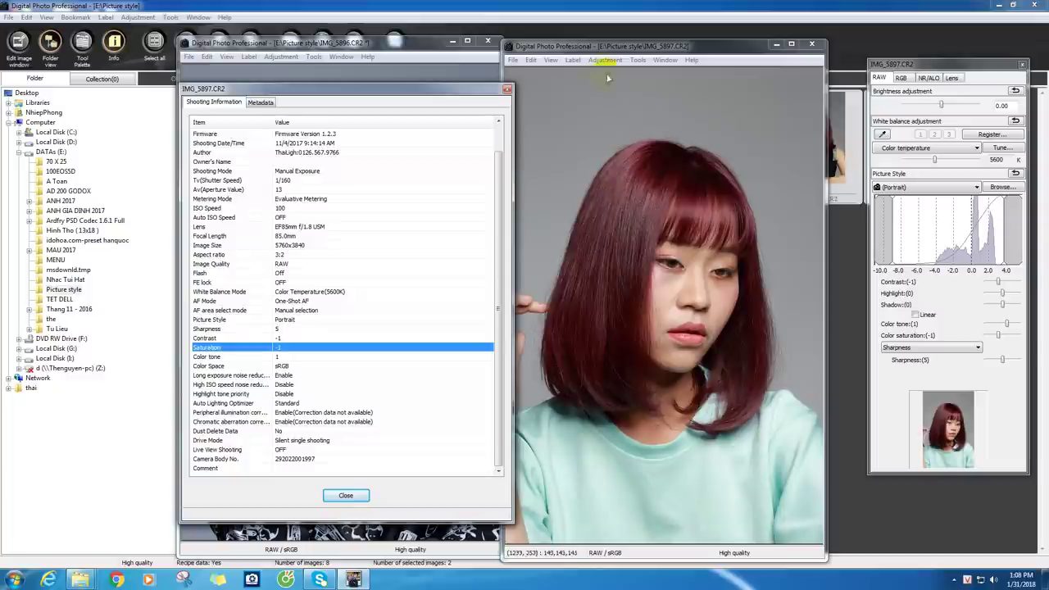
click(671, 264)
right_click(685, 279)
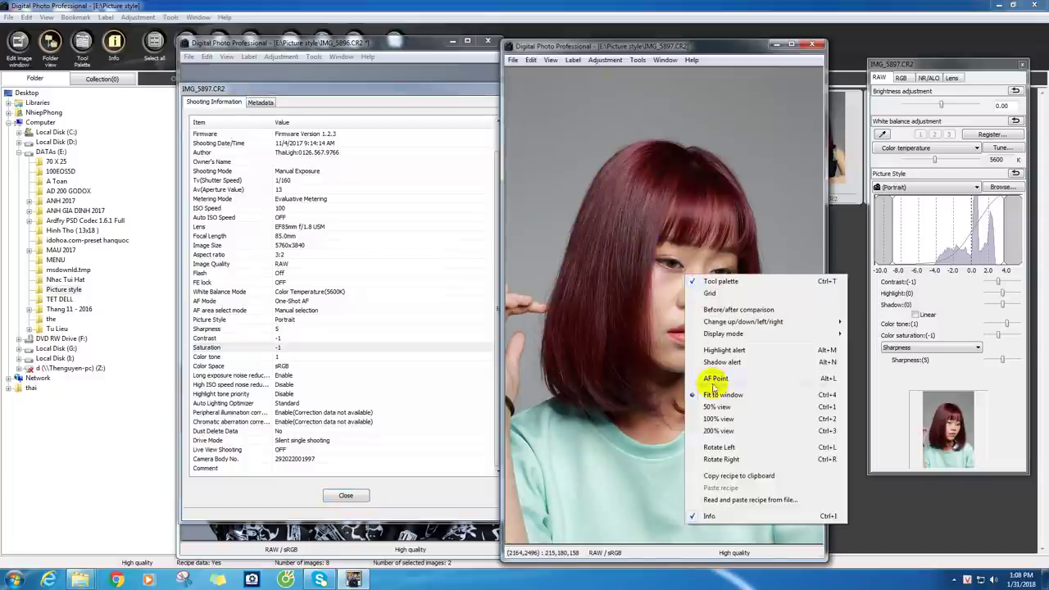
click(715, 400)
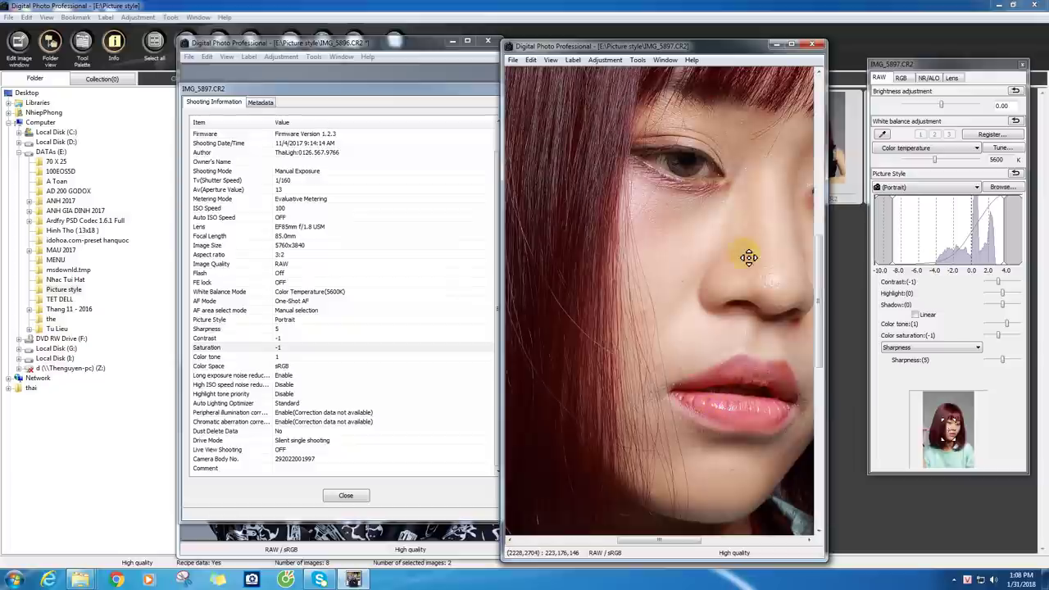
drag(744, 258, 686, 244)
drag(726, 304, 709, 299)
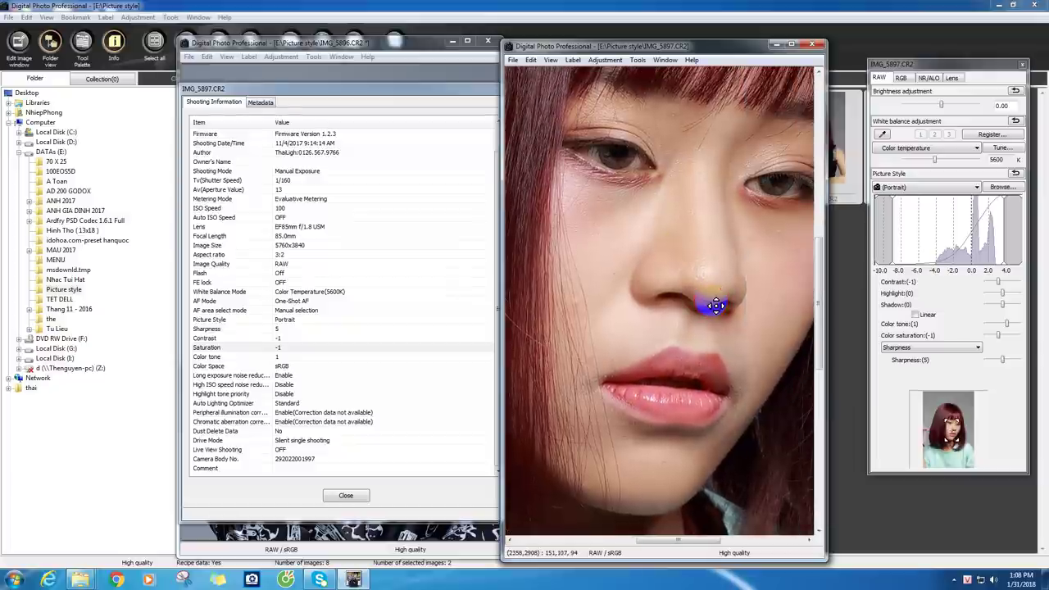
mouse_move(687, 301)
mouse_down()
mouse_move(708, 174)
mouse_move(673, 334)
mouse_up()
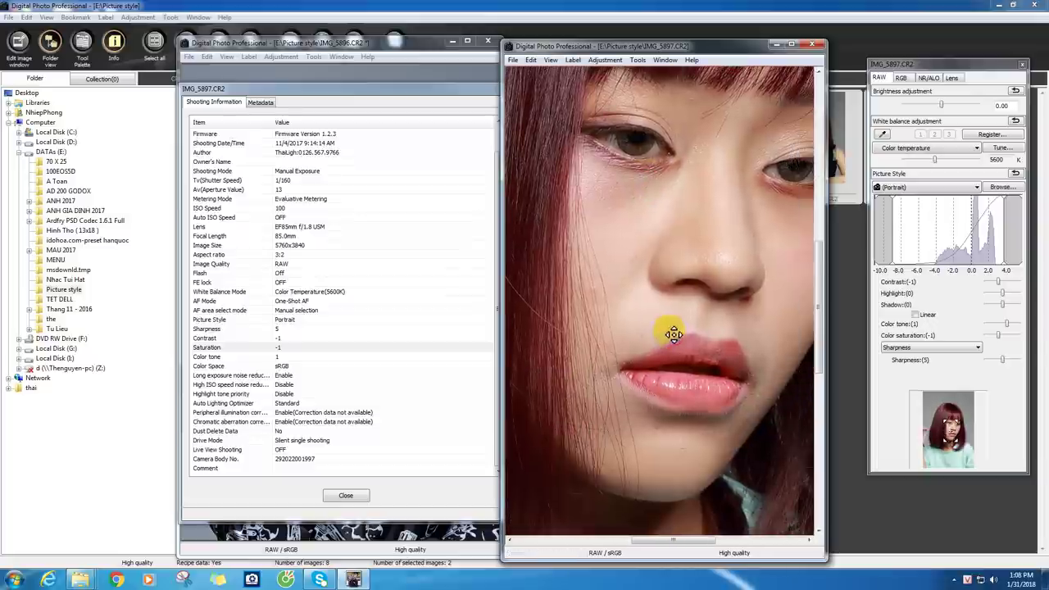
right_click(678, 273)
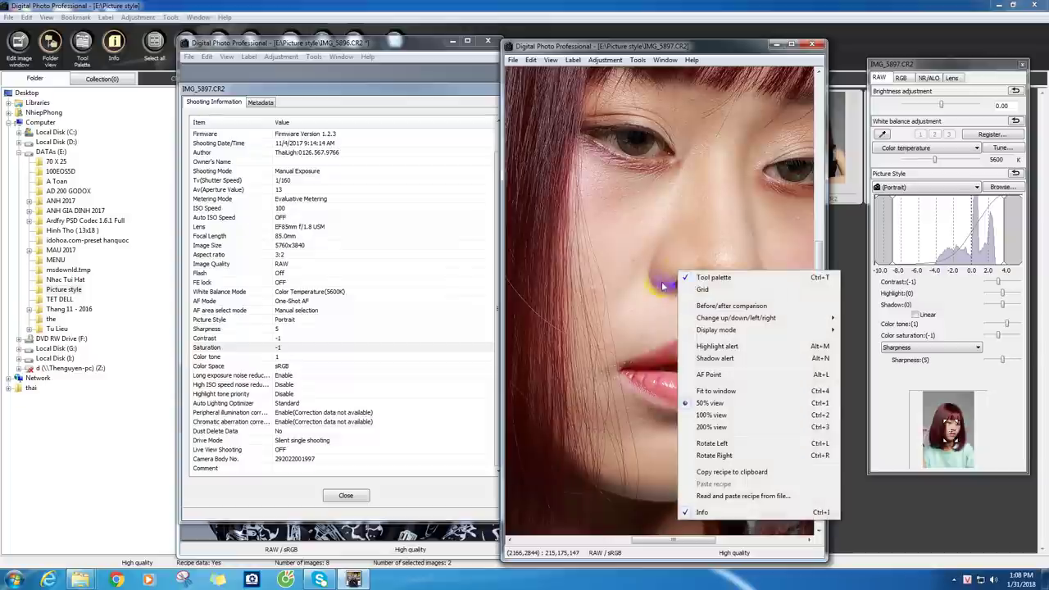
click(718, 392)
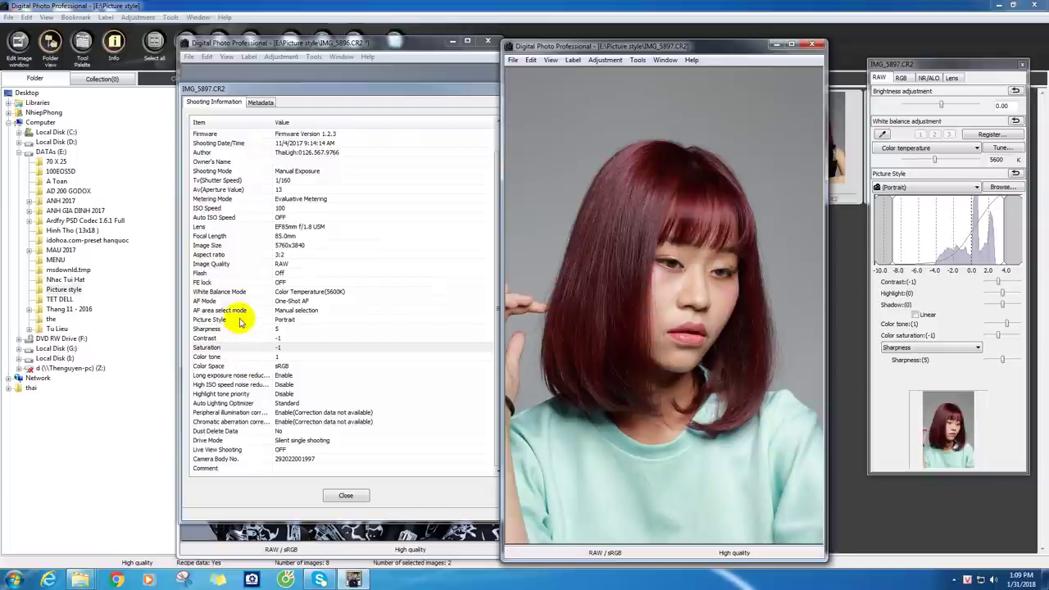
click(240, 320)
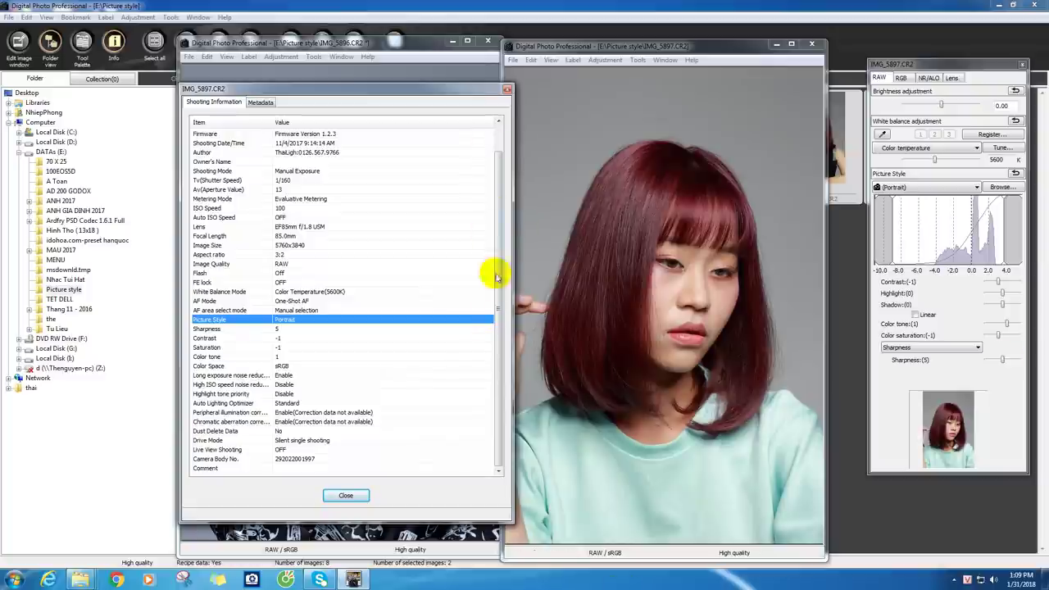
click(359, 499)
Step: Close the IMG_5897 and IMG_5896 image windows and quit Digital Photo Professional
click(812, 43)
click(489, 41)
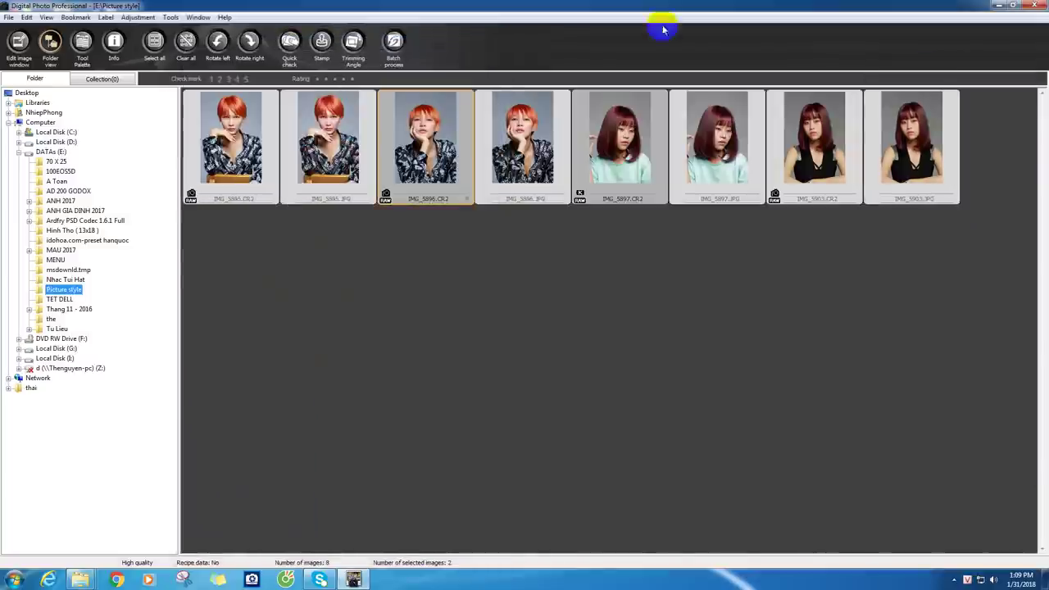
click(999, 5)
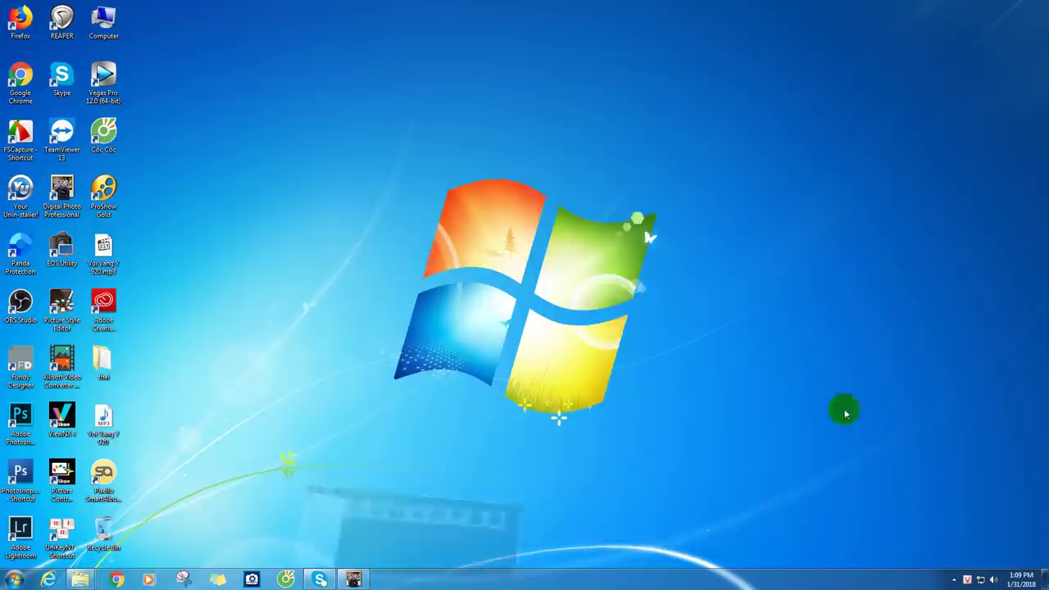
Step: Launch Lightroom, dismiss its window, and raise the Picture style folder from the Explorer taskbar
double_click(20, 531)
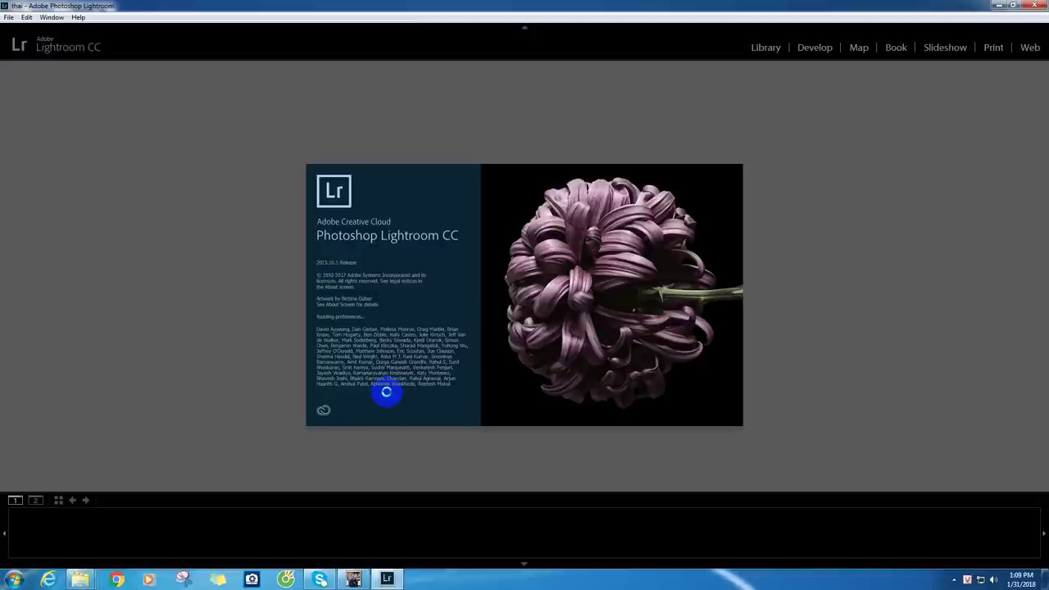
click(1036, 5)
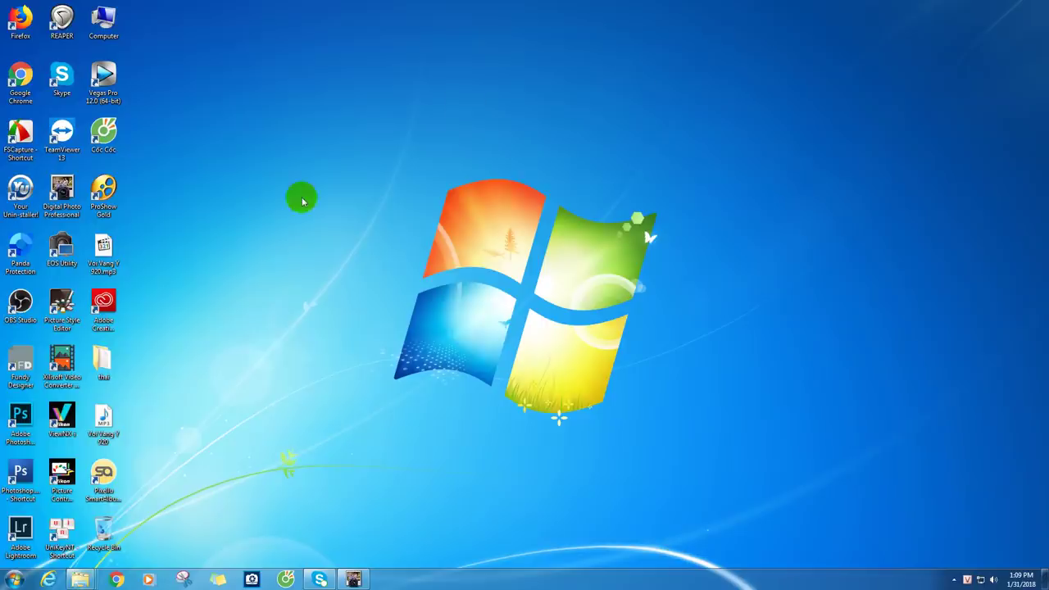
click(80, 580)
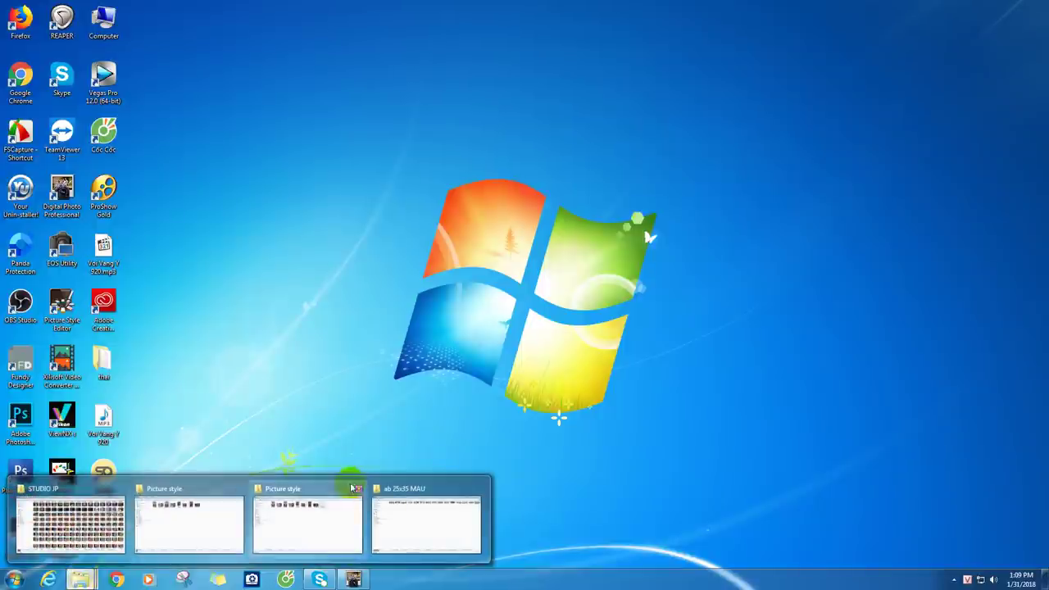
click(324, 490)
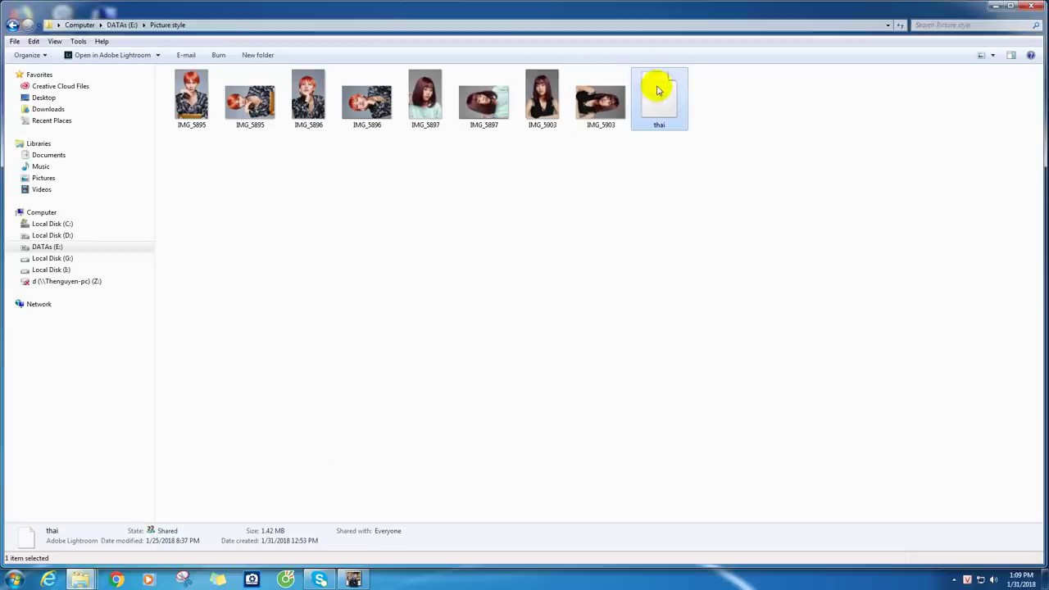
Step: Open the thai Lightroom catalog from the Picture style folder
double_click(659, 90)
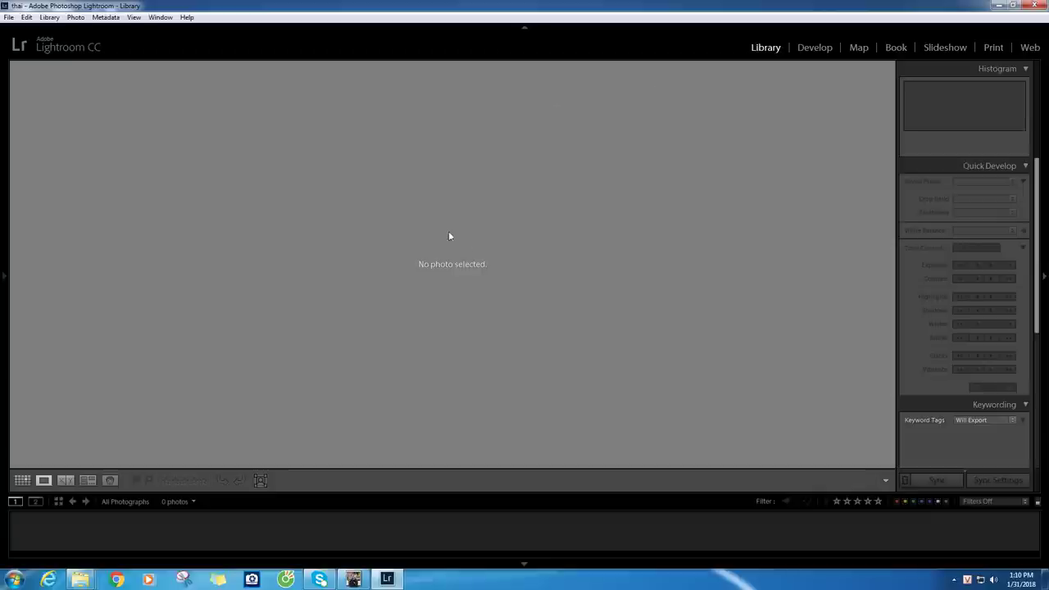
Step: Import the four CR2 portraits from DATAs (E:) > Picture style and enlarge IMG_5896
click(4, 274)
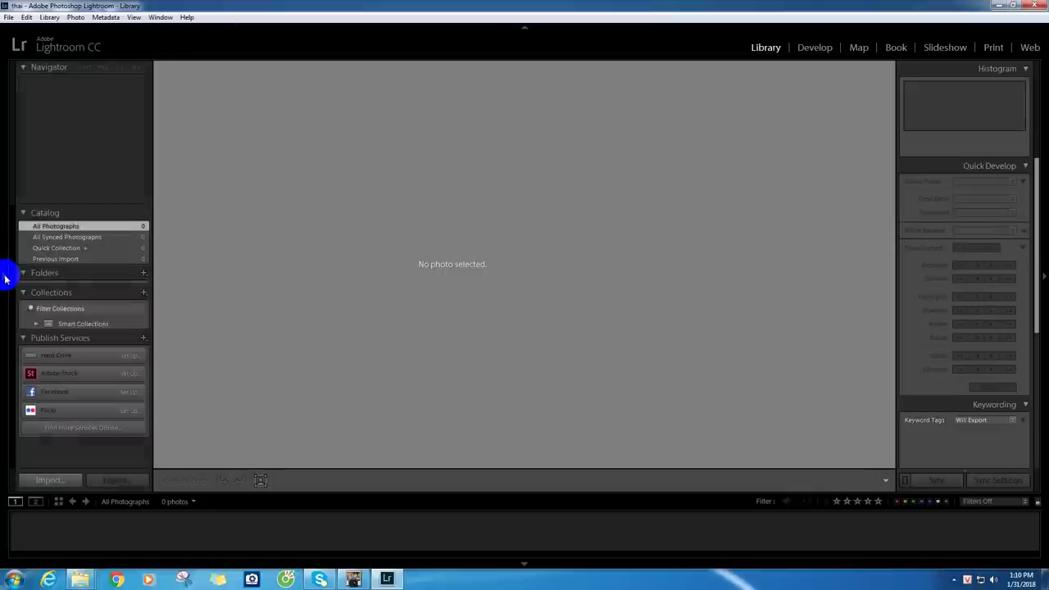
click(59, 482)
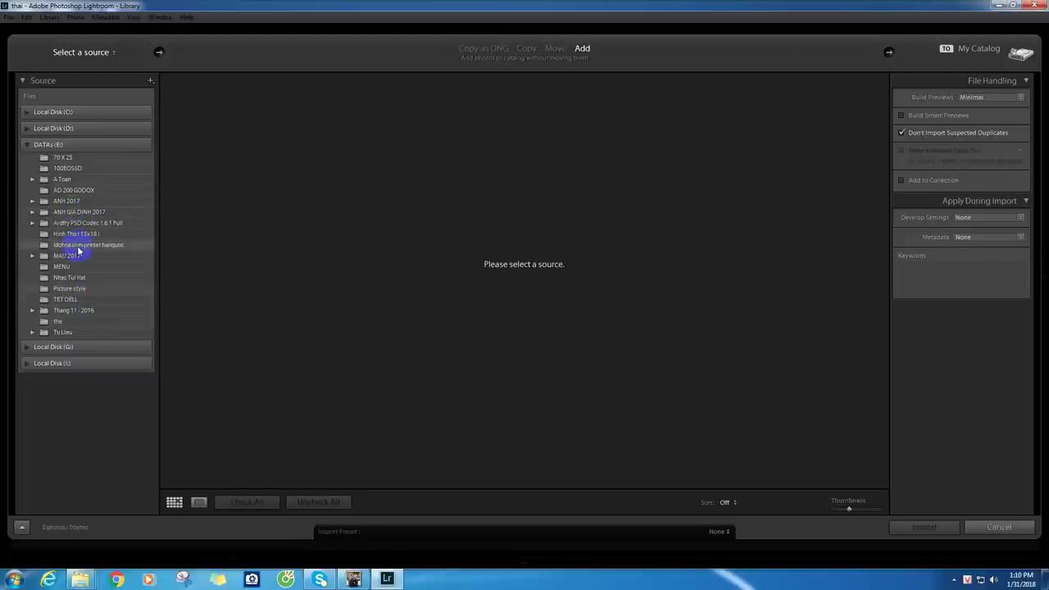
click(85, 288)
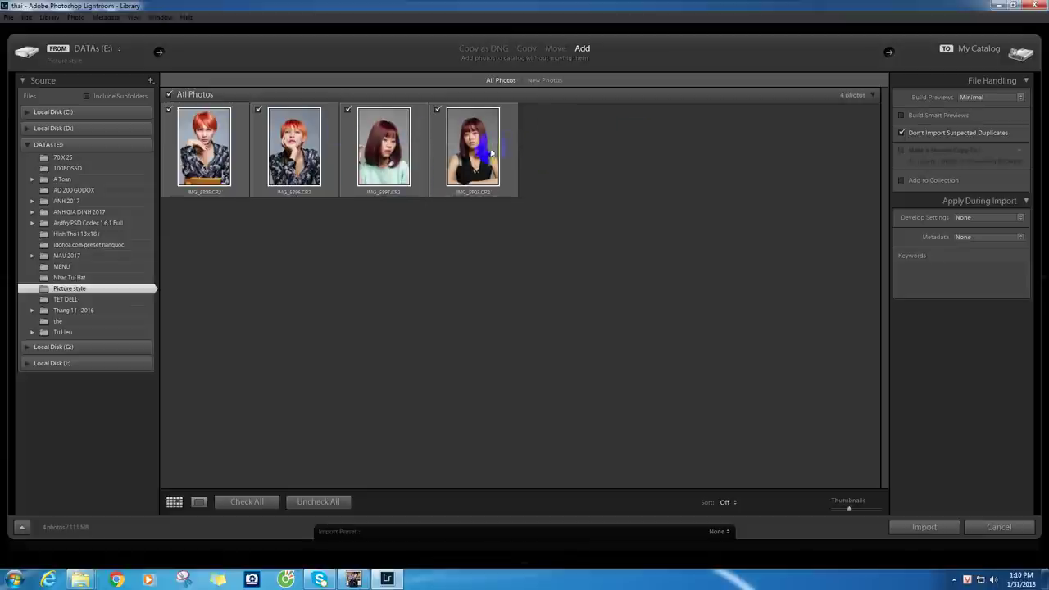
mouse_move(383, 147)
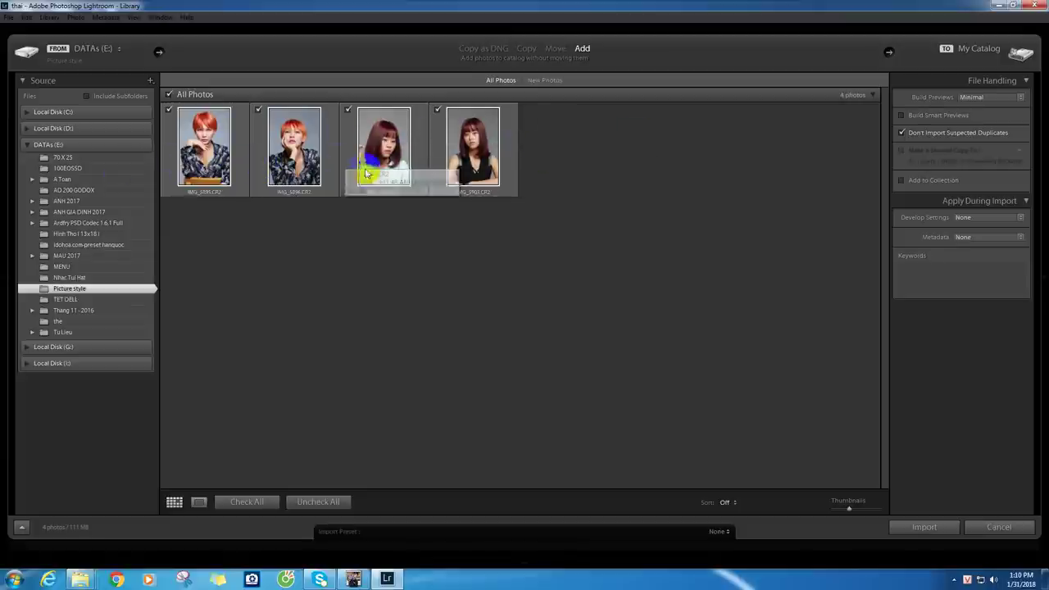
click(919, 529)
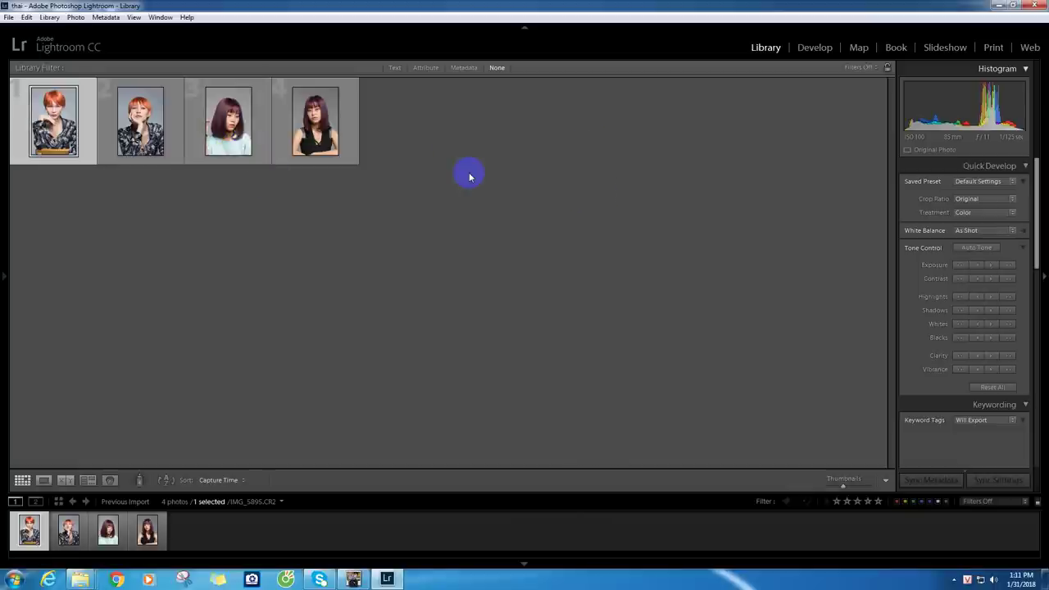
double_click(150, 128)
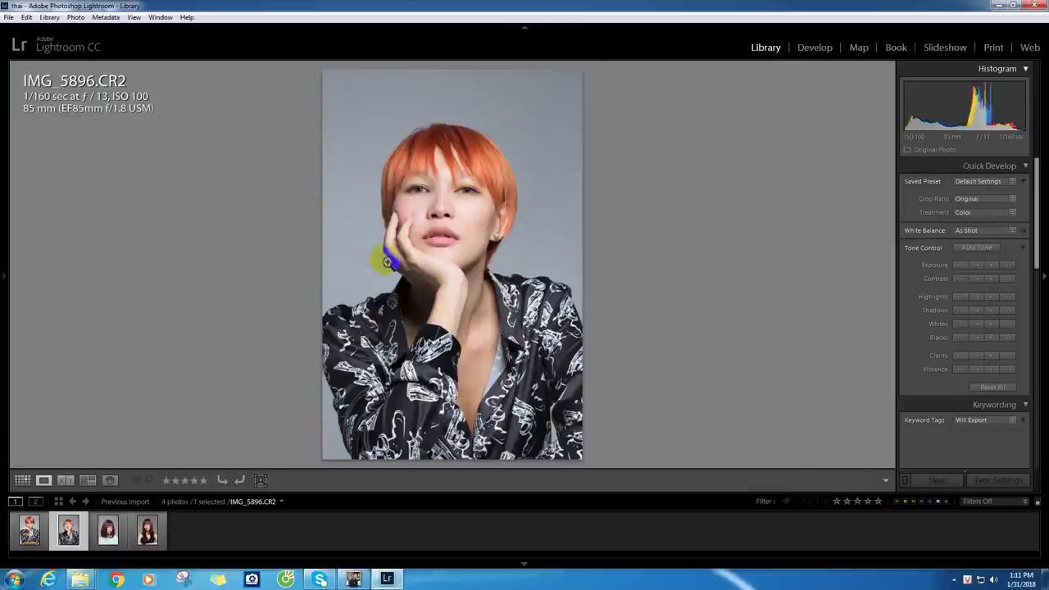
Step: Flip from IMG_5896 to IMG_5897 and back, then switch to Digital Photo Professional
click(108, 531)
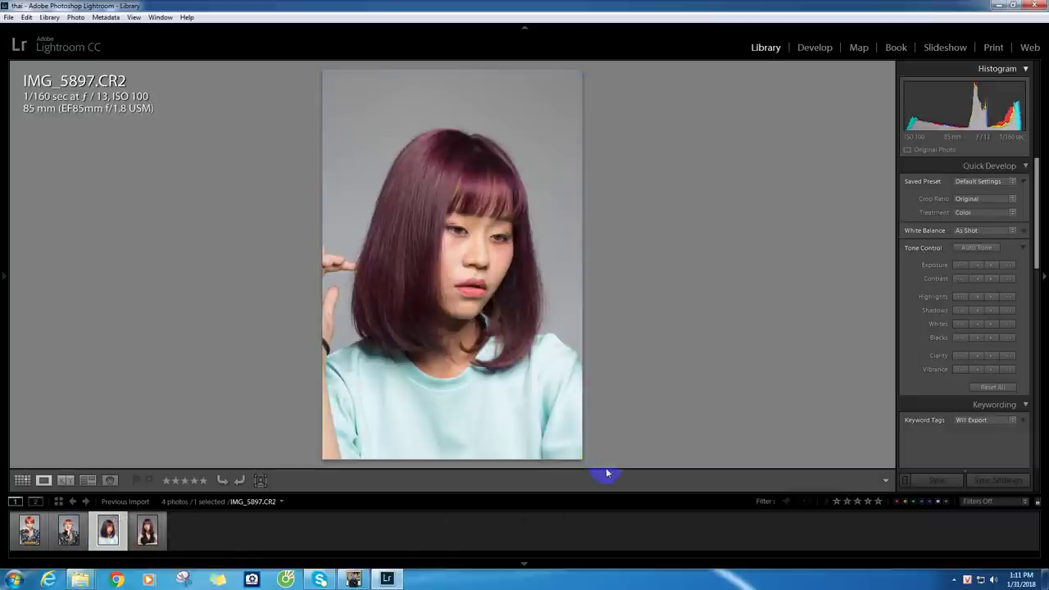
click(69, 531)
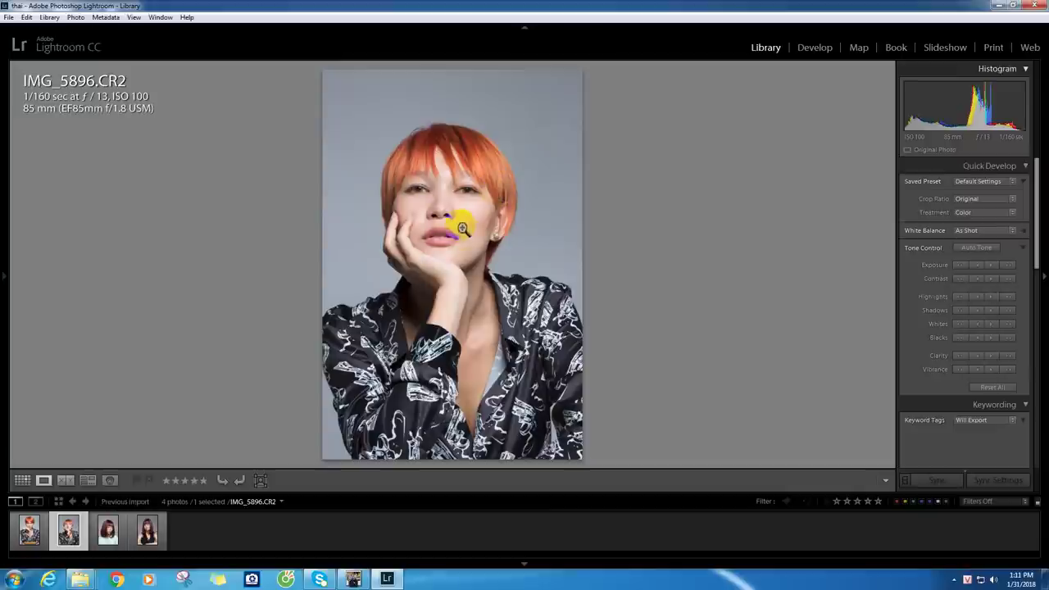
click(354, 580)
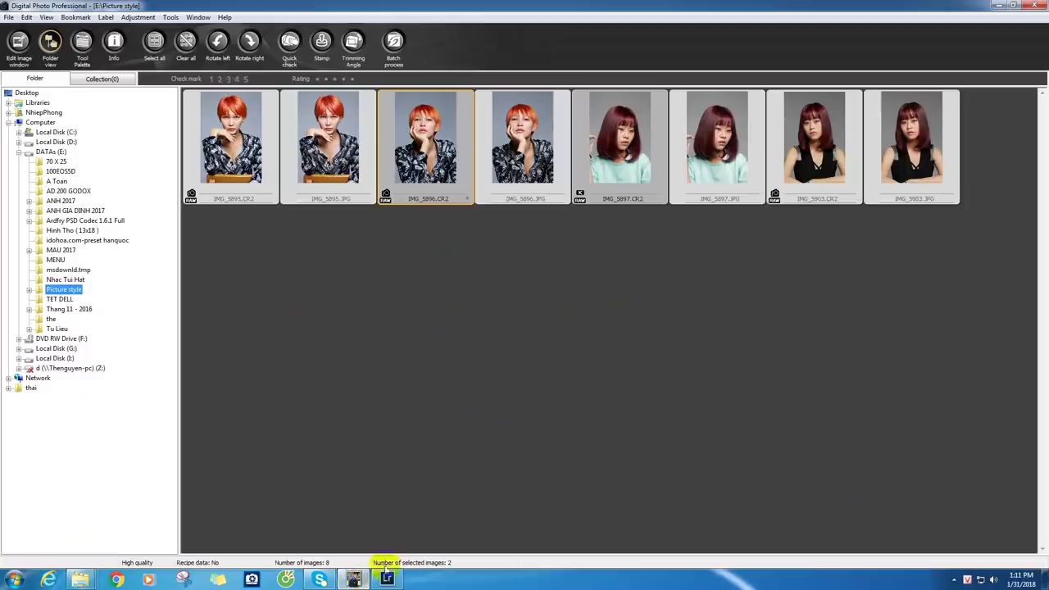
Step: Open IMG_5896.JPG in its own window, move it left, and return to Lightroom
click(518, 139)
double_click(519, 139)
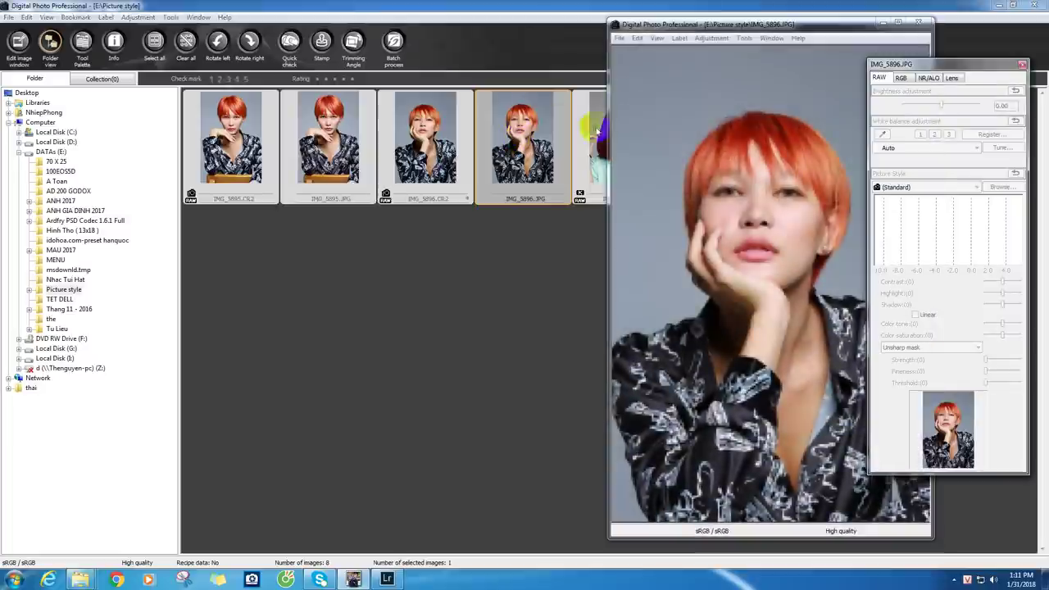
drag(754, 28, 498, 47)
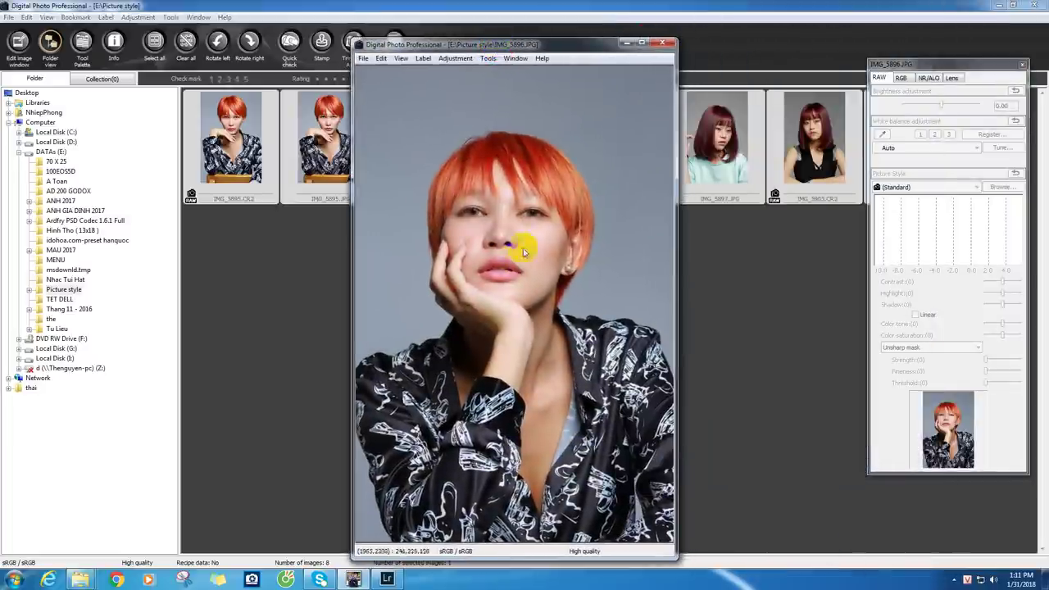
click(387, 579)
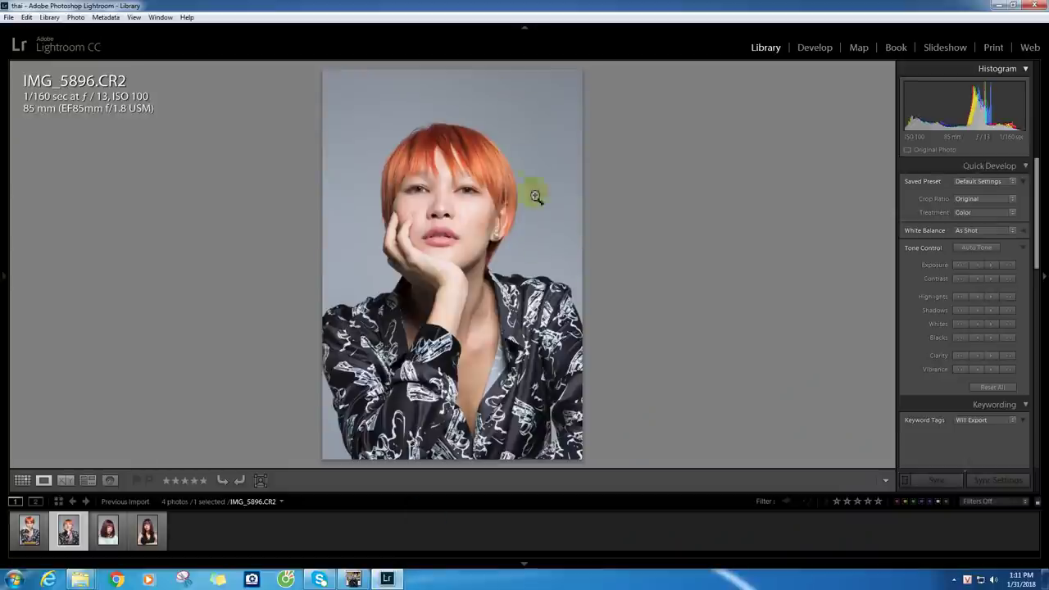
Step: Show IMG_5897.CR2 enlarged from the filmstrip and move to the Develop module
click(114, 534)
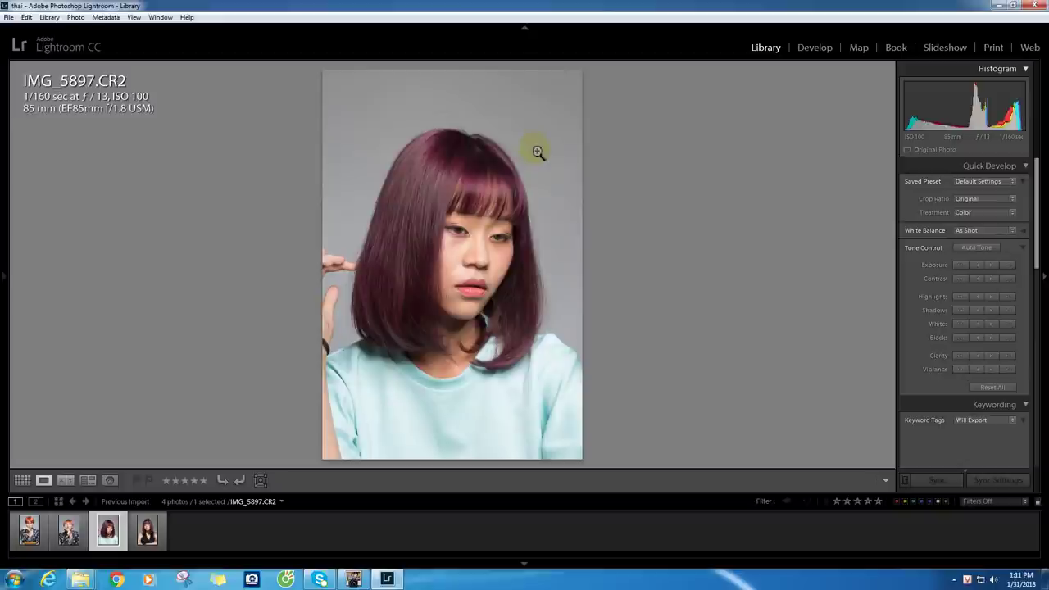
click(815, 47)
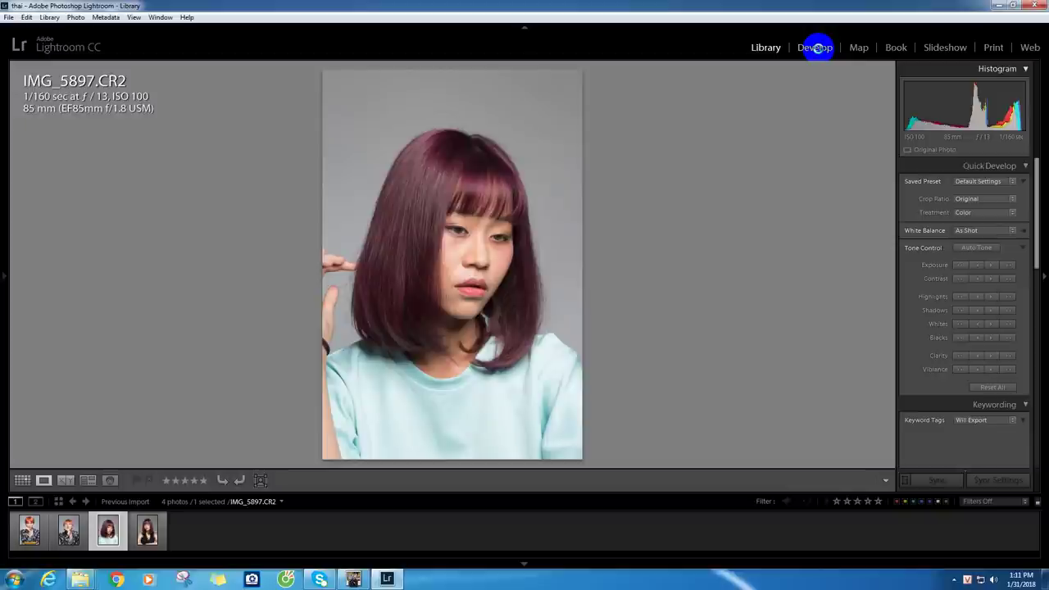
Step: Set IMG_5897's Camera Calibration profile from Adobe Standard to Camera Portrait
click(815, 47)
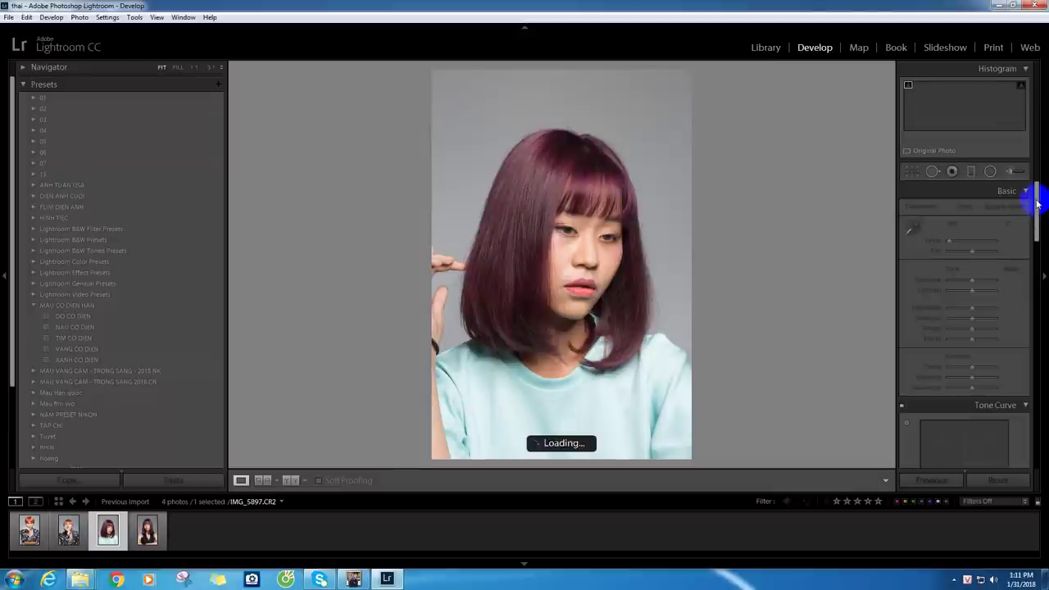
drag(1037, 197, 1038, 336)
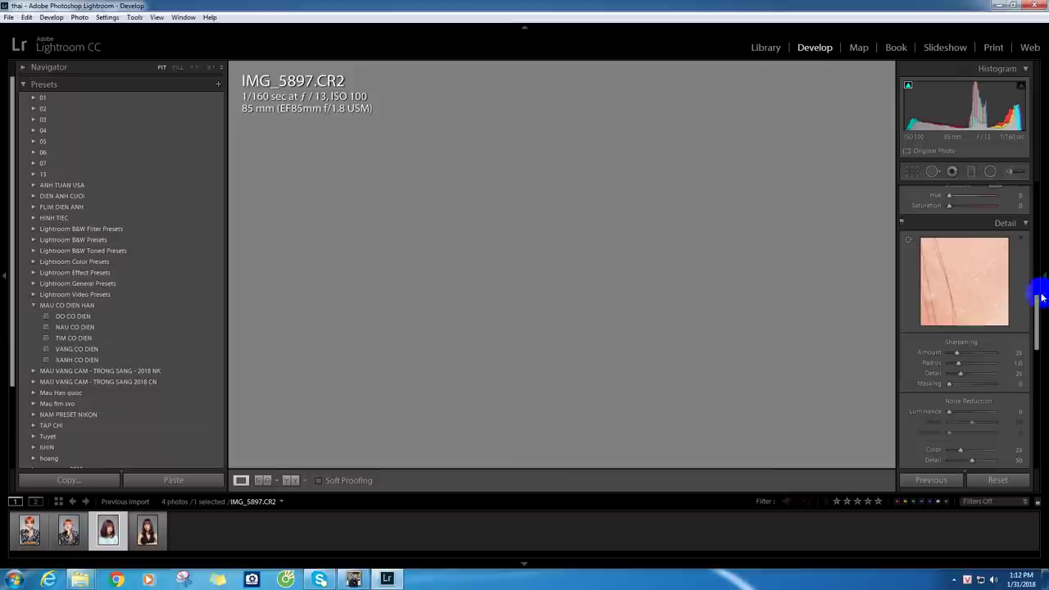
drag(1038, 300, 1036, 434)
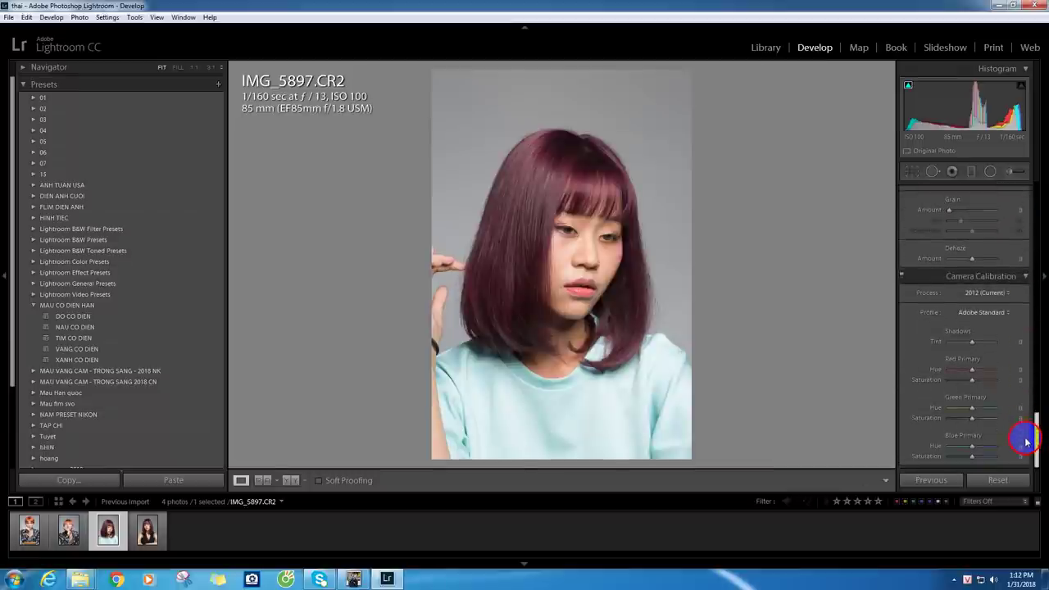
click(995, 312)
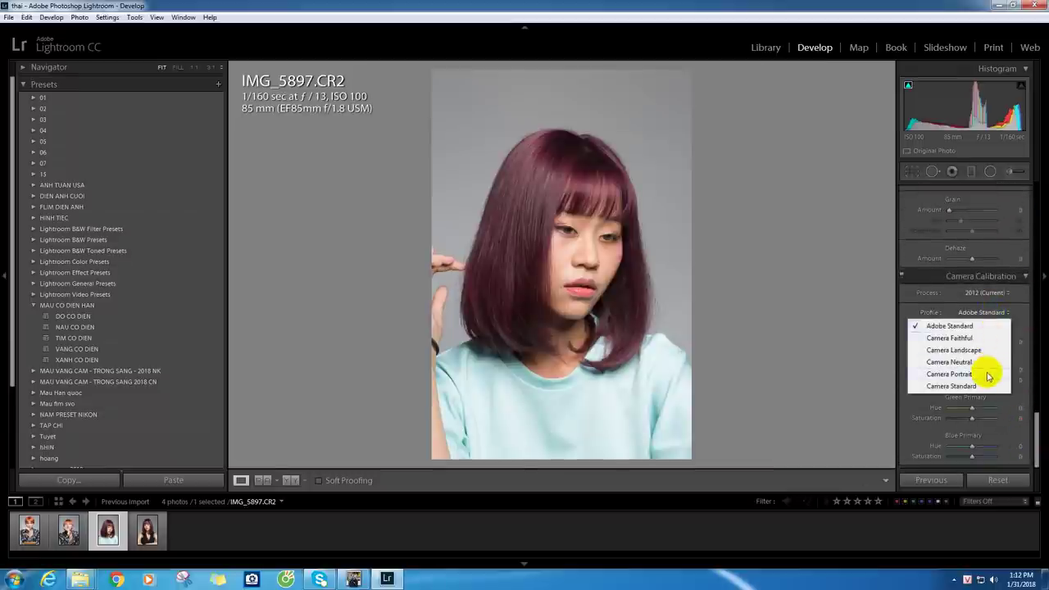
click(984, 374)
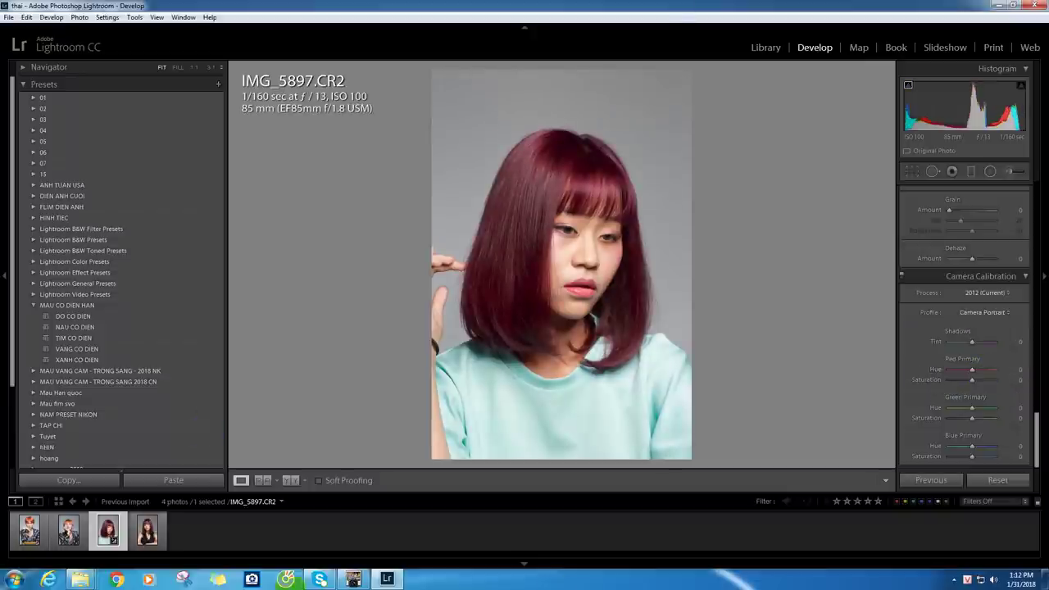
click(987, 314)
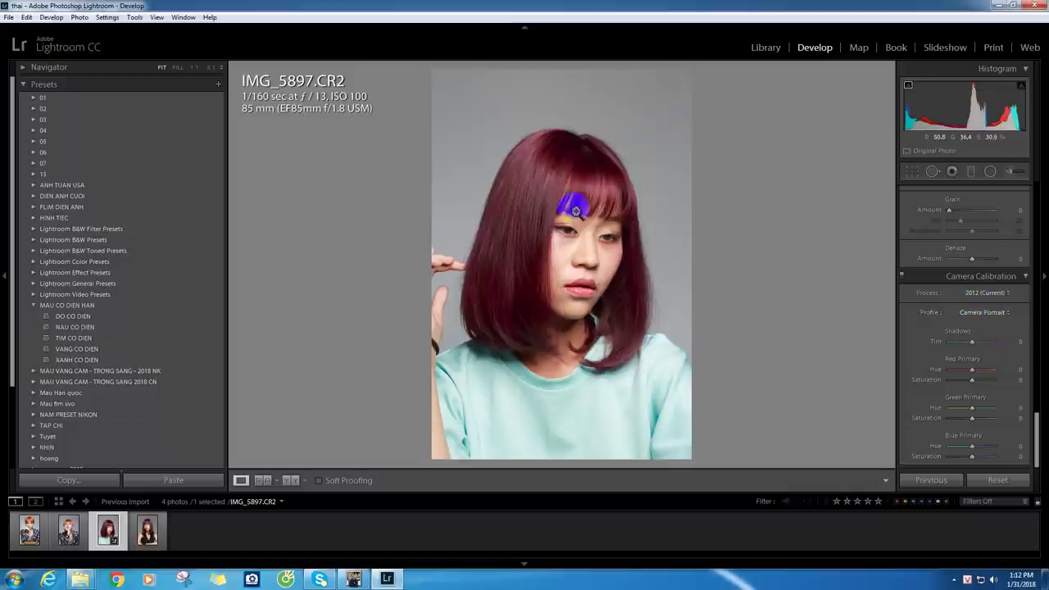
Step: Apply the Camera Portrait profile to IMG_5896 as well
click(69, 535)
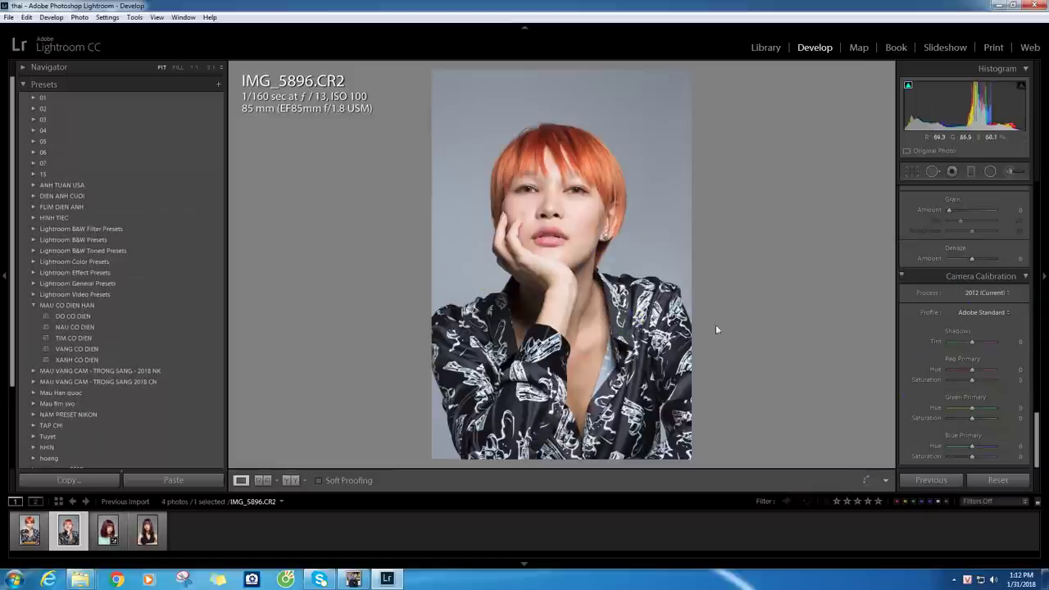
click(999, 314)
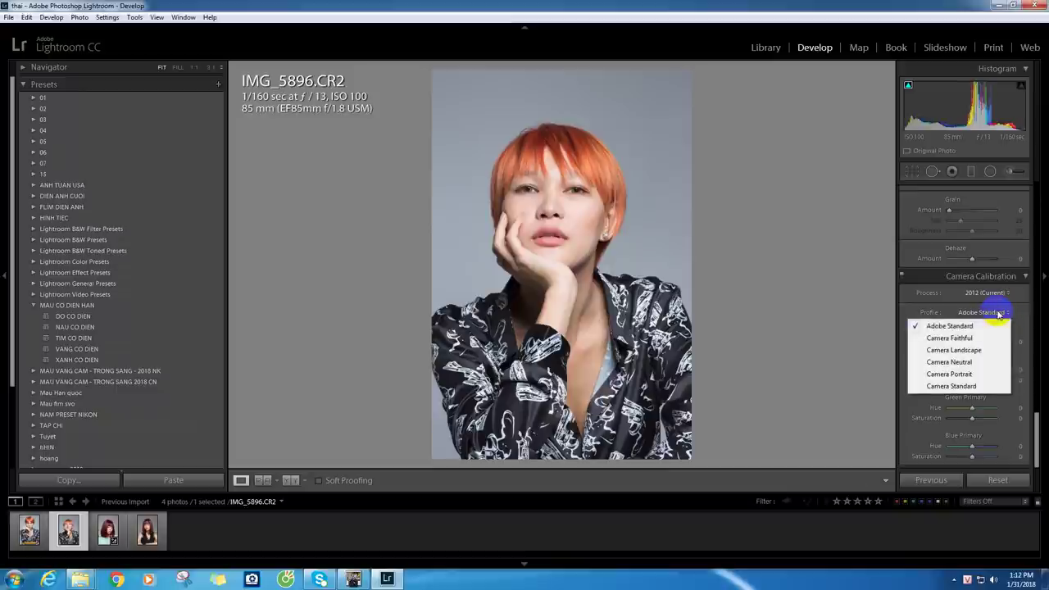
click(980, 373)
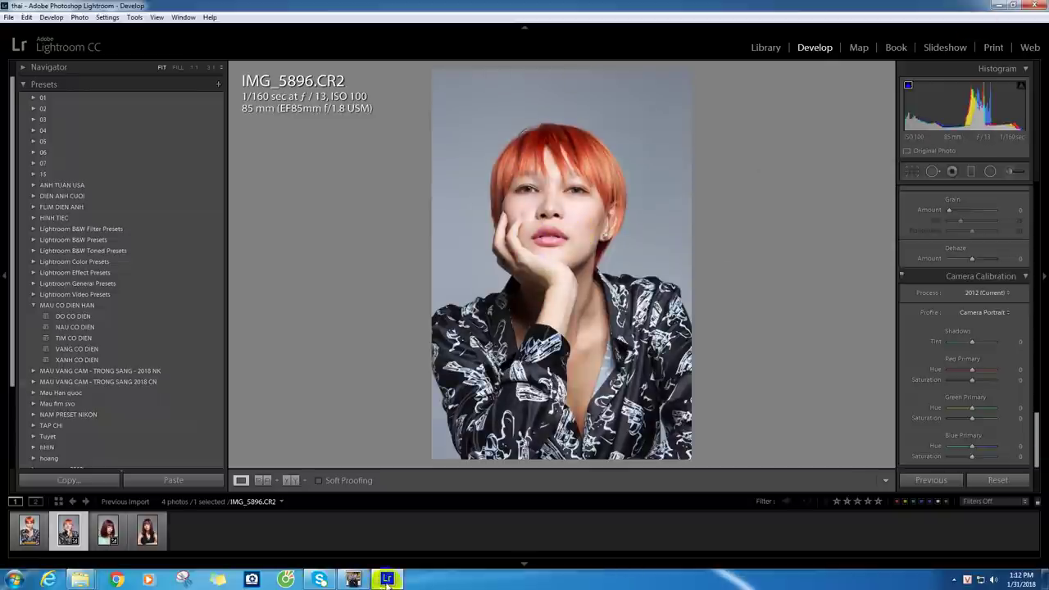
mouse_move(353, 580)
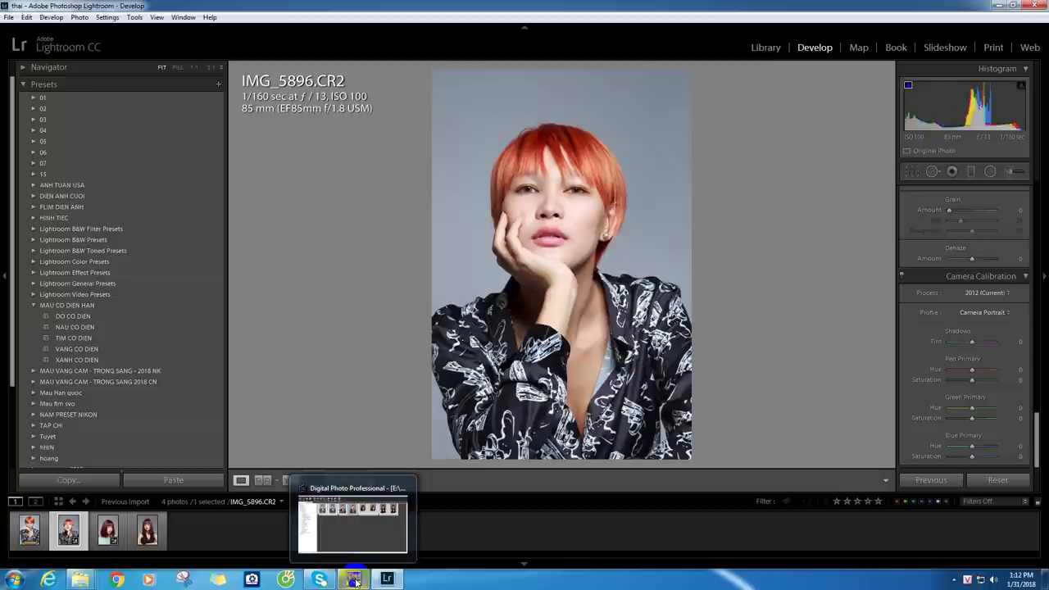
Step: Shift the IMG_5896.JPG window further left in Digital Photo Professional, then return to Lightroom
click(353, 580)
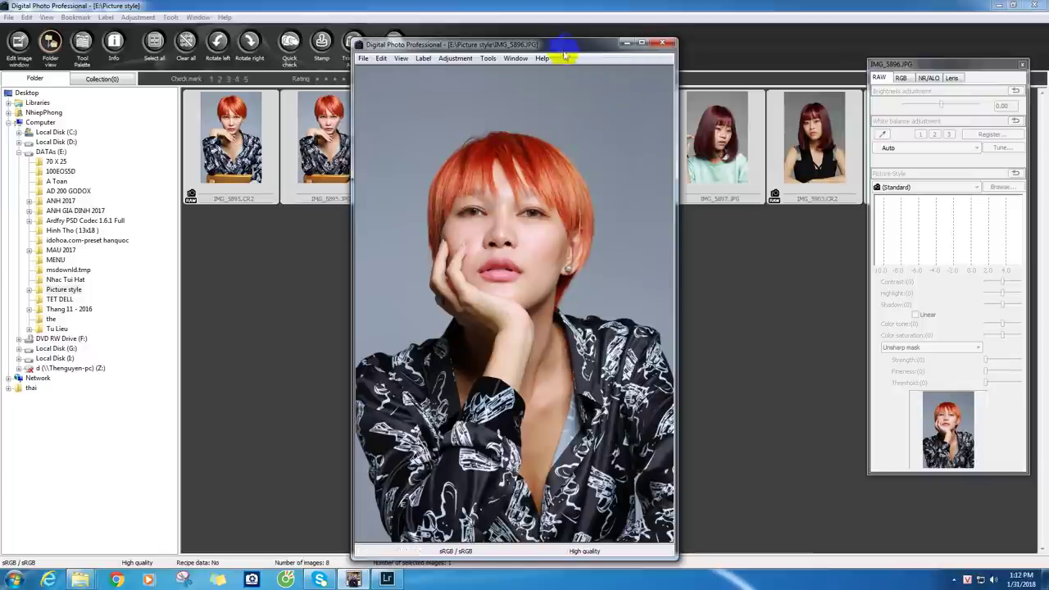
drag(562, 51, 395, 60)
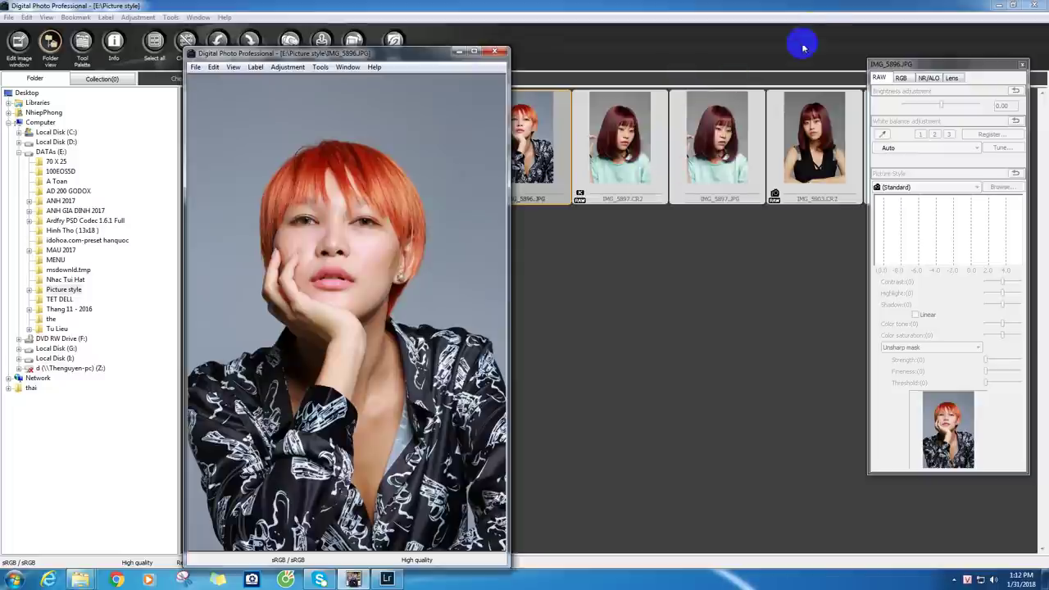
click(388, 579)
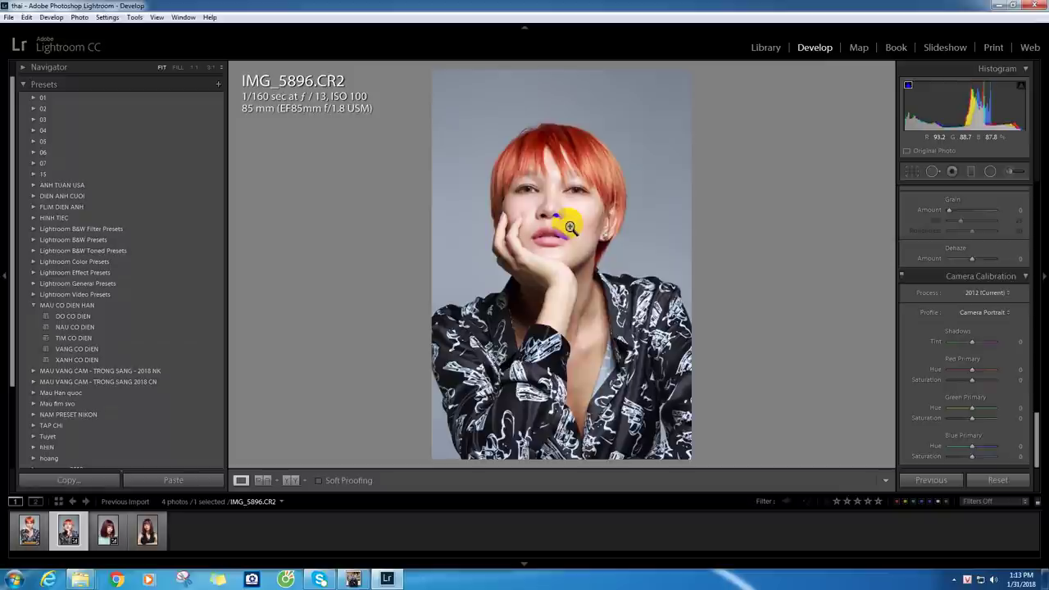
Step: Inspect IMG_5896's skin at 1:1 around the nose, cheek and eyes
click(572, 231)
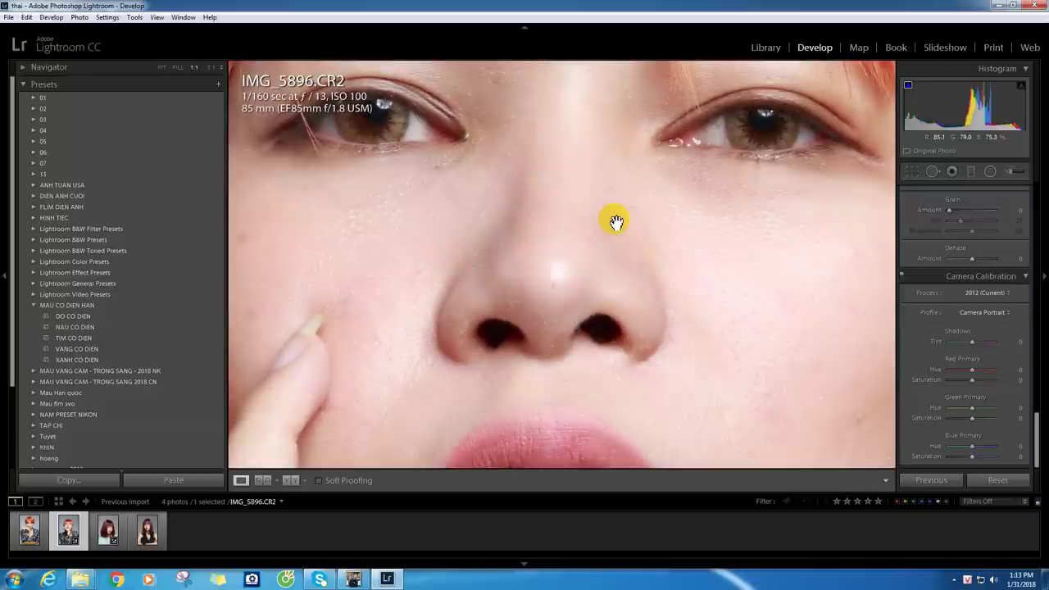
click(615, 221)
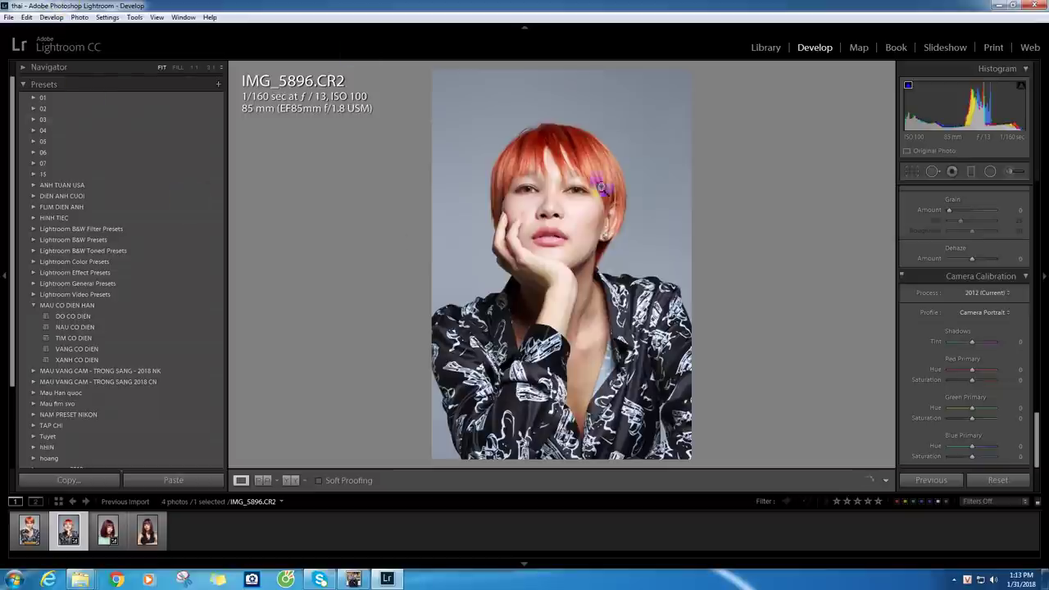
drag(1036, 437, 1045, 206)
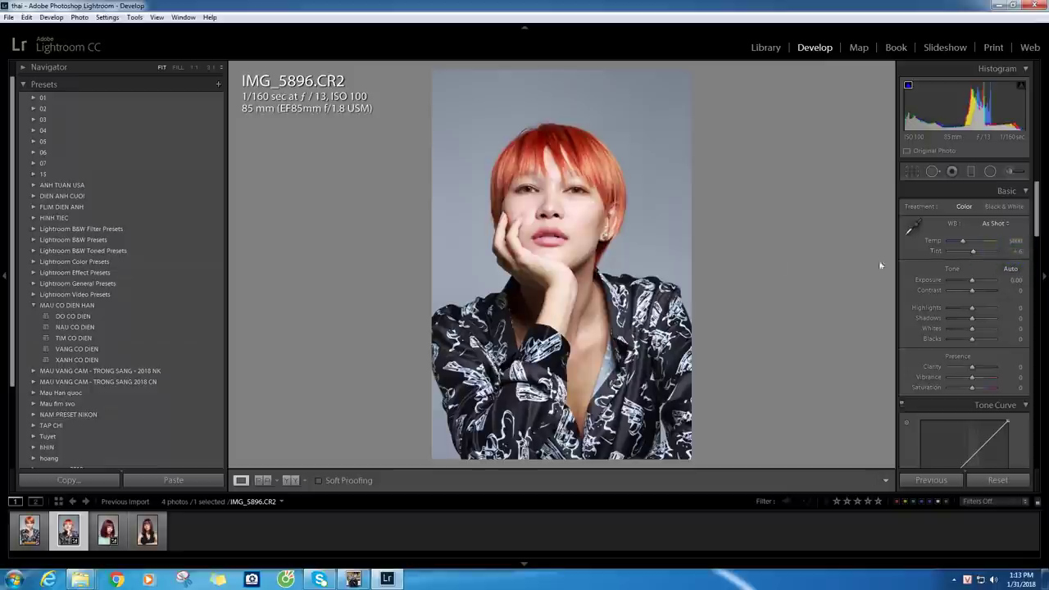
click(534, 227)
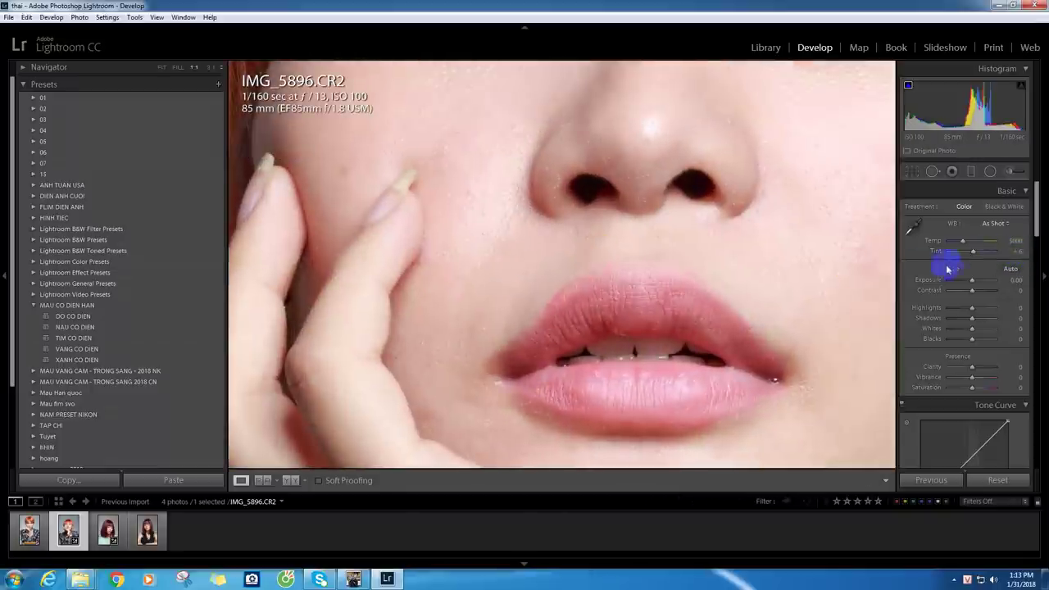
click(693, 185)
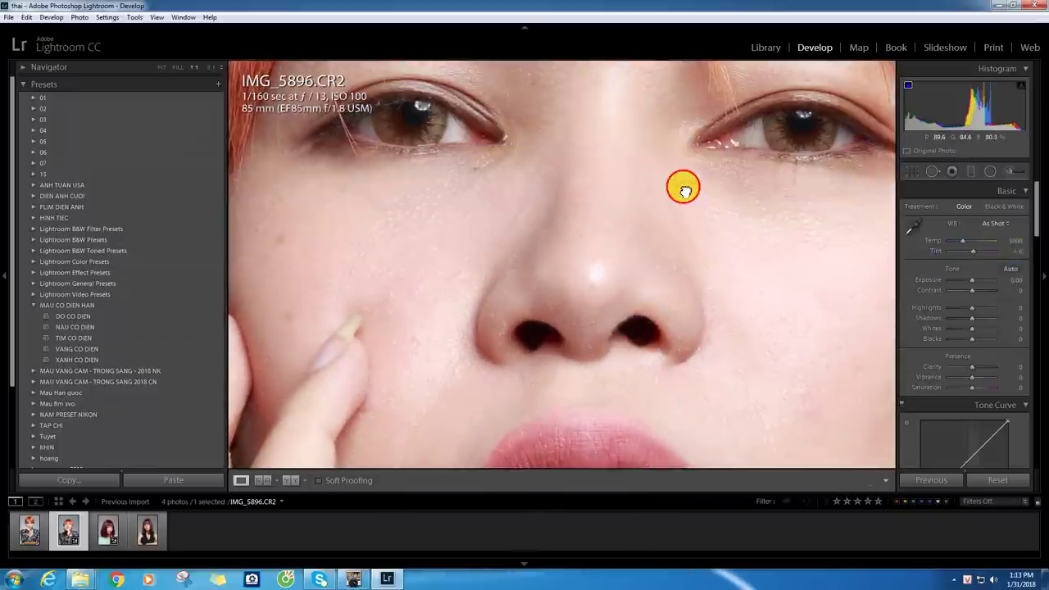
drag(684, 192, 663, 246)
Step: Return to the whole-photo view and open IMG_5897, then IMG_5903
click(663, 246)
click(107, 524)
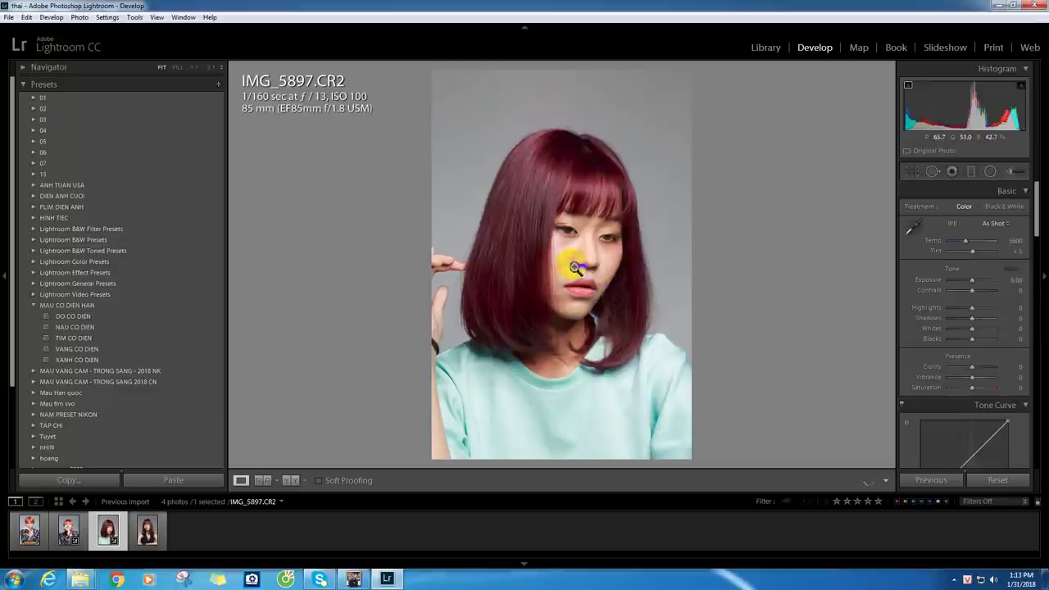
click(149, 537)
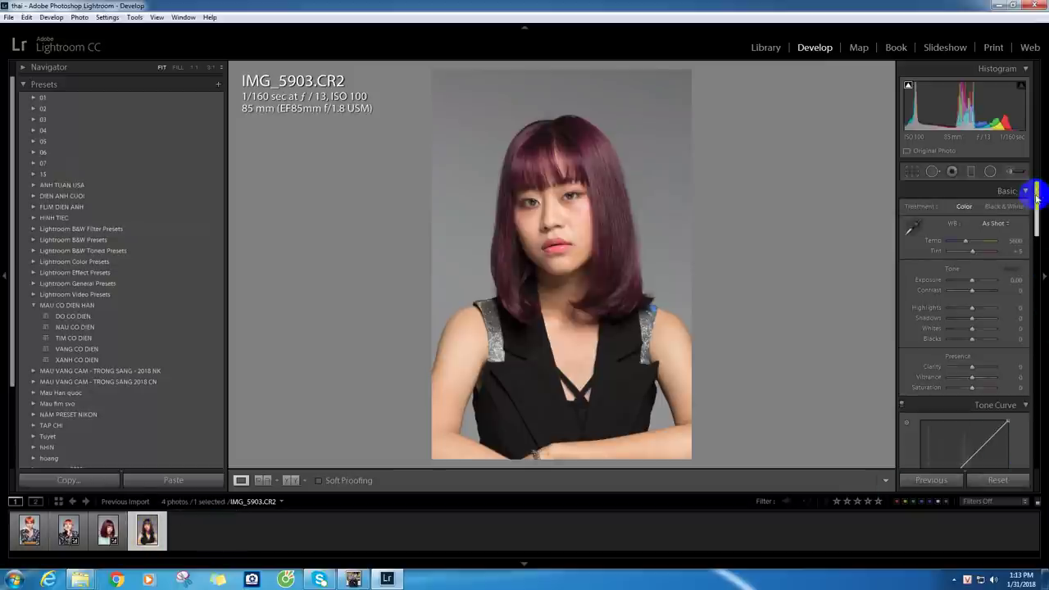
Step: Apply the Camera Portrait profile to IMG_5903, then minimise Lightroom and close the DPP image window
drag(1039, 197, 1045, 375)
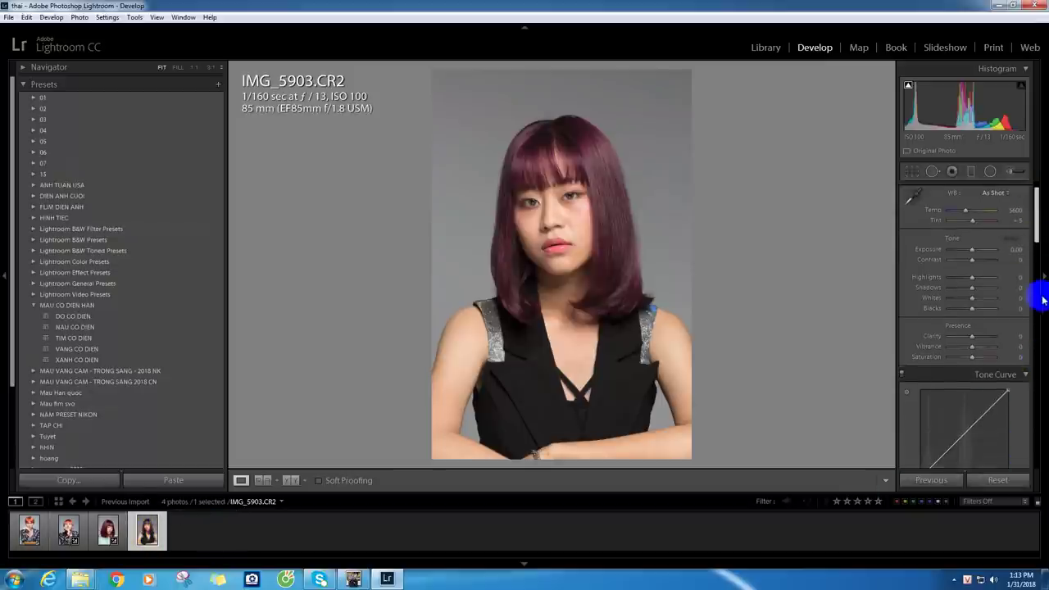
drag(1045, 376, 1039, 431)
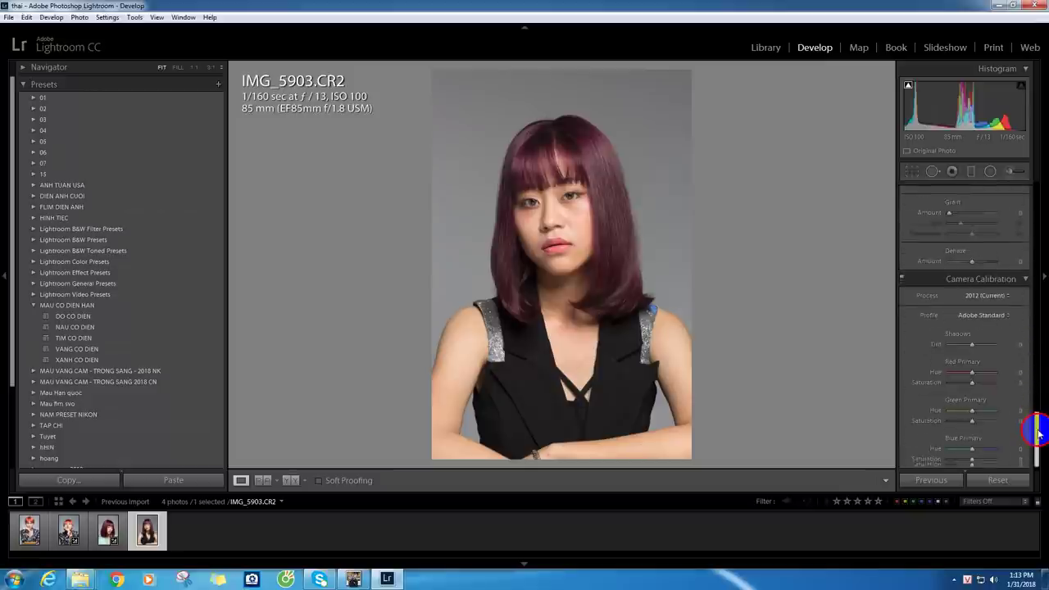
click(998, 313)
click(963, 372)
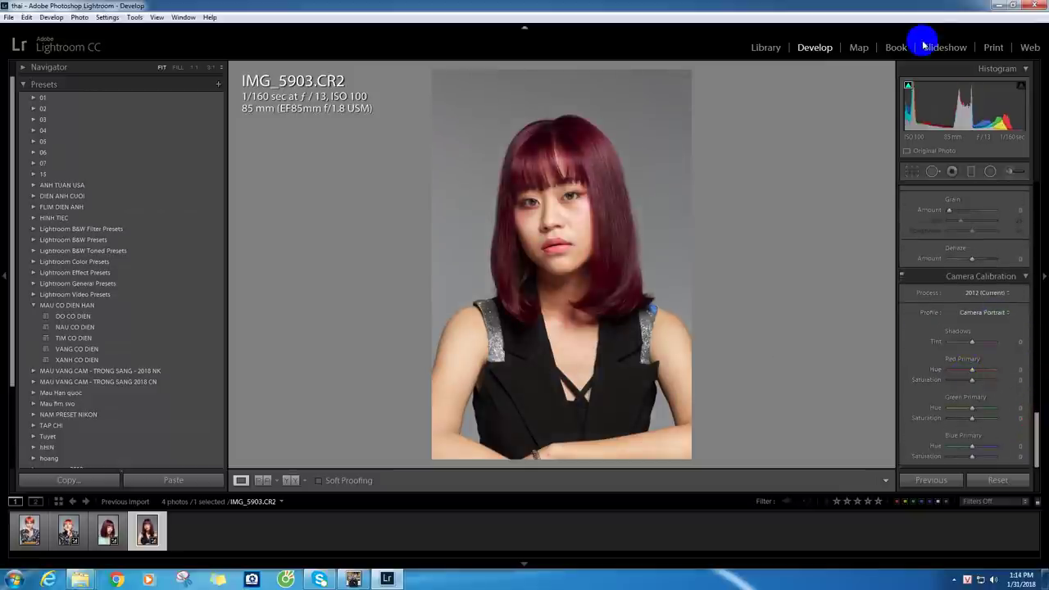
click(1032, 5)
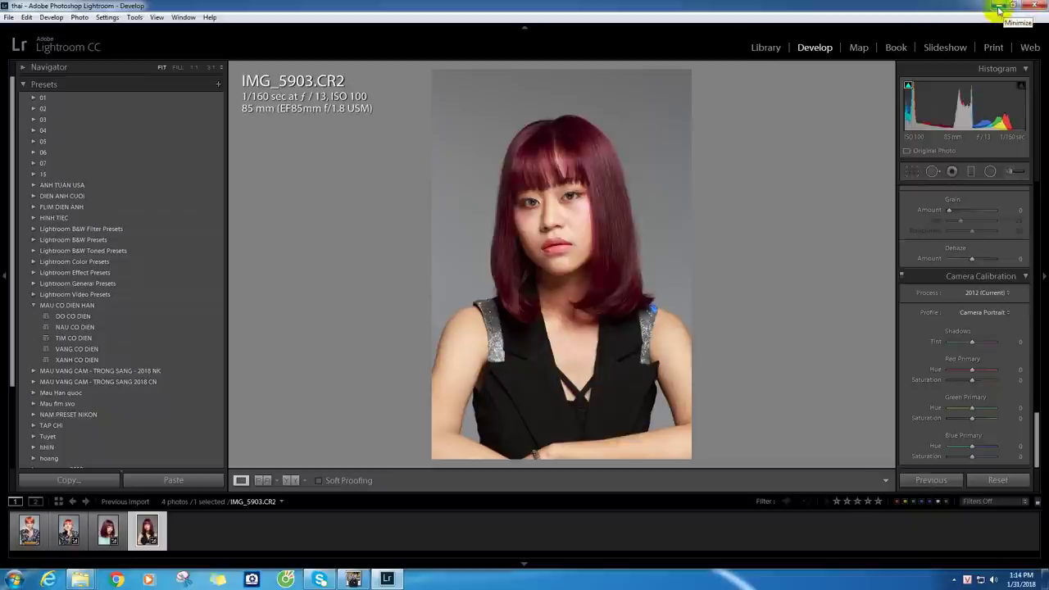
click(500, 54)
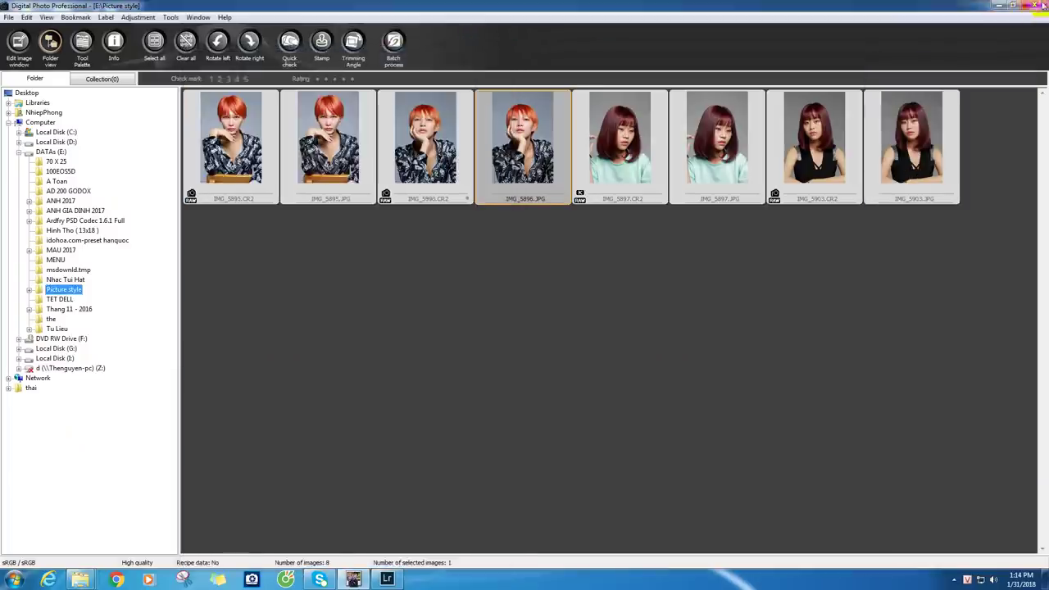
Step: Close Digital Photo Professional, minimise the Picture style folder window, and launch Photoshop from the desktop
click(1032, 6)
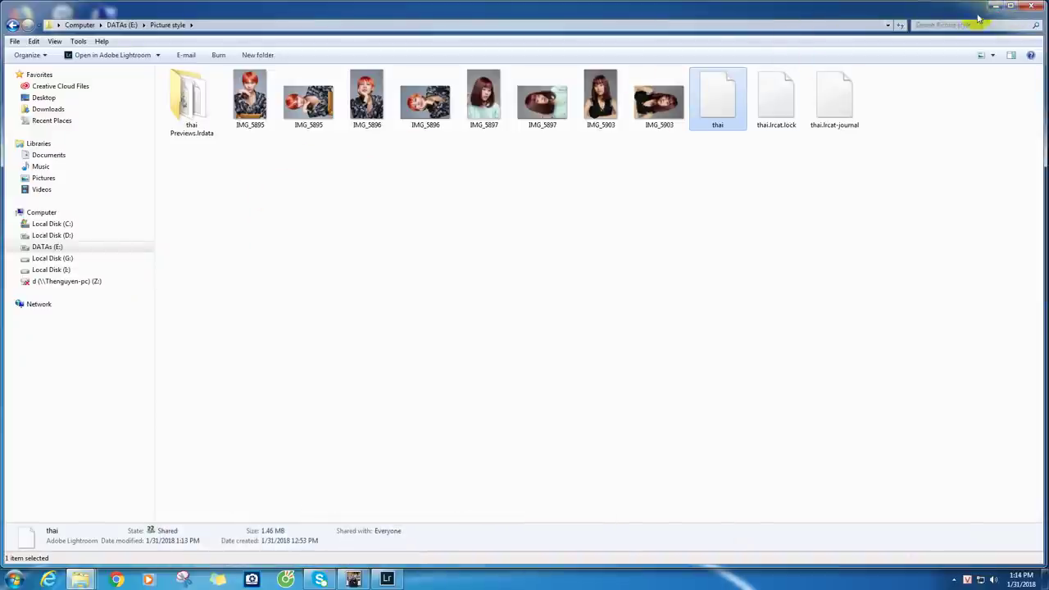
click(995, 6)
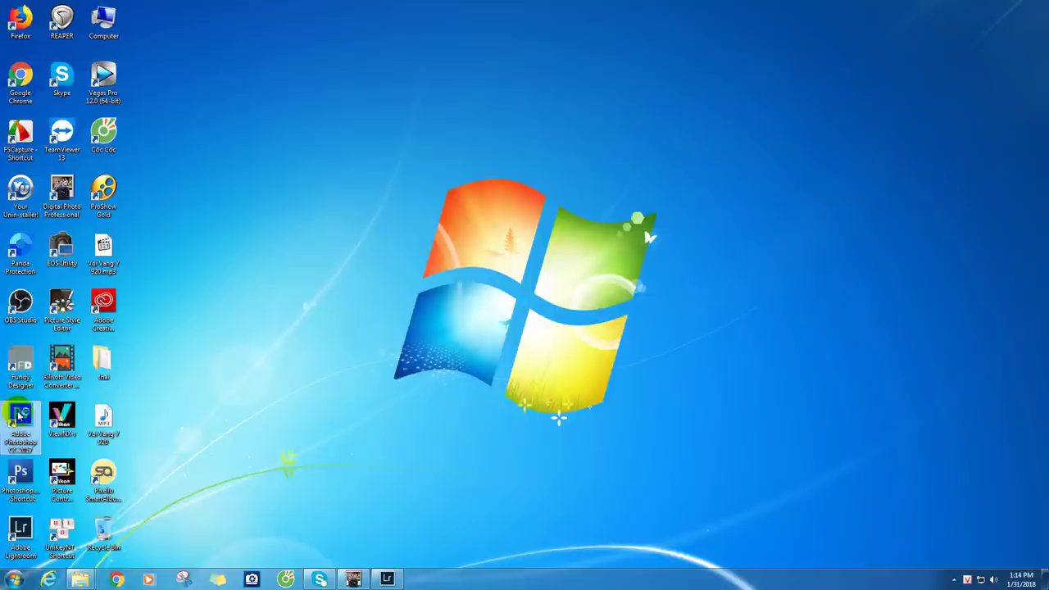
double_click(18, 416)
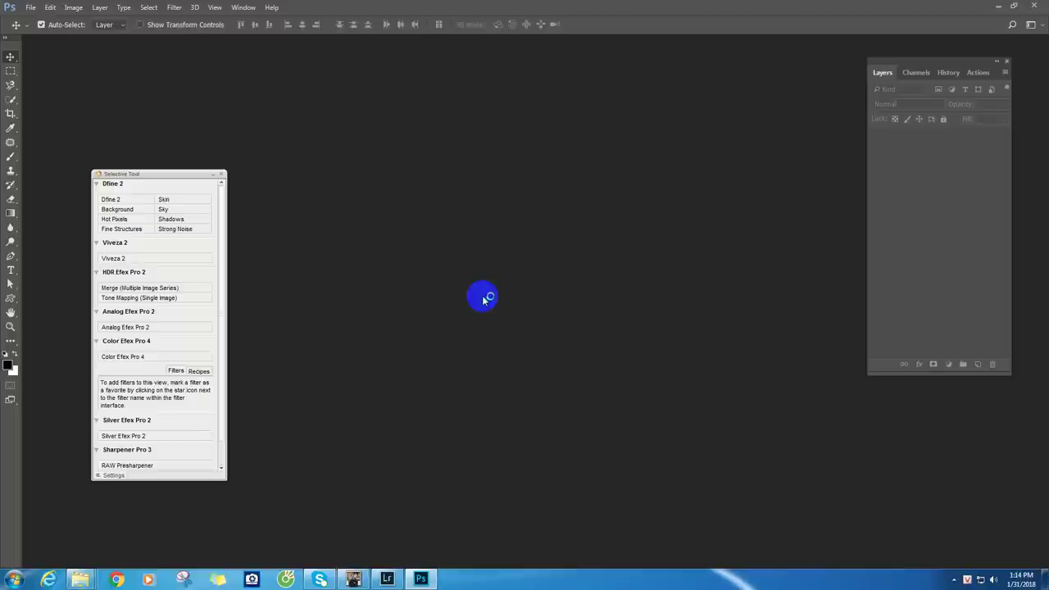
Step: Close Photoshop's Selective Tool panel and bring the Picture style folder window back to the front
click(222, 174)
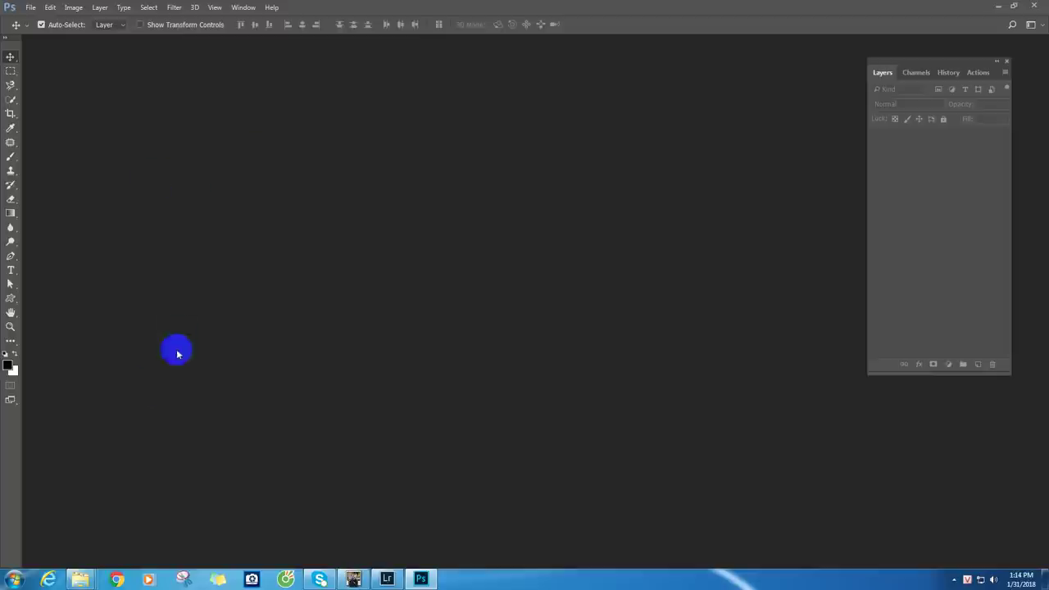
click(86, 579)
mouse_move(80, 579)
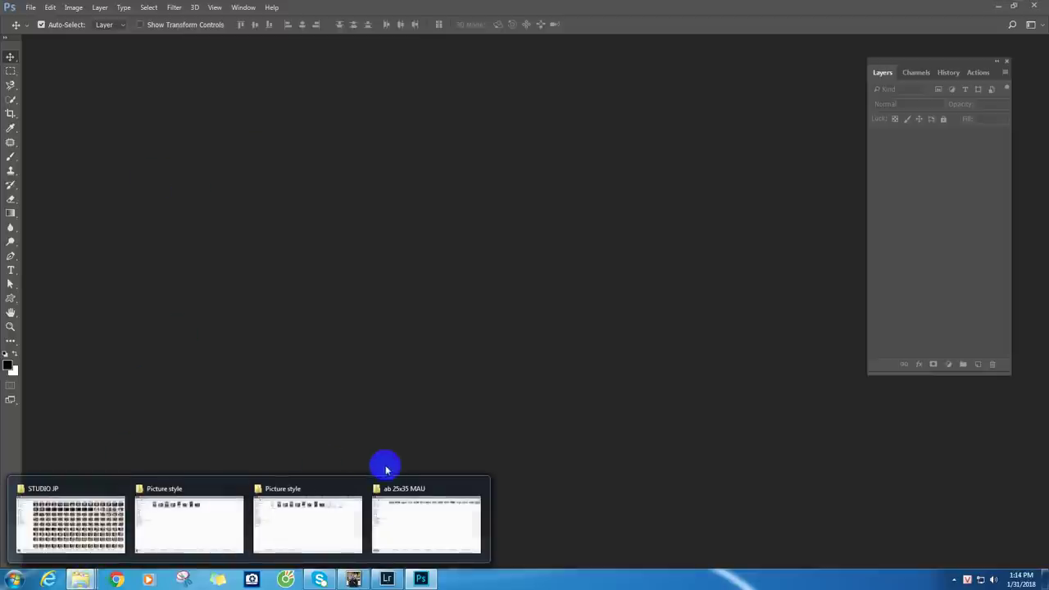
click(312, 500)
drag(271, 95, 79, 580)
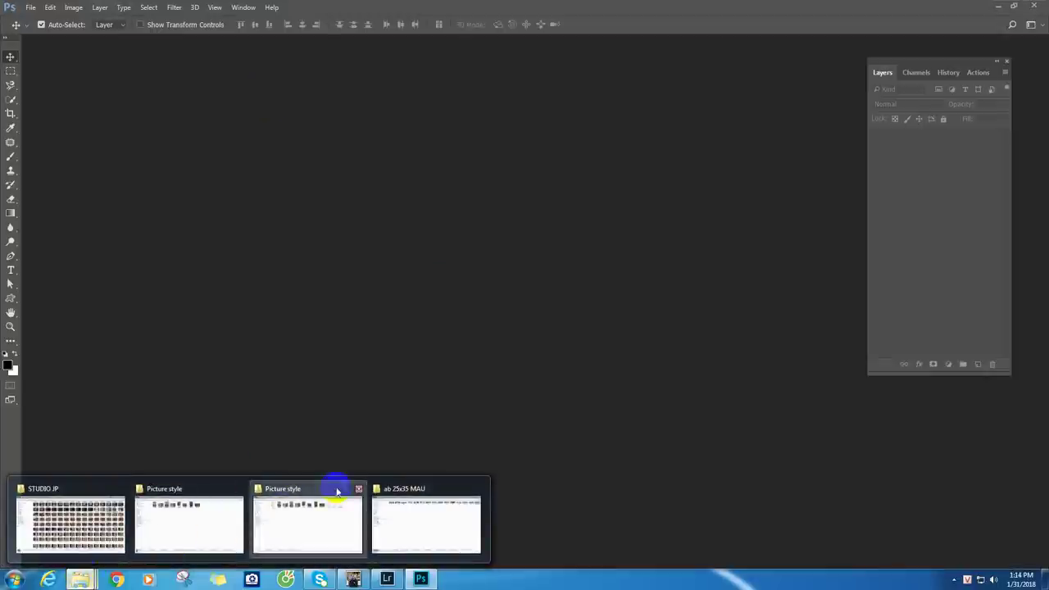
click(304, 486)
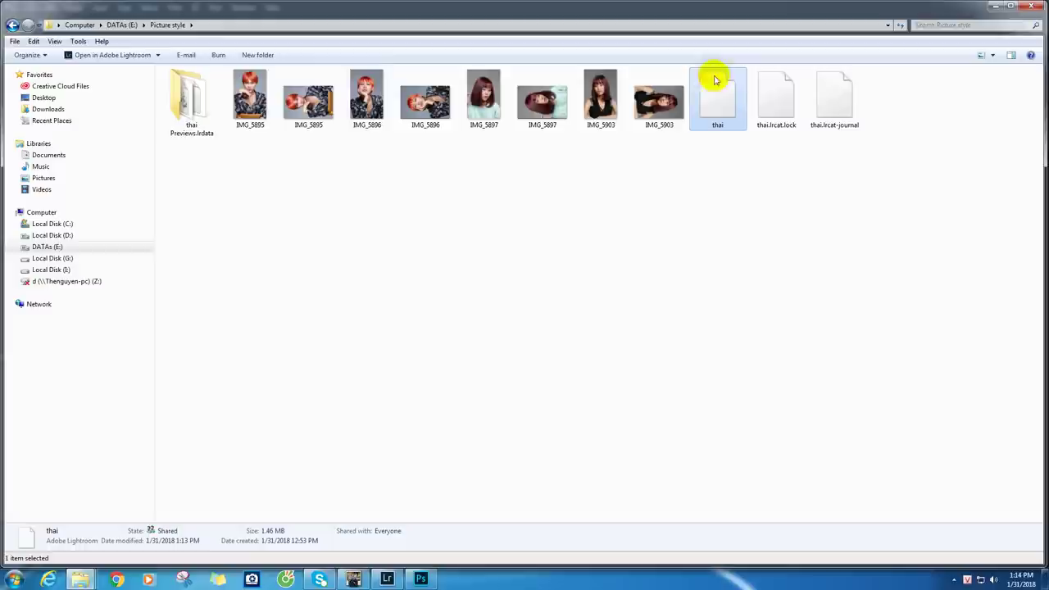
Step: Select the IMG_5895, IMG_5896, IMG_5897 and IMG_5903 CR2 files and drag them into Photoshop's Camera Raw
click(253, 97)
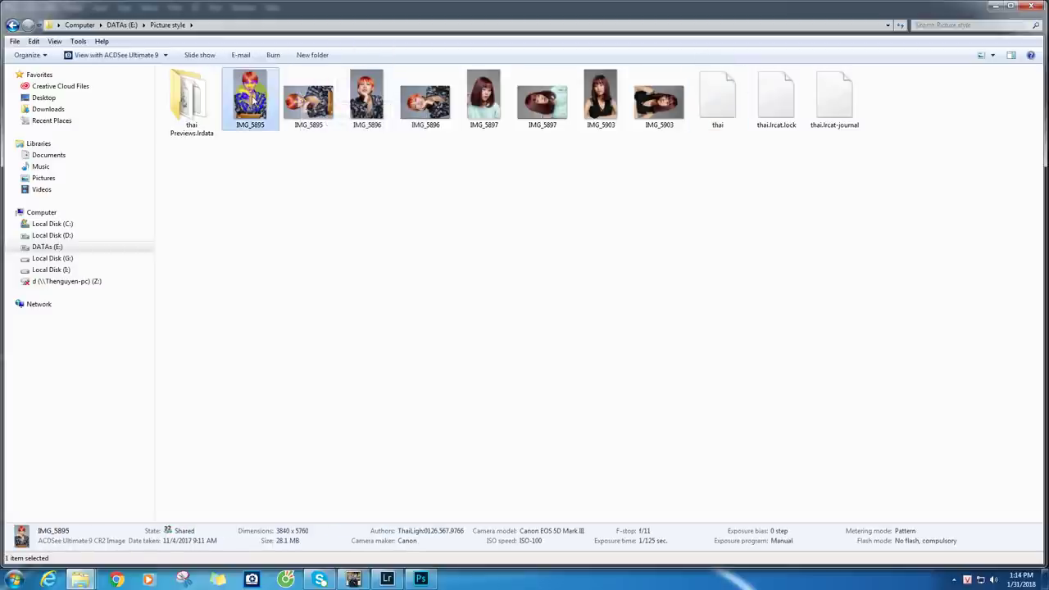
ctrl+click(370, 108)
ctrl+click(484, 98)
ctrl+click(587, 111)
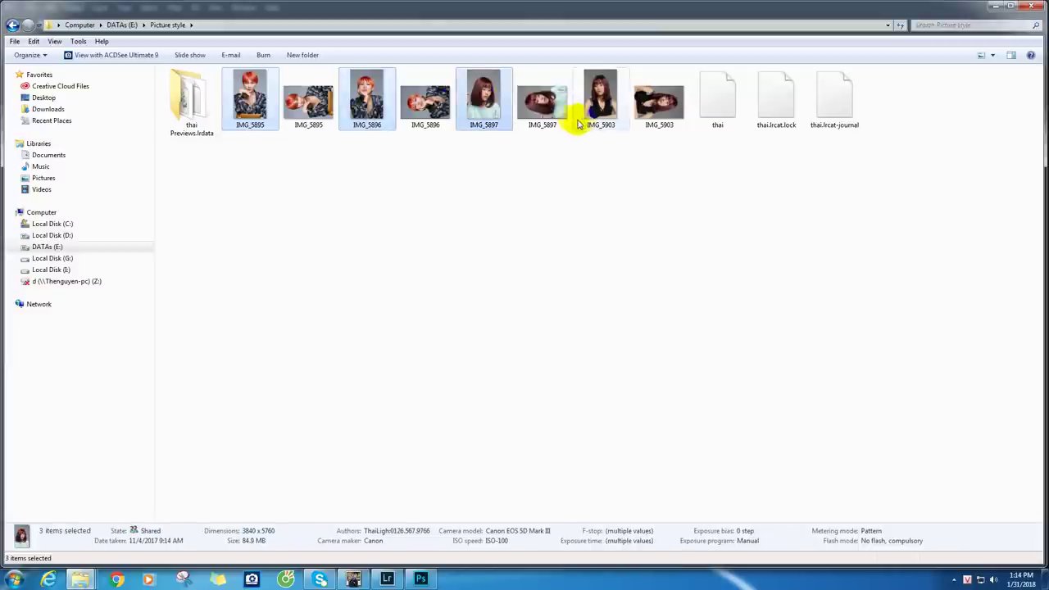
drag(800, 15, 534, 195)
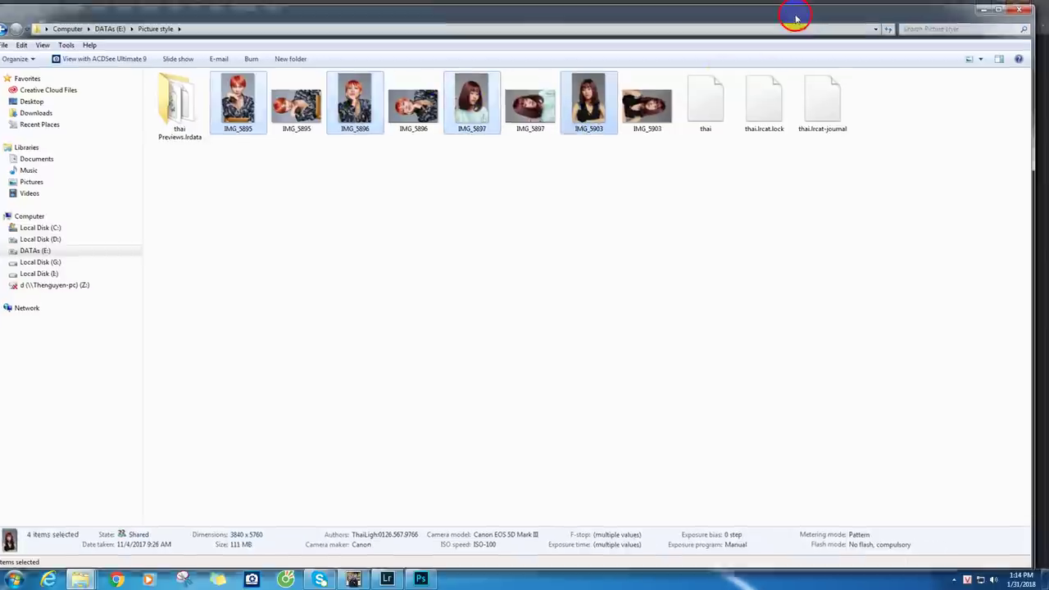
drag(365, 281, 831, 422)
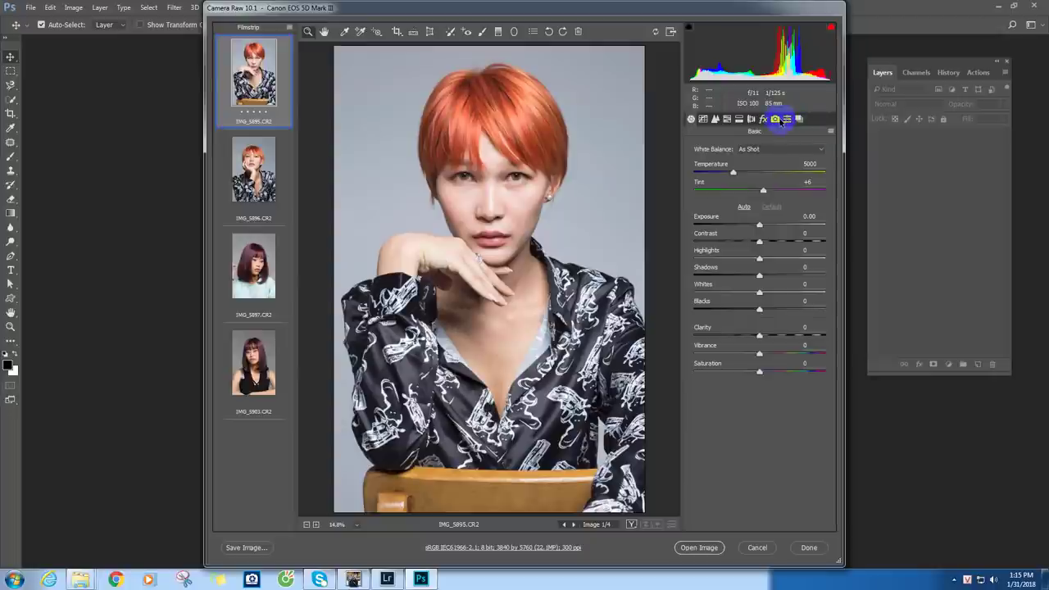
Step: Switch IMG_5895.CR2 from Adobe Standard to the Camera Portrait profile in Camera Raw's calibration panel
click(787, 120)
click(788, 119)
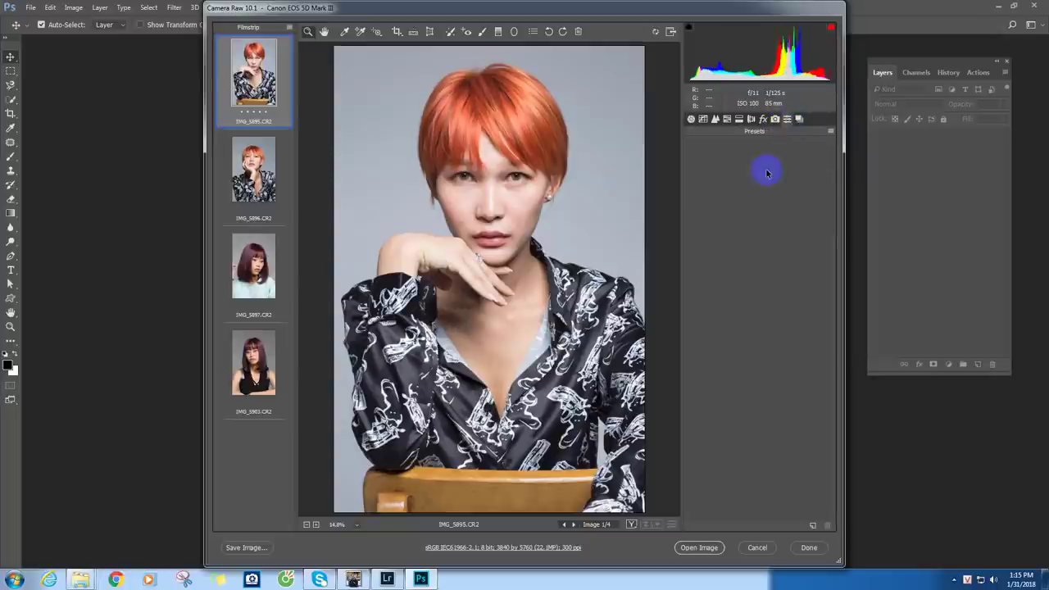
click(776, 120)
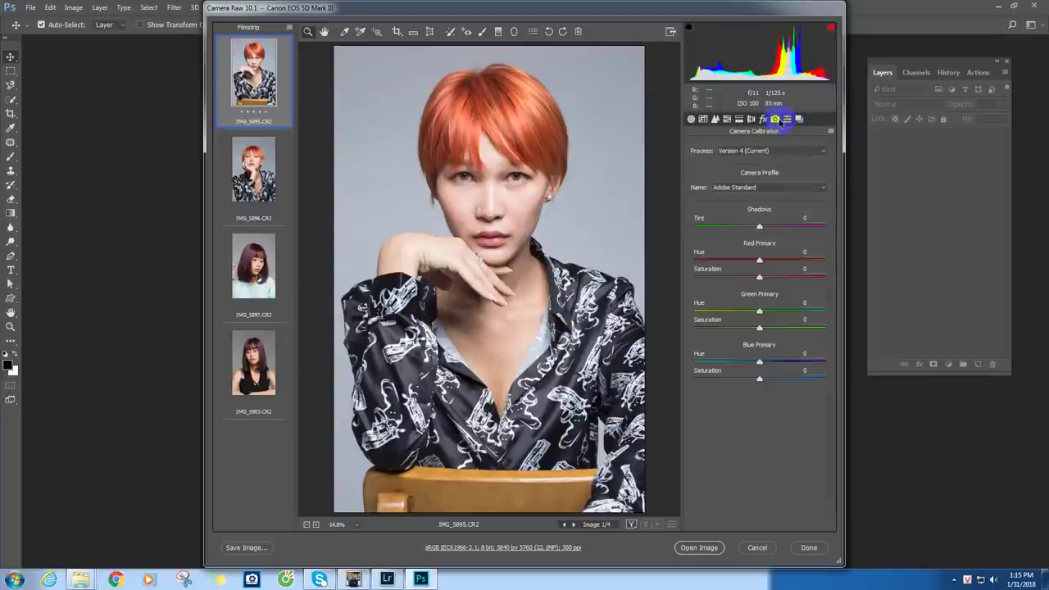
click(767, 187)
click(755, 230)
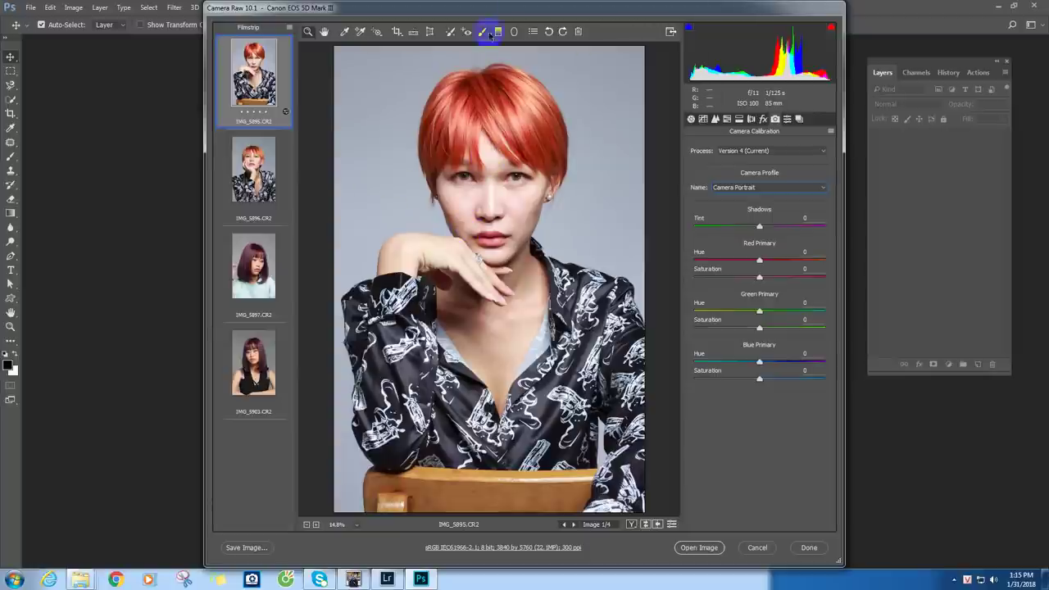
Step: Zoom Camera Raw onto the face and open IMG_5895 in Lightroom for comparison
click(503, 209)
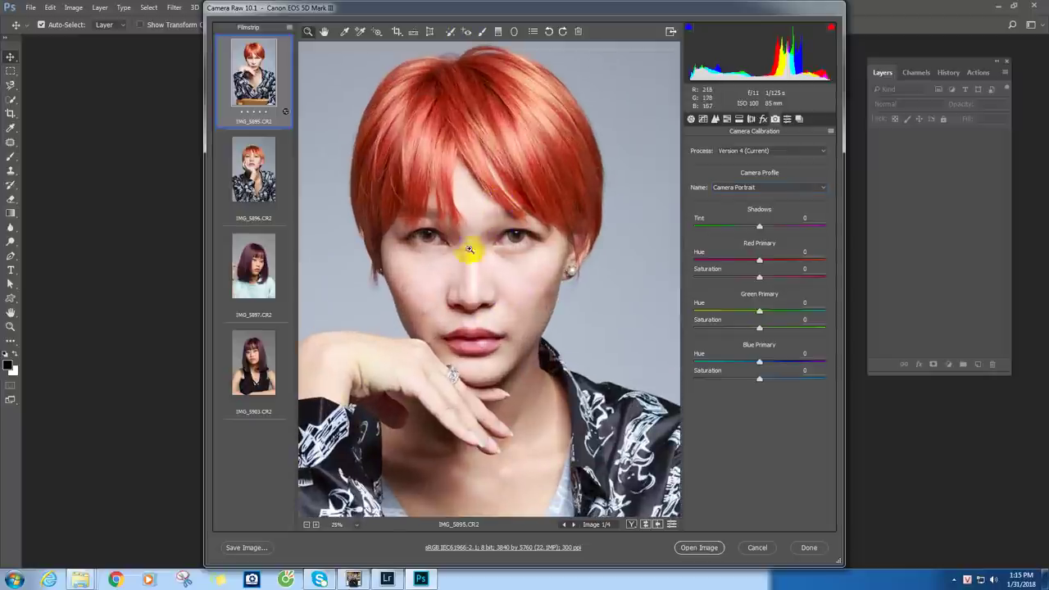
click(388, 579)
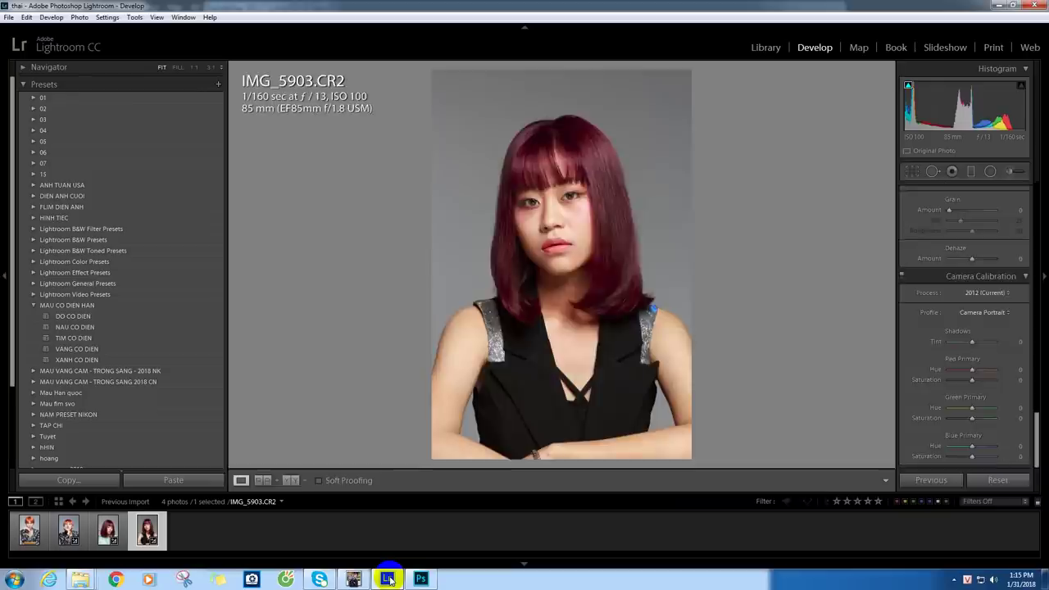
click(31, 532)
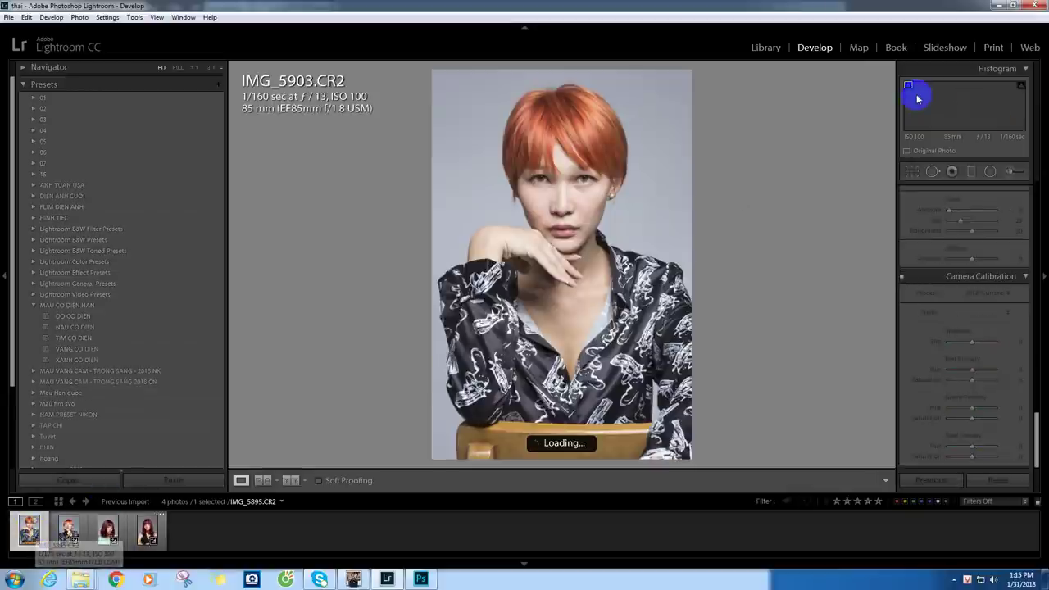
click(999, 5)
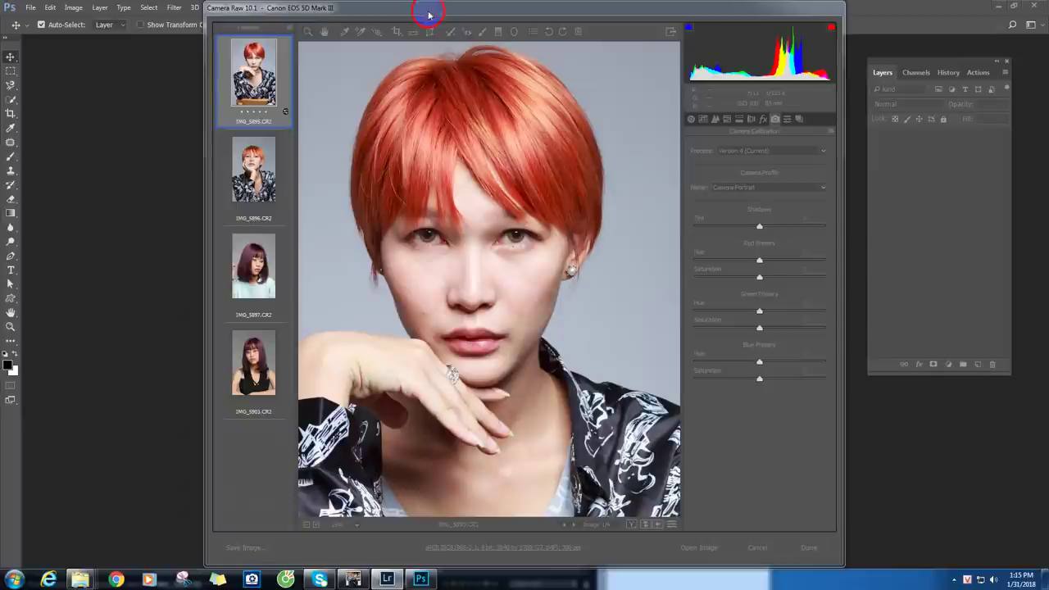
Step: Move Camera Raw left and place Lightroom's Develop window over it, showing the profile list
mouse_move(429, 11)
mouse_down()
mouse_move(506, 26)
mouse_move(264, 13)
mouse_up()
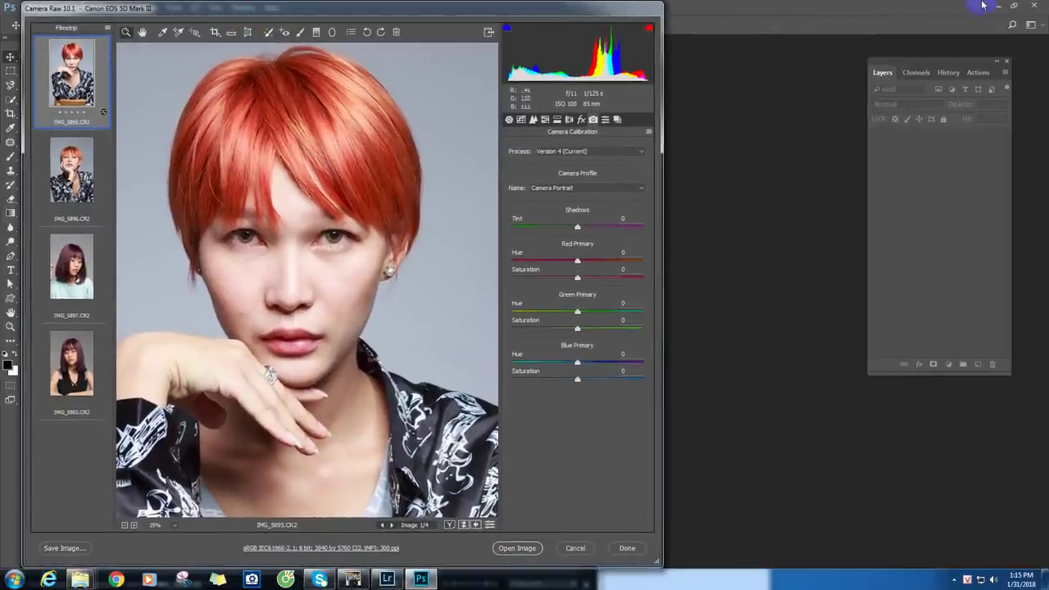
click(387, 580)
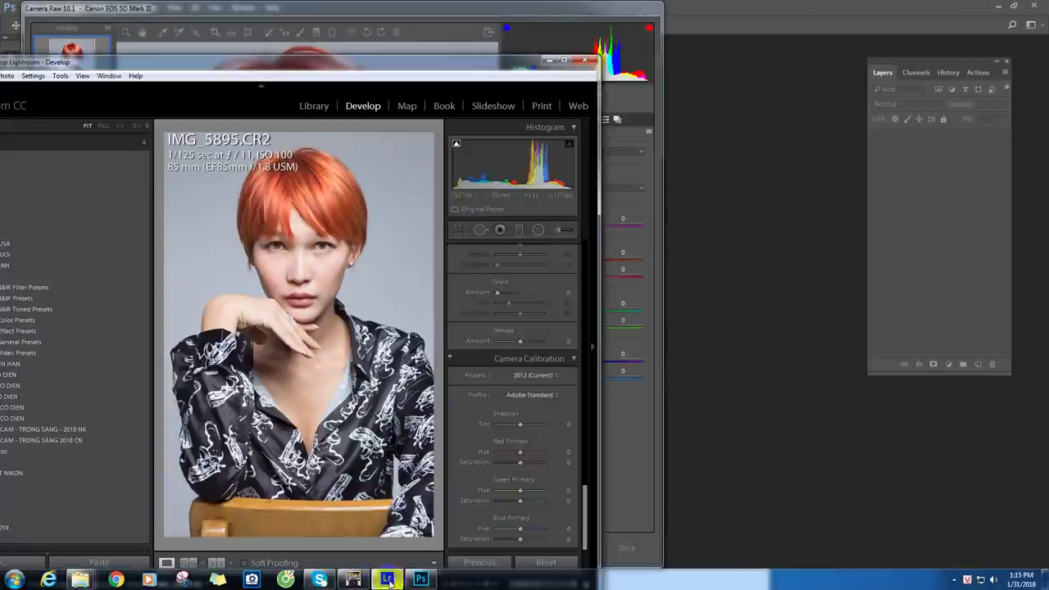
mouse_move(295, 74)
mouse_down()
mouse_move(678, 98)
mouse_move(733, 71)
mouse_move(733, 41)
mouse_move(738, 51)
mouse_move(729, 33)
mouse_move(508, 40)
mouse_move(417, 57)
mouse_move(311, 99)
mouse_move(293, 169)
mouse_move(301, 300)
mouse_move(304, 75)
mouse_move(328, 52)
mouse_move(372, 55)
mouse_up()
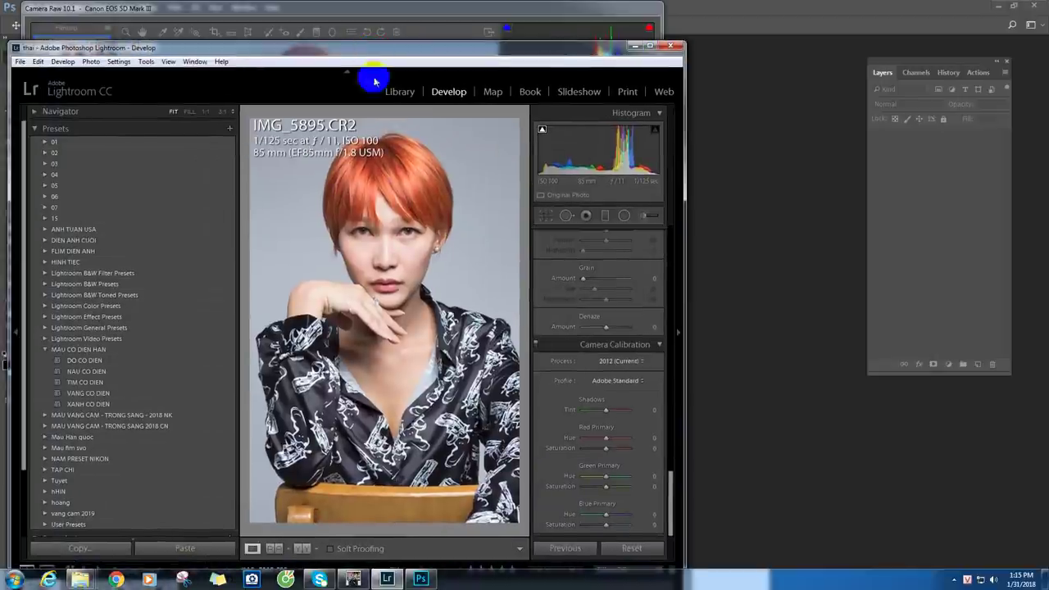
click(633, 380)
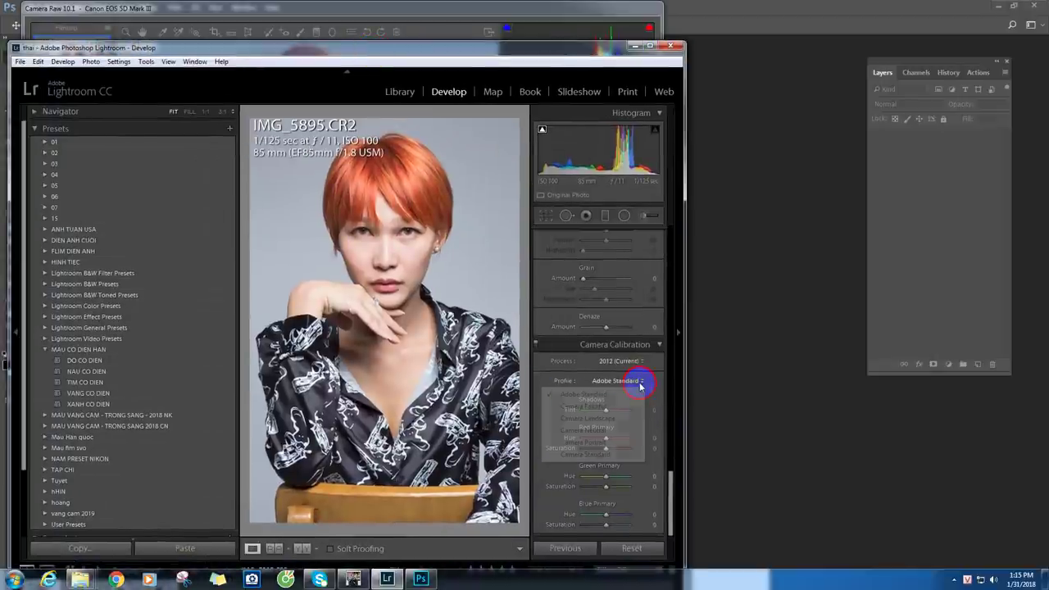
Step: Apply Camera Portrait to IMG_5895.CR2 in Lightroom, reposition its window, and zoom Camera Raw into the portrait
click(596, 443)
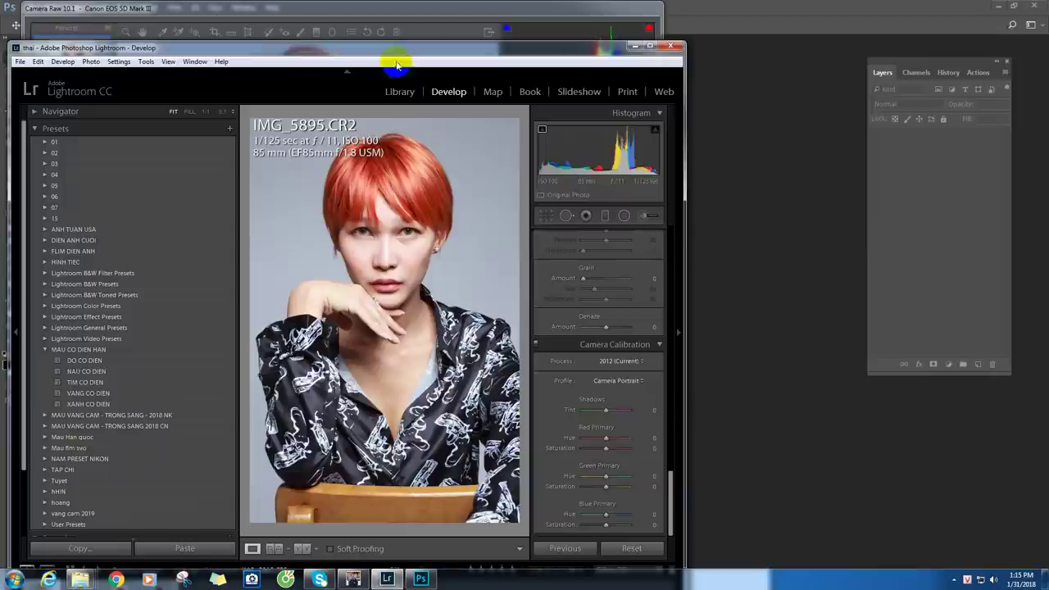
drag(390, 50, 297, 322)
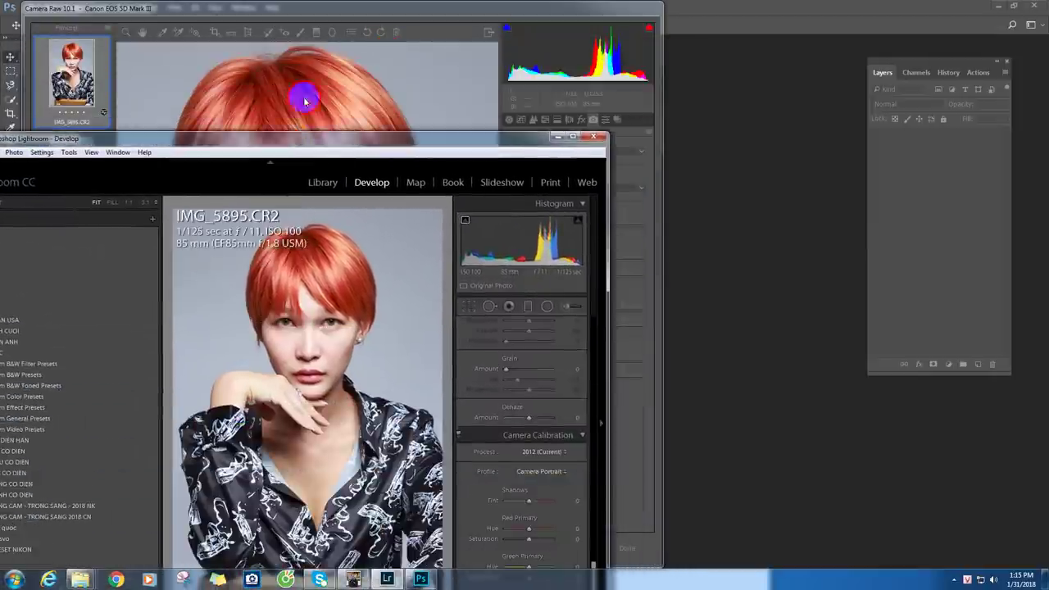
mouse_move(297, 322)
mouse_down()
mouse_move(303, 93)
mouse_move(722, 47)
mouse_up()
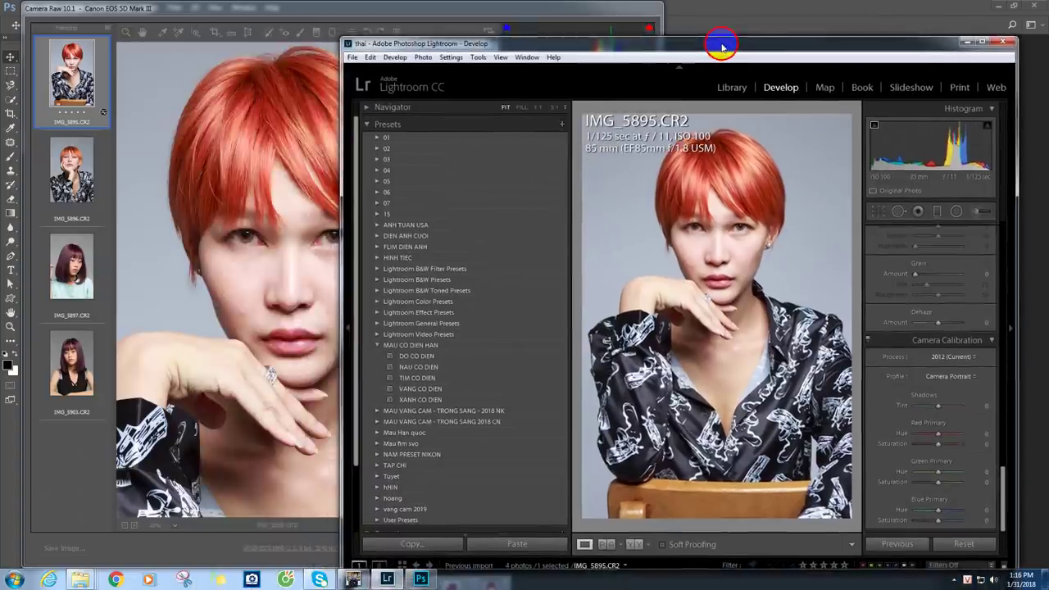
drag(722, 47, 744, 37)
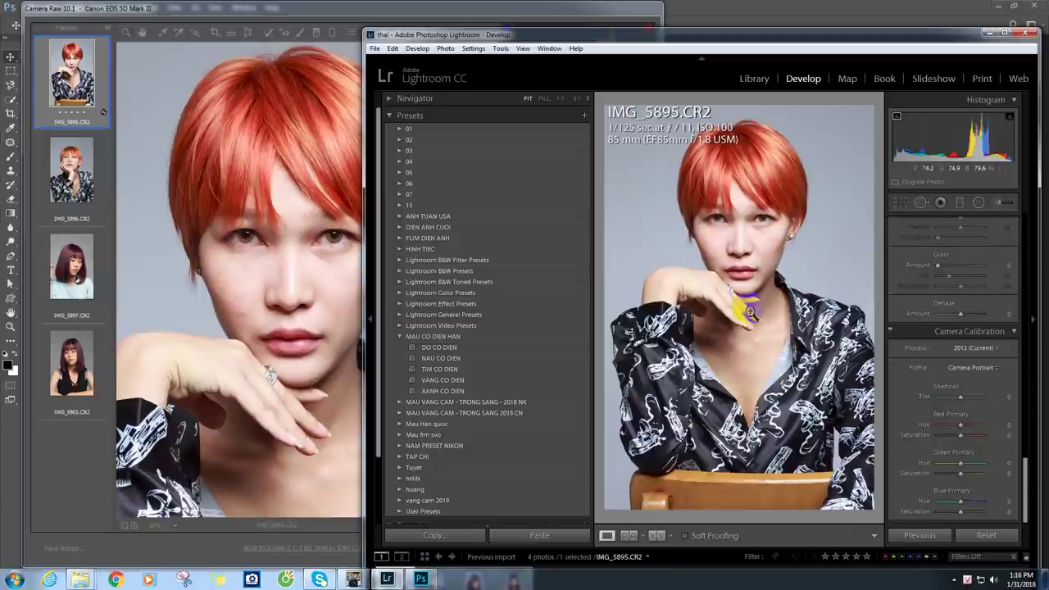
click(278, 200)
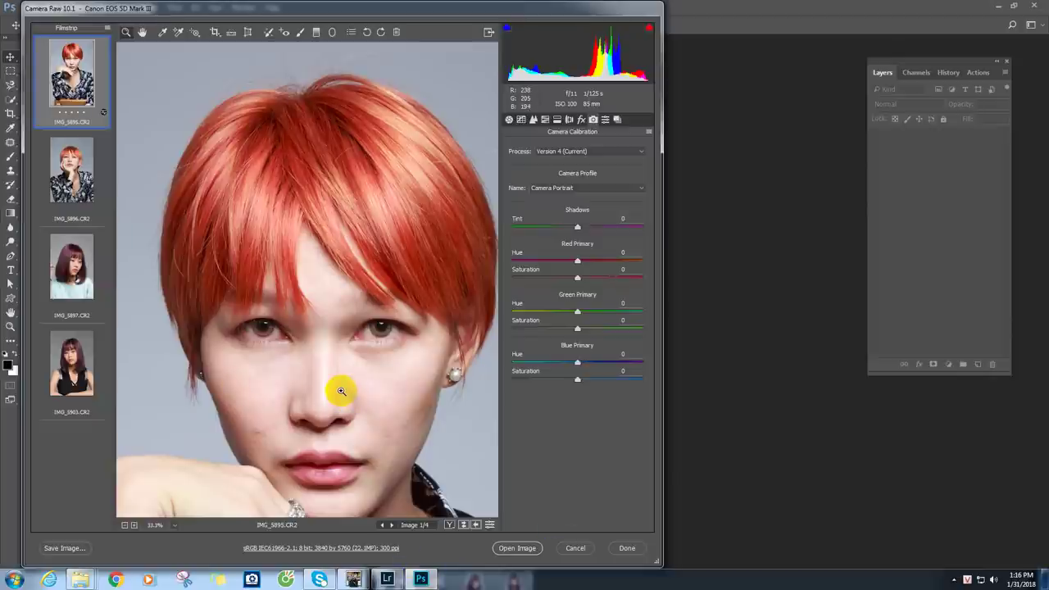
Step: Pan Camera Raw onto the face, hide Lightroom's preset panel, and check 1:1 skin detail on the lips
drag(354, 341, 346, 293)
click(388, 579)
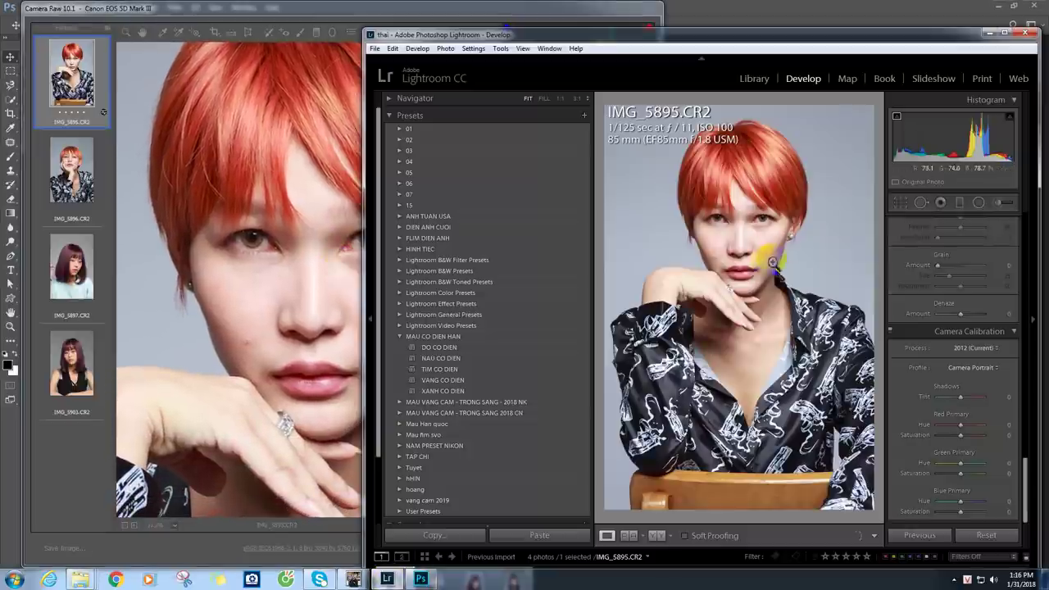
click(371, 317)
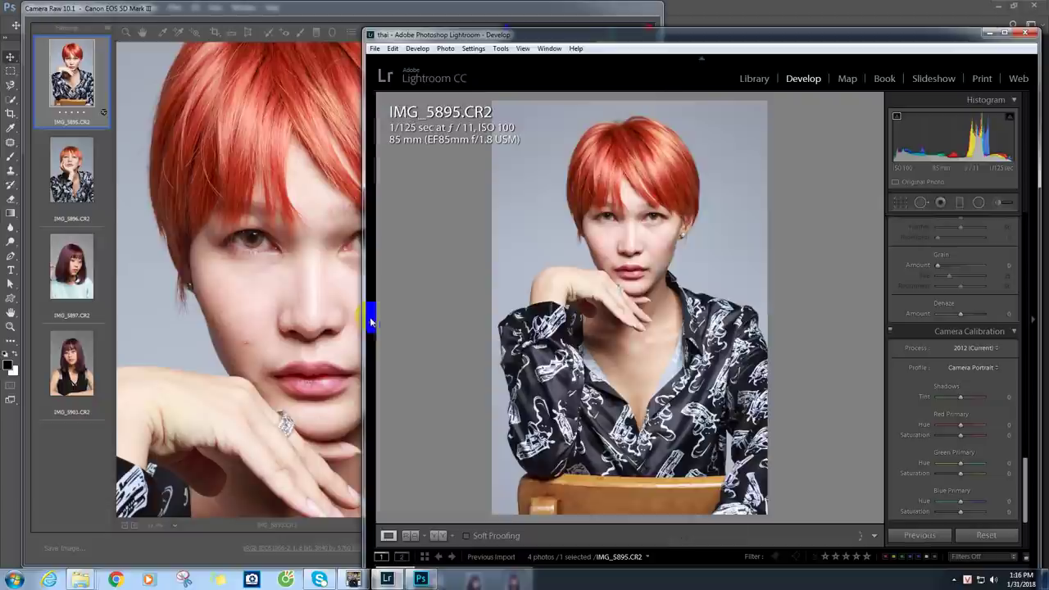
click(646, 257)
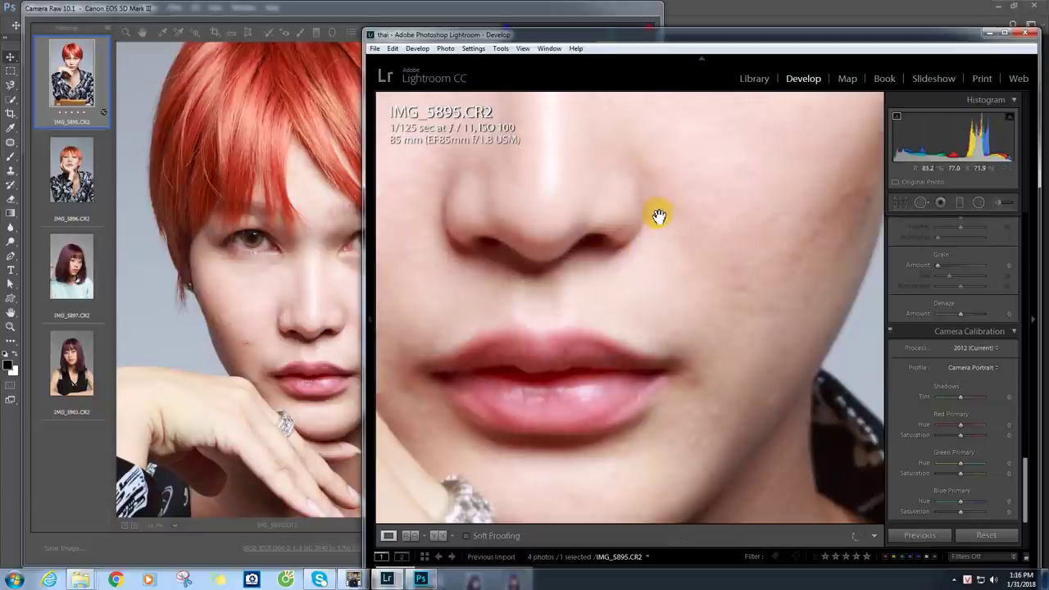
click(592, 259)
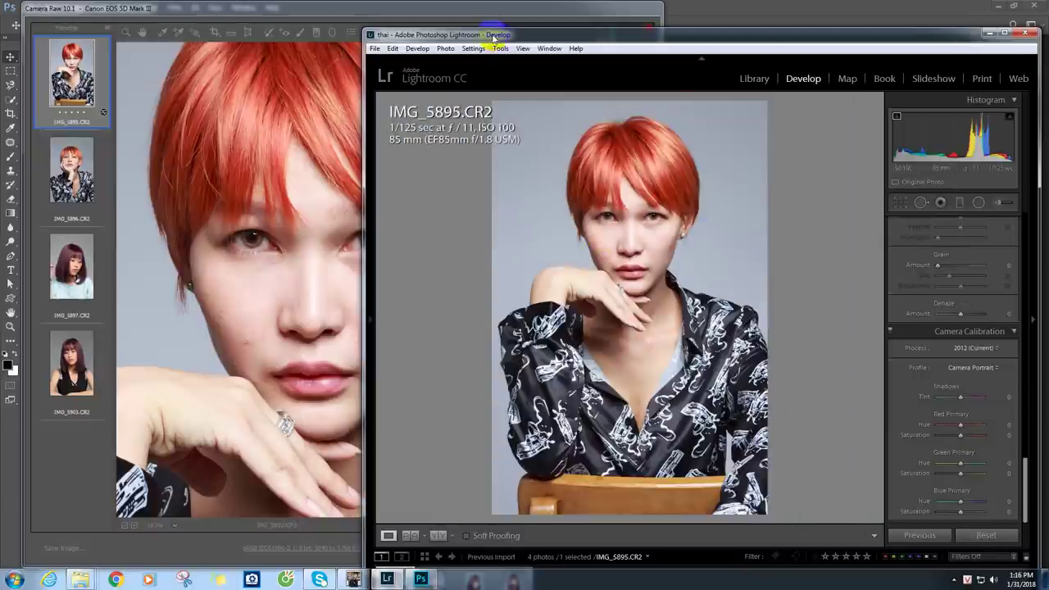
drag(496, 37, 509, 31)
Step: Set Lightroom's view to Fill, recheck 1:1 skin detail around nose and lips, then bring Camera Raw forward
click(397, 279)
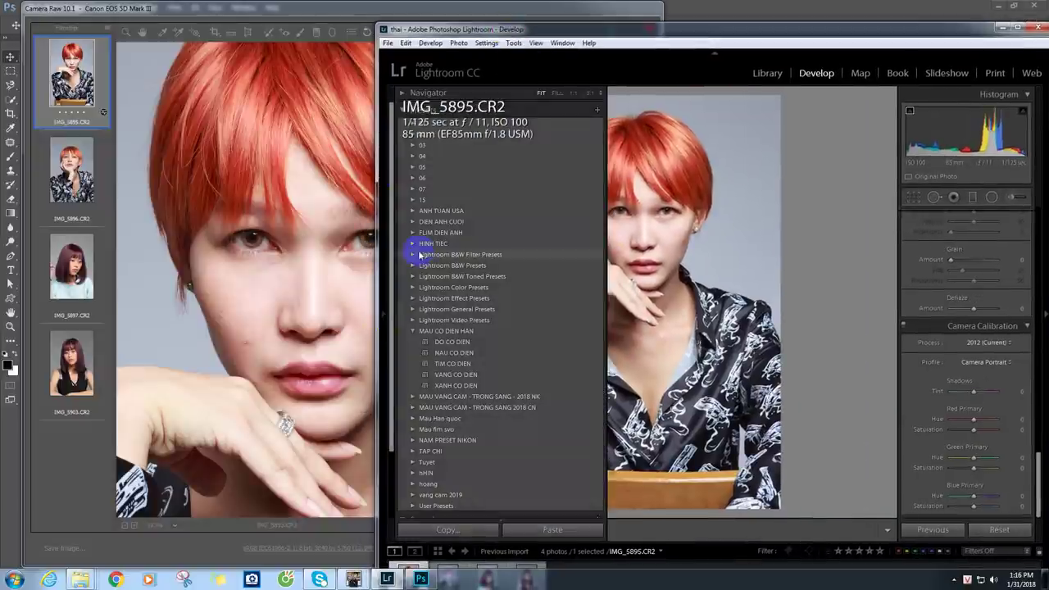
click(558, 93)
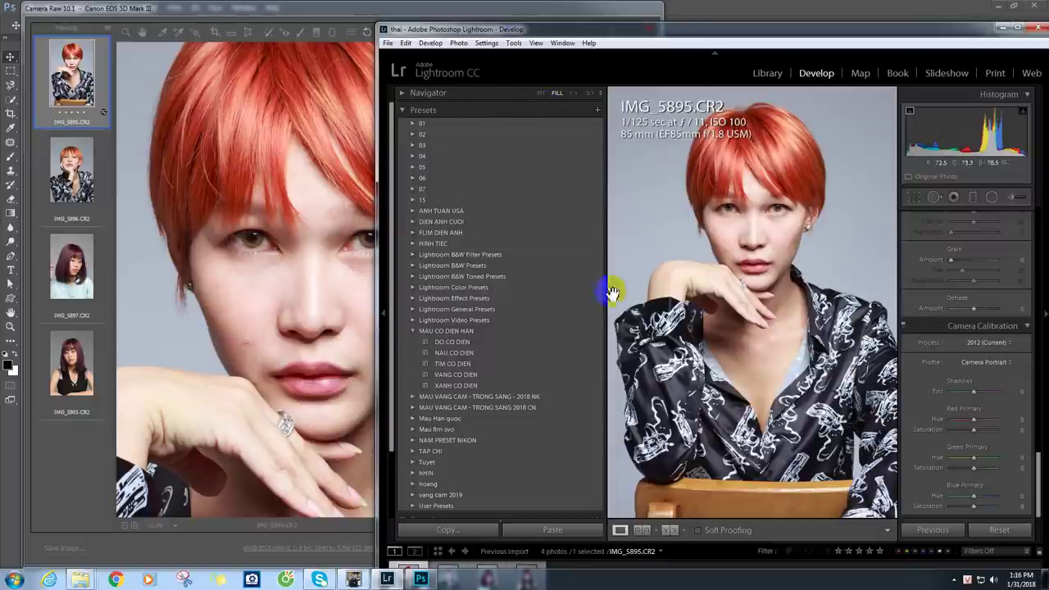
click(382, 314)
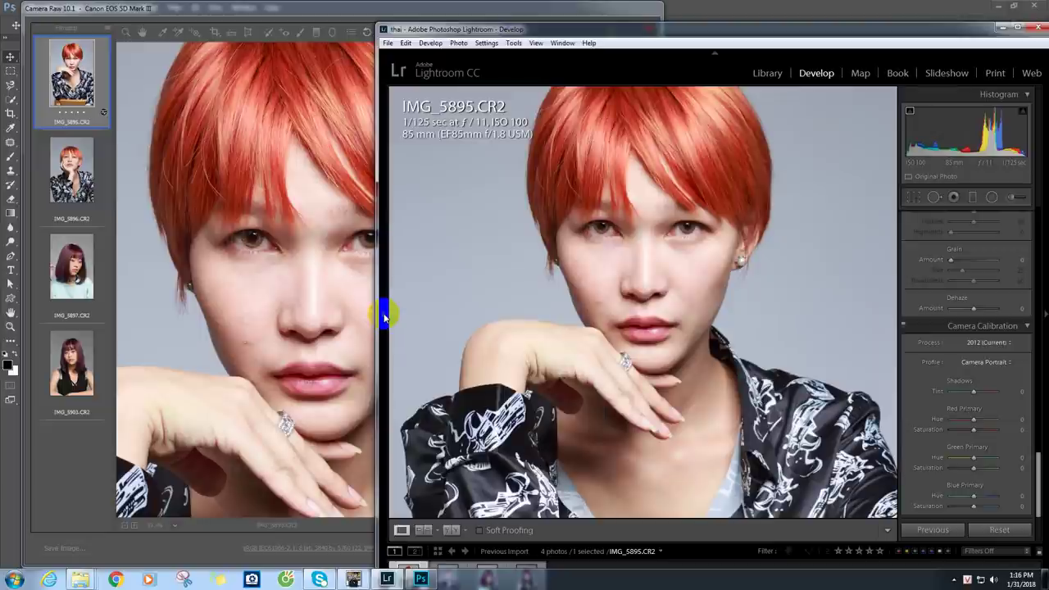
click(685, 247)
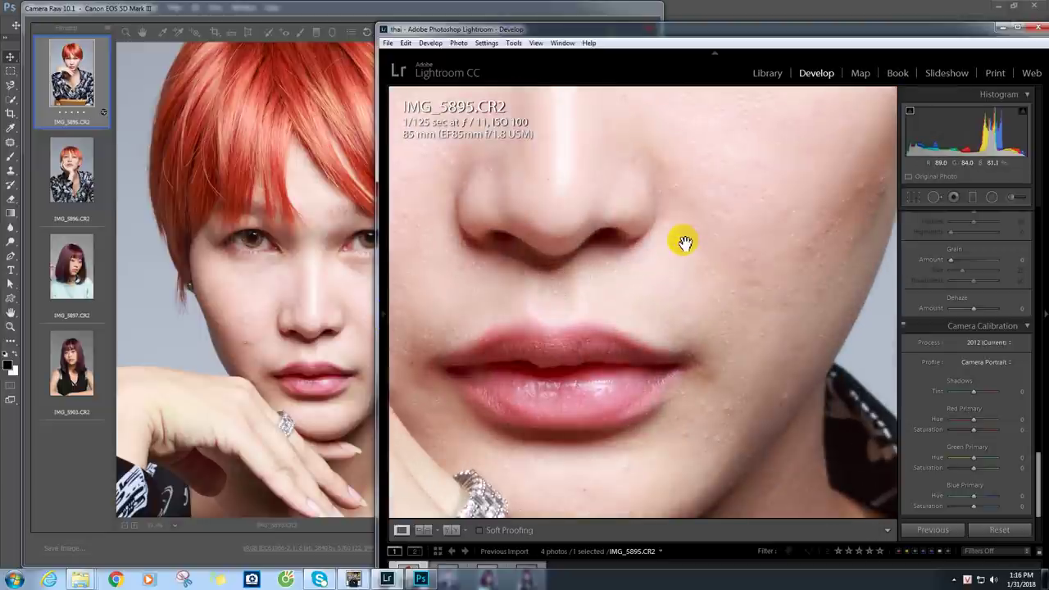
click(686, 242)
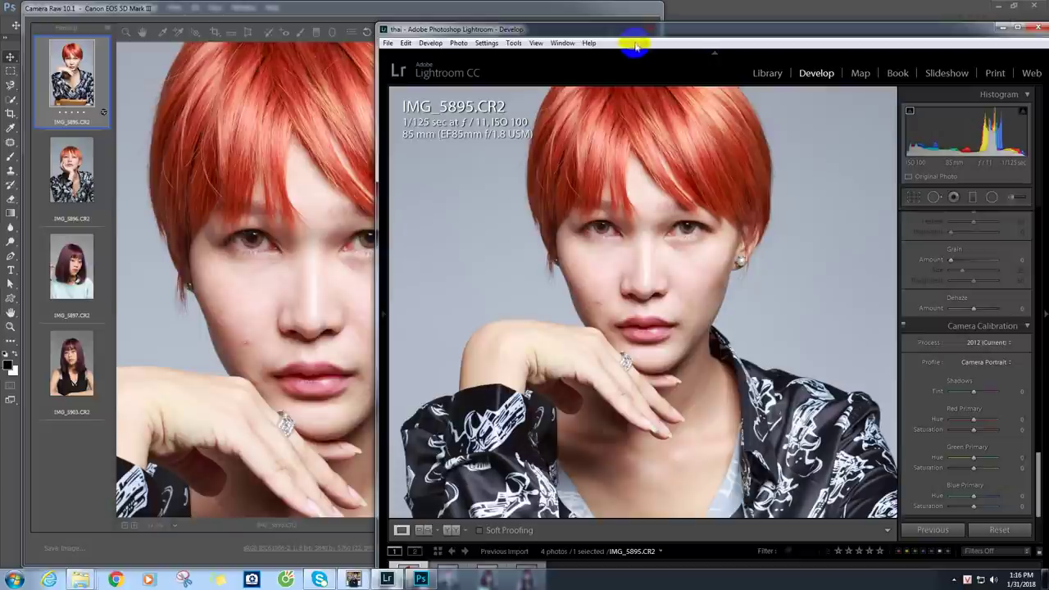
drag(631, 36, 665, 29)
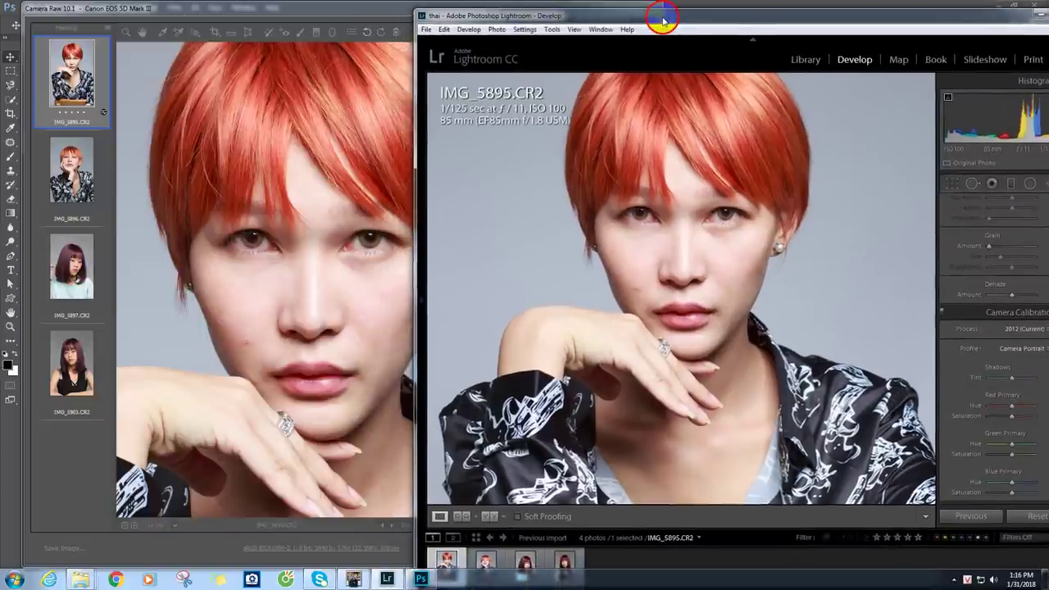
click(333, 21)
drag(342, 14, 308, 16)
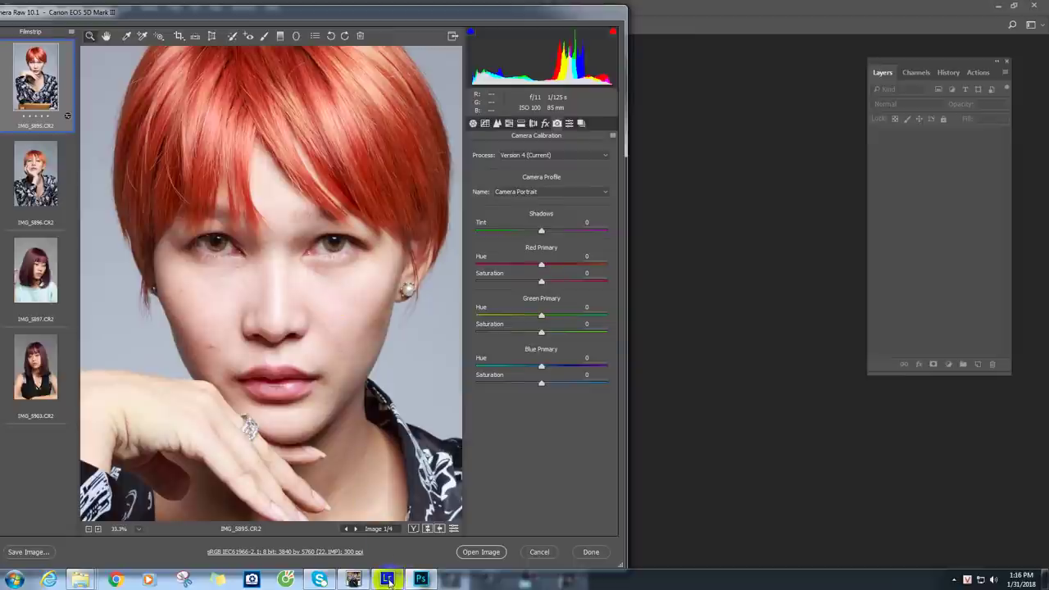
Step: Place Lightroom beside Camera Raw and scroll through its right-hand Develop panel
click(388, 580)
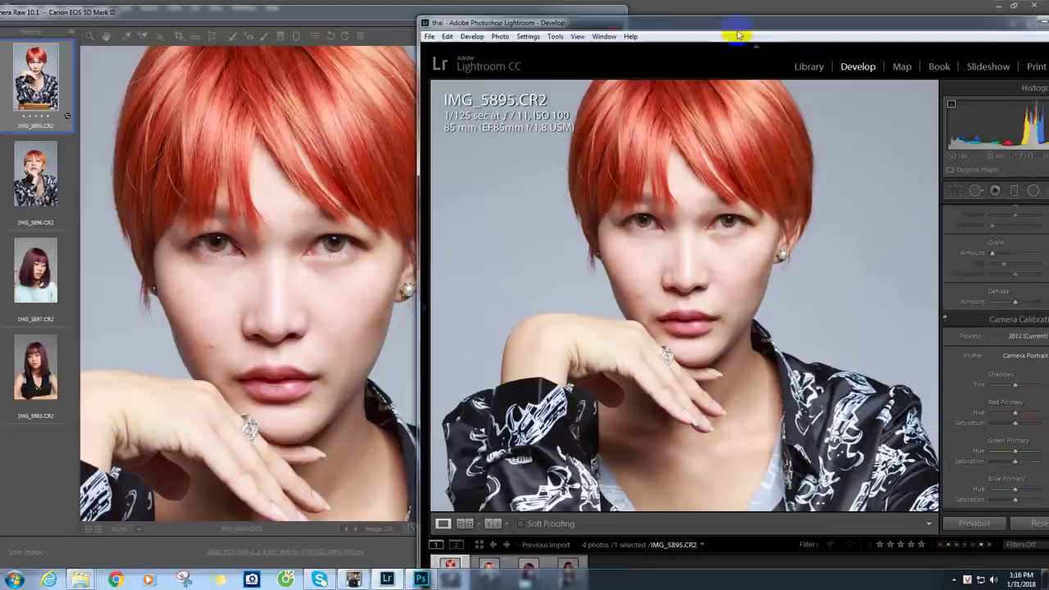
drag(738, 31, 712, 32)
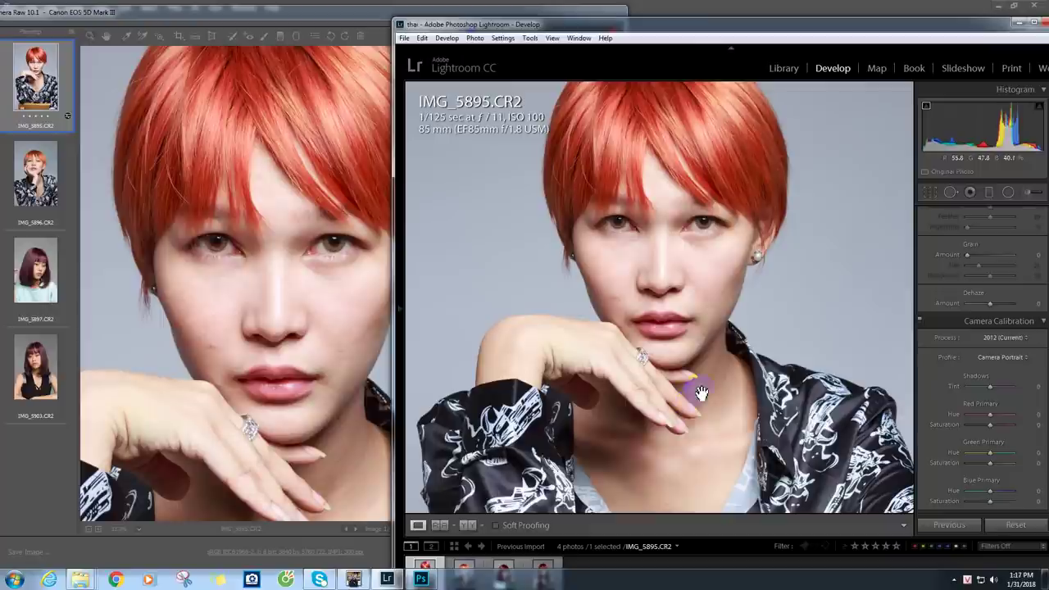
drag(737, 31, 663, 22)
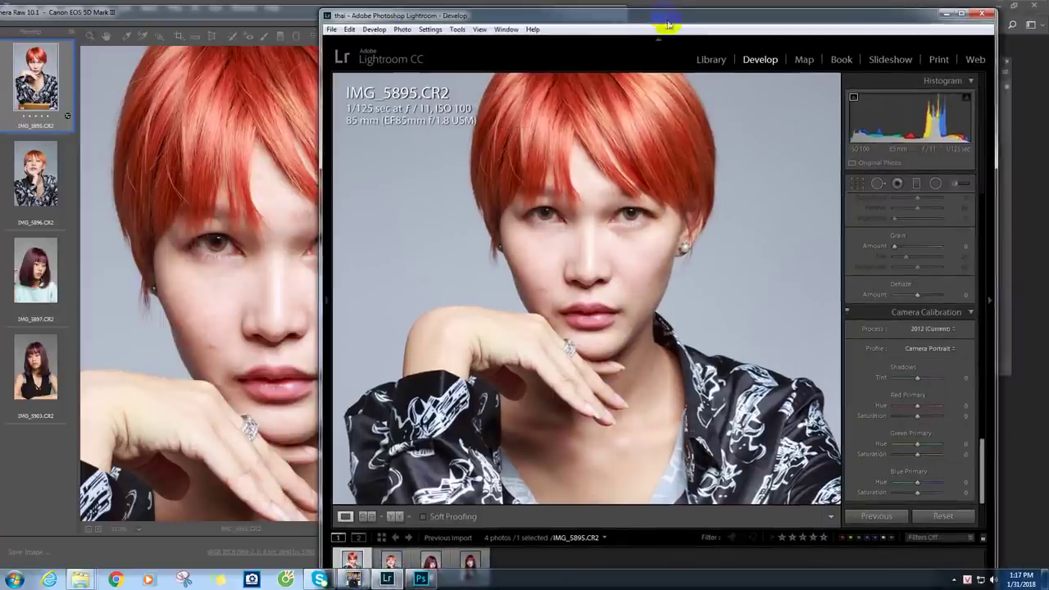
drag(984, 492, 993, 218)
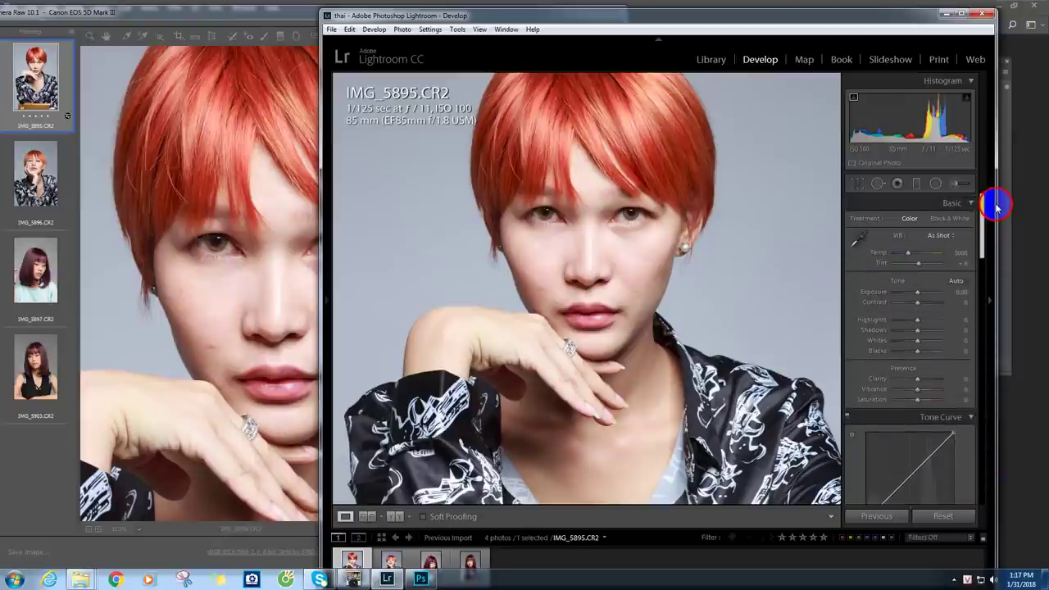
drag(996, 210, 986, 460)
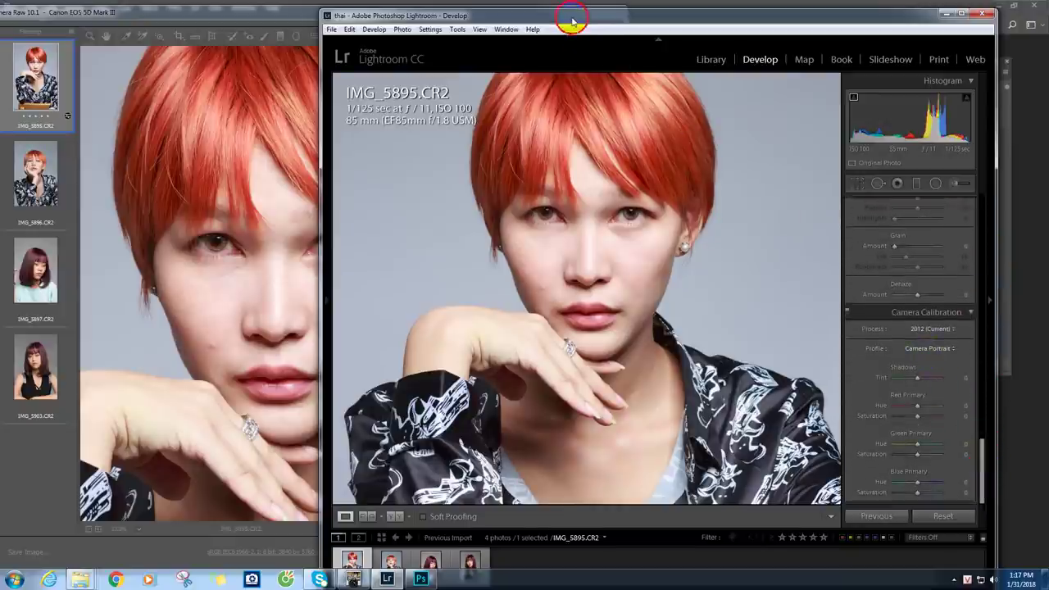
Step: Show Camera Raw's Basic panel for IMG_5895: As Shot white balance, Temperature 5000, Tint +6
drag(573, 22, 732, 18)
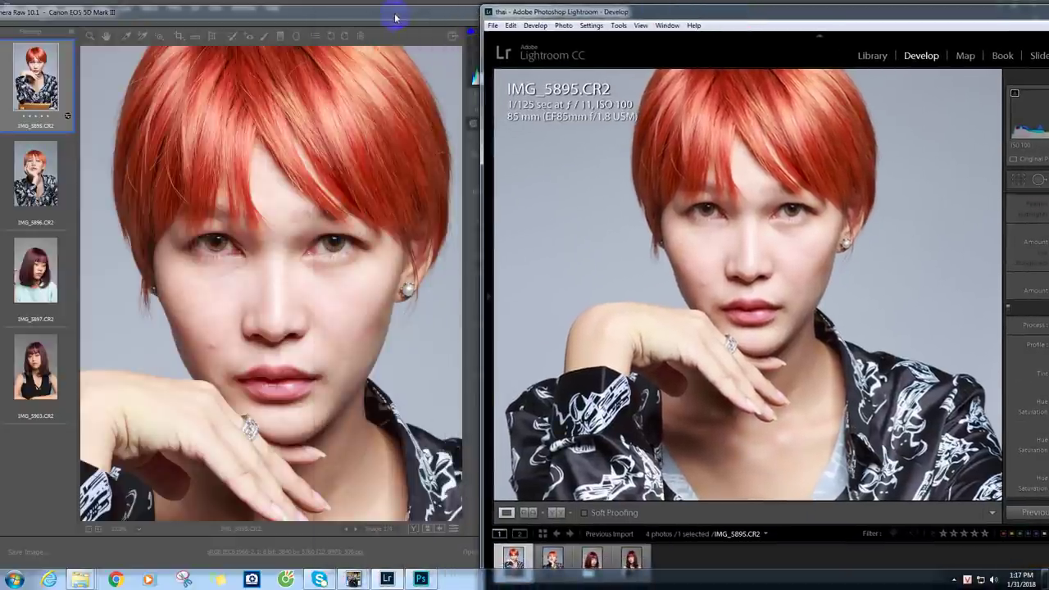
click(395, 18)
click(474, 124)
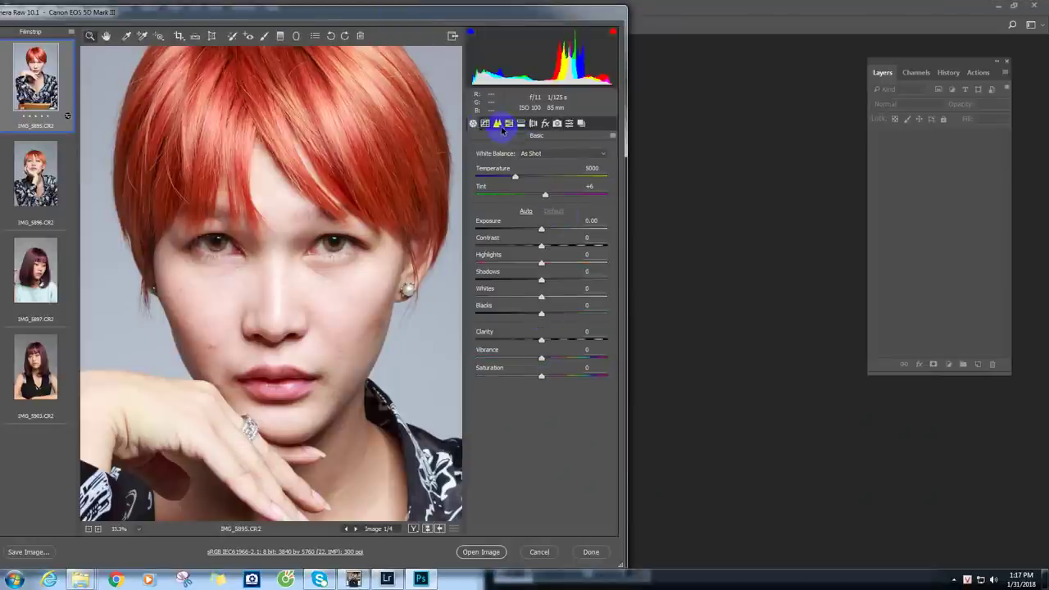
Step: View Camera Raw's Detail settings (sharpening Amount 25, Radius 1.0), then return to Lightroom
click(496, 124)
click(508, 124)
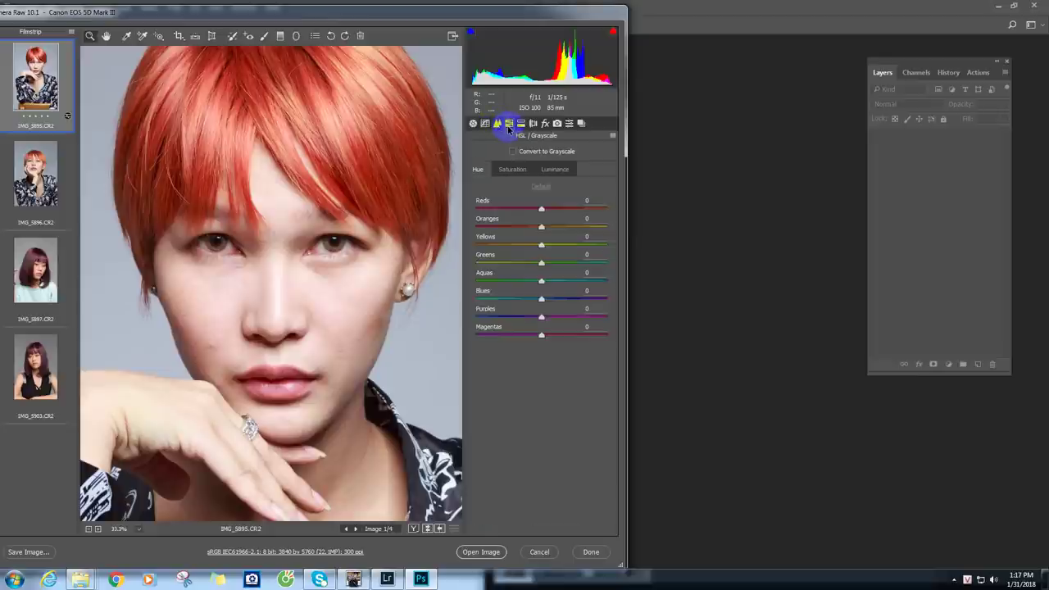
click(521, 124)
click(533, 123)
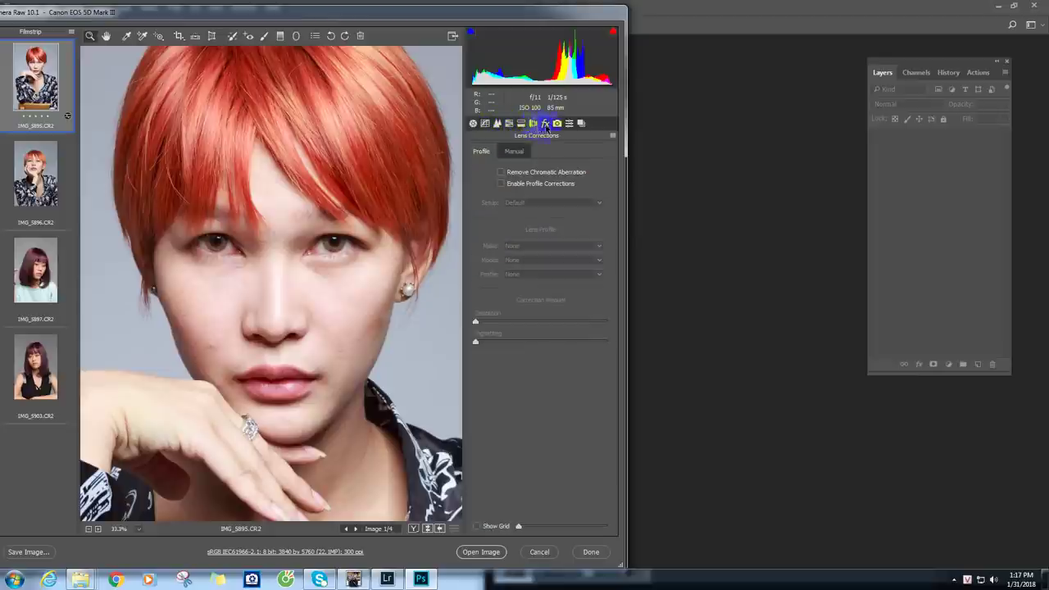
click(498, 124)
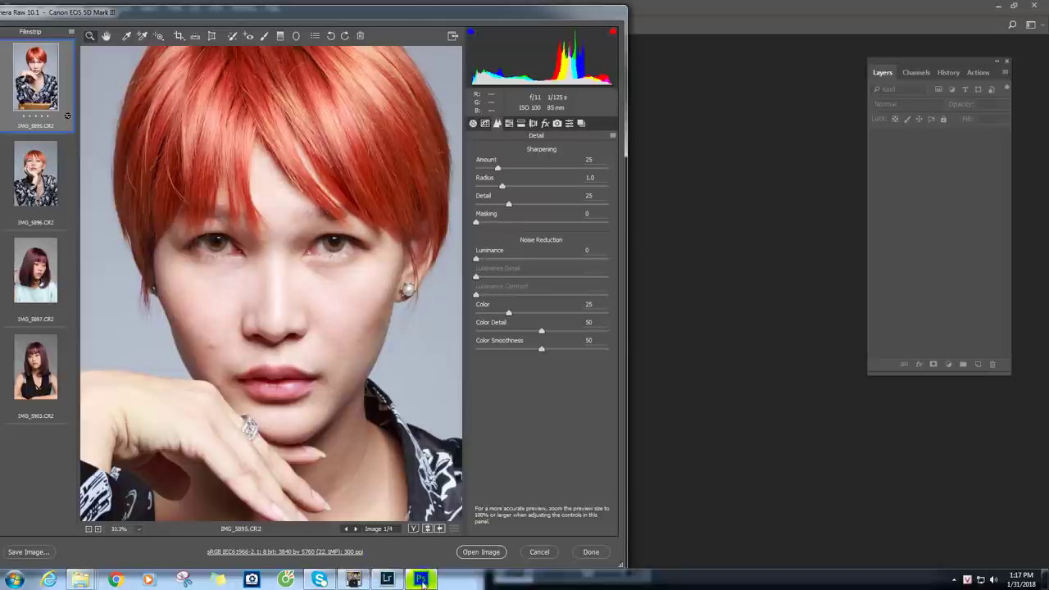
click(387, 580)
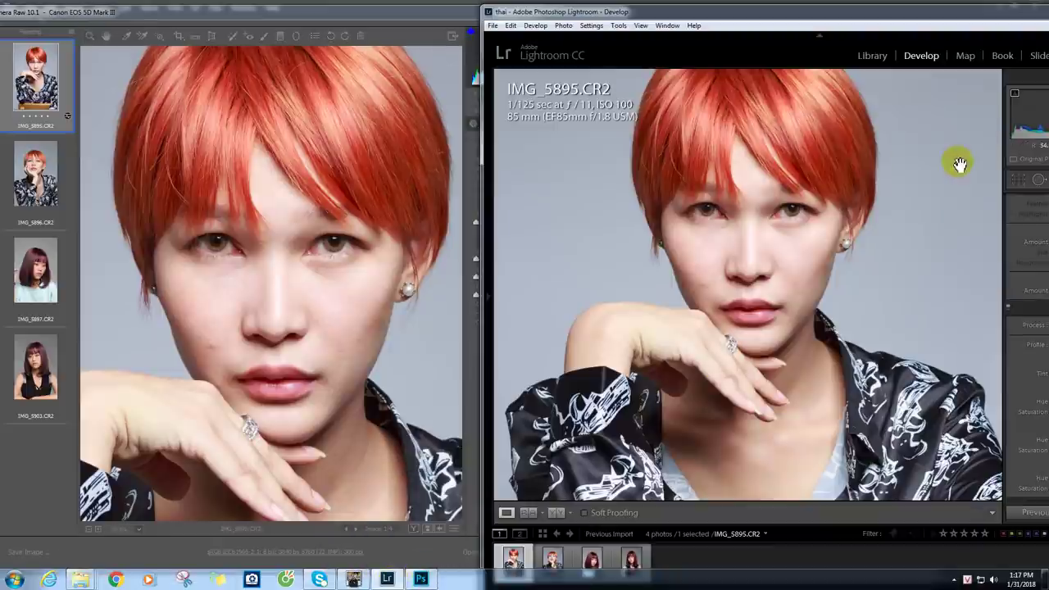
Step: Arrange the Lightroom and Camera Raw windows side by side
drag(843, 12, 707, 8)
drag(1008, 445, 1012, 340)
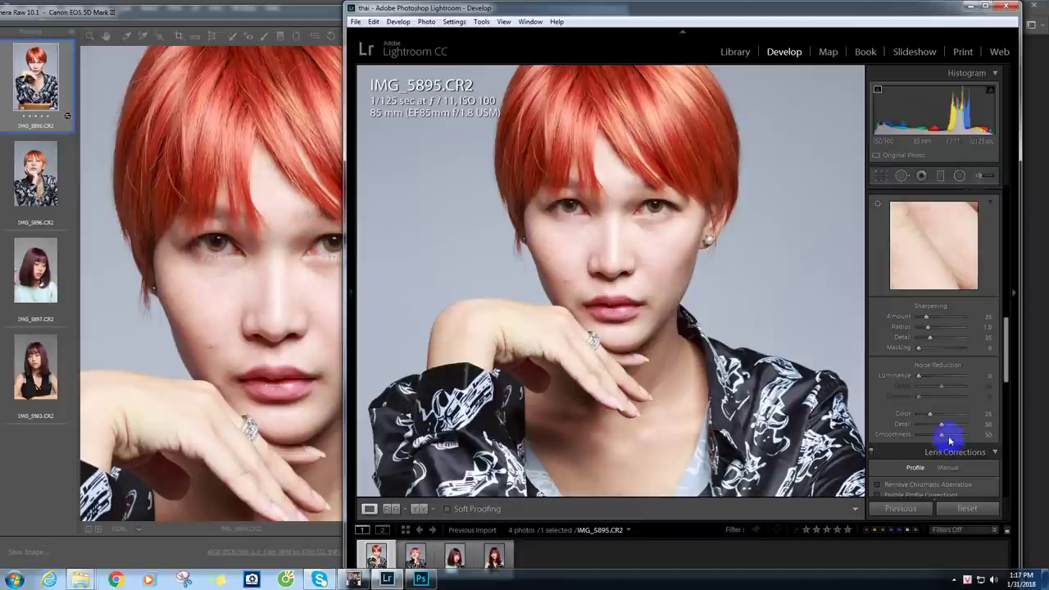
mouse_move(511, 10)
mouse_down()
mouse_move(767, 21)
mouse_move(587, 31)
mouse_up()
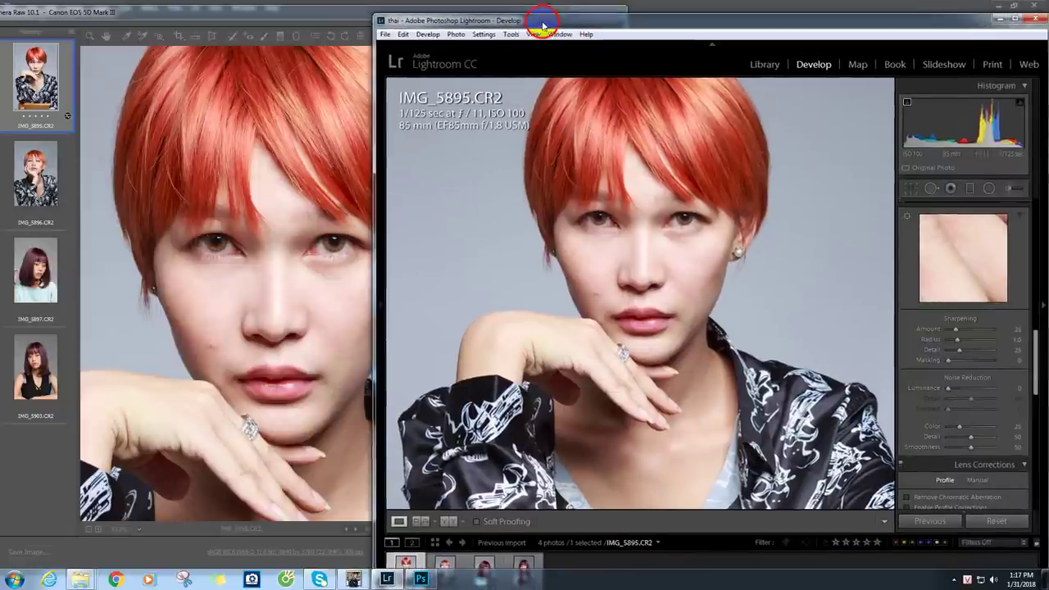
drag(587, 30, 527, 16)
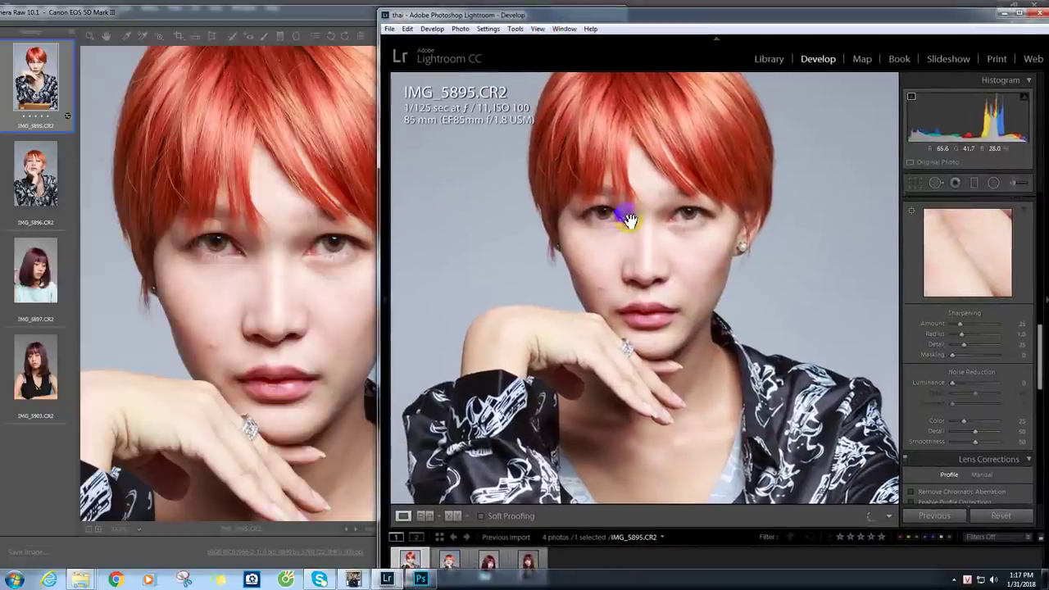
click(174, 18)
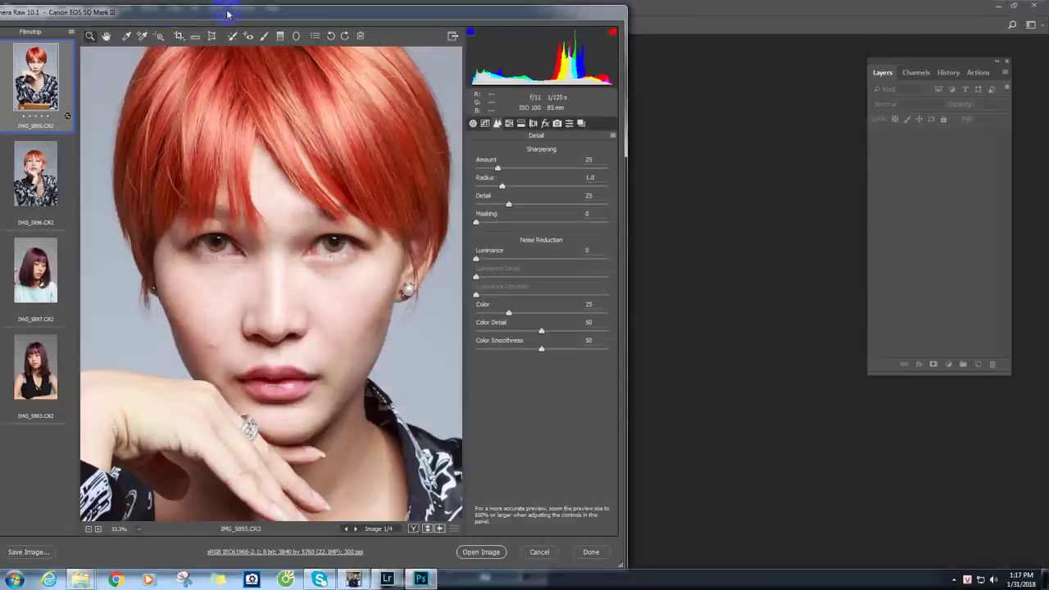
drag(247, 14, 173, 10)
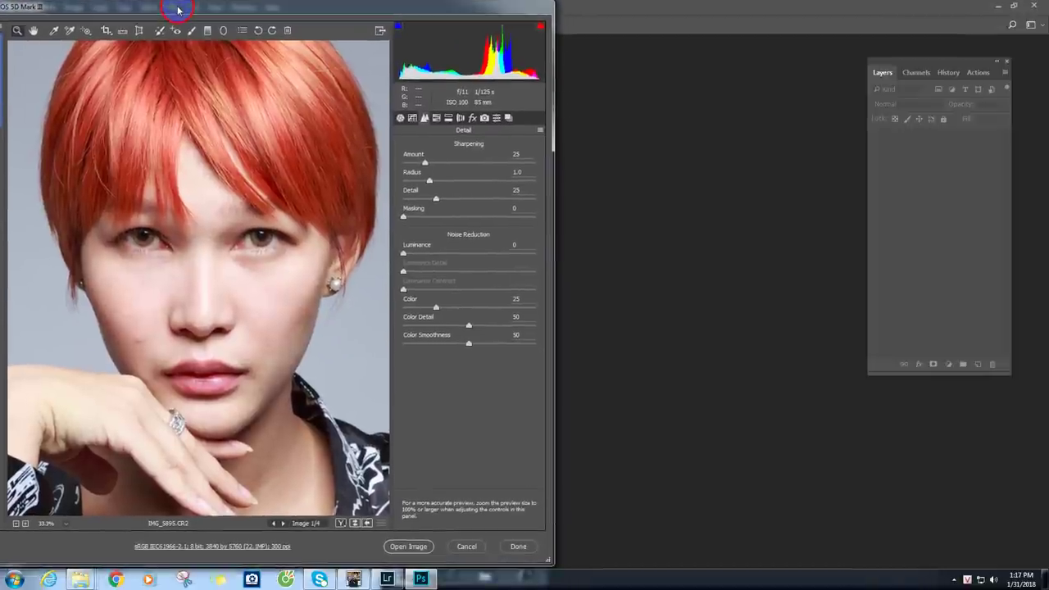
mouse_move(387, 579)
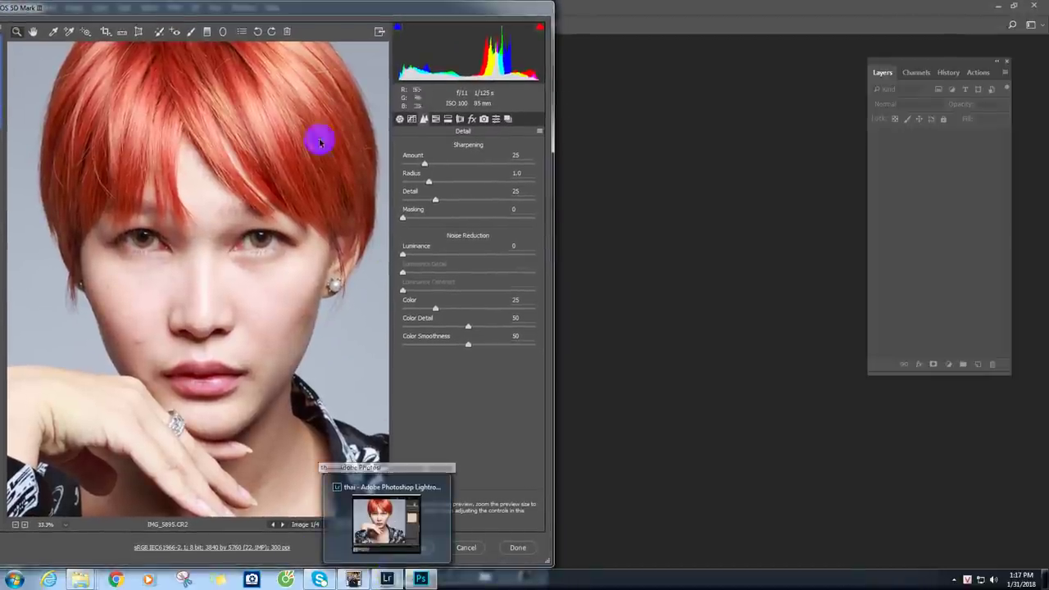
mouse_move(421, 580)
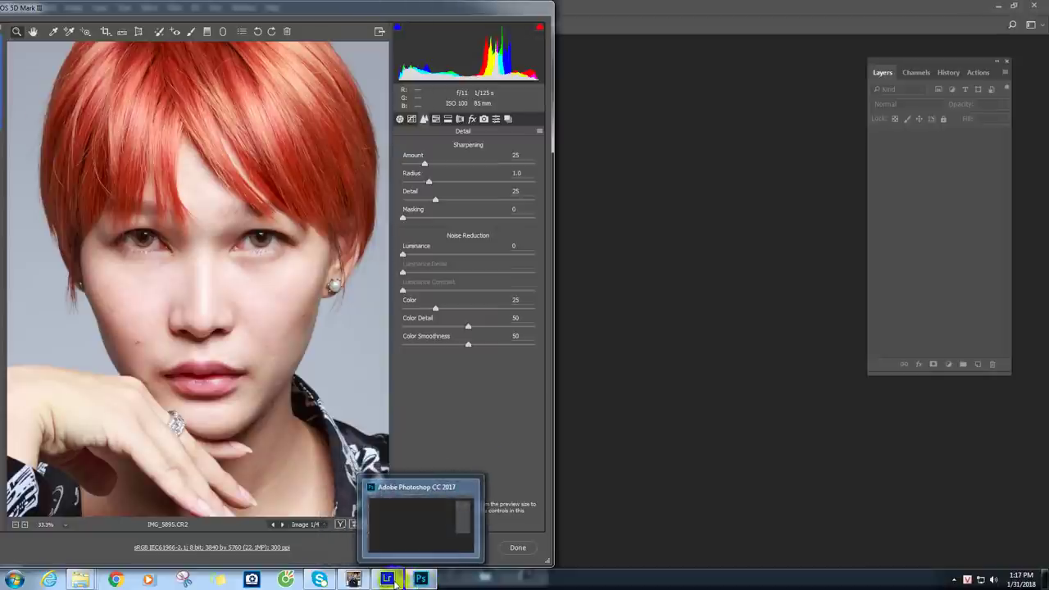
Step: Pan the Lightroom preview to show the chin and chest
click(390, 580)
drag(680, 237, 646, 256)
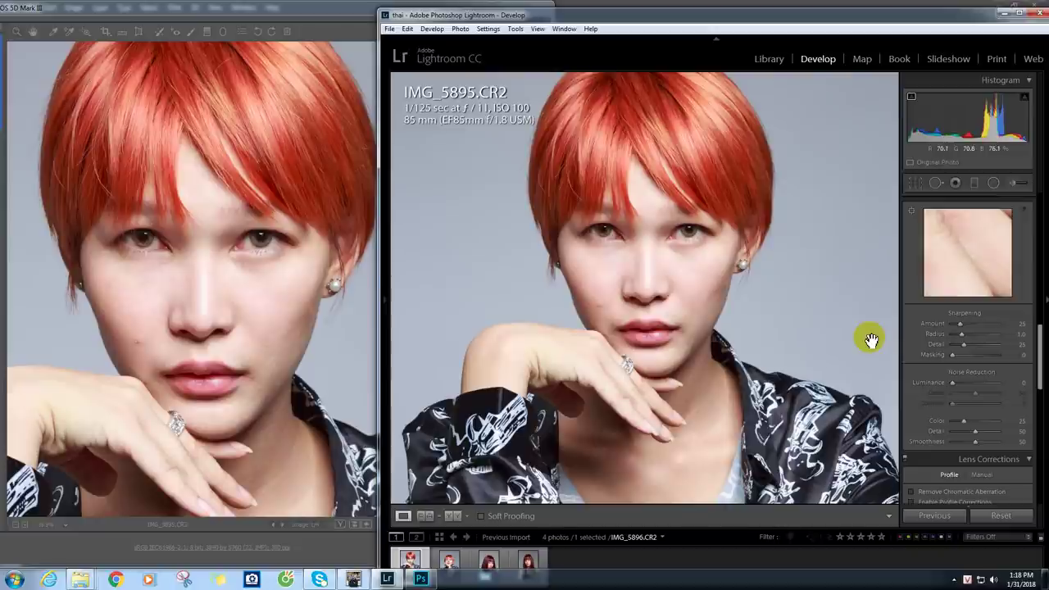
click(956, 326)
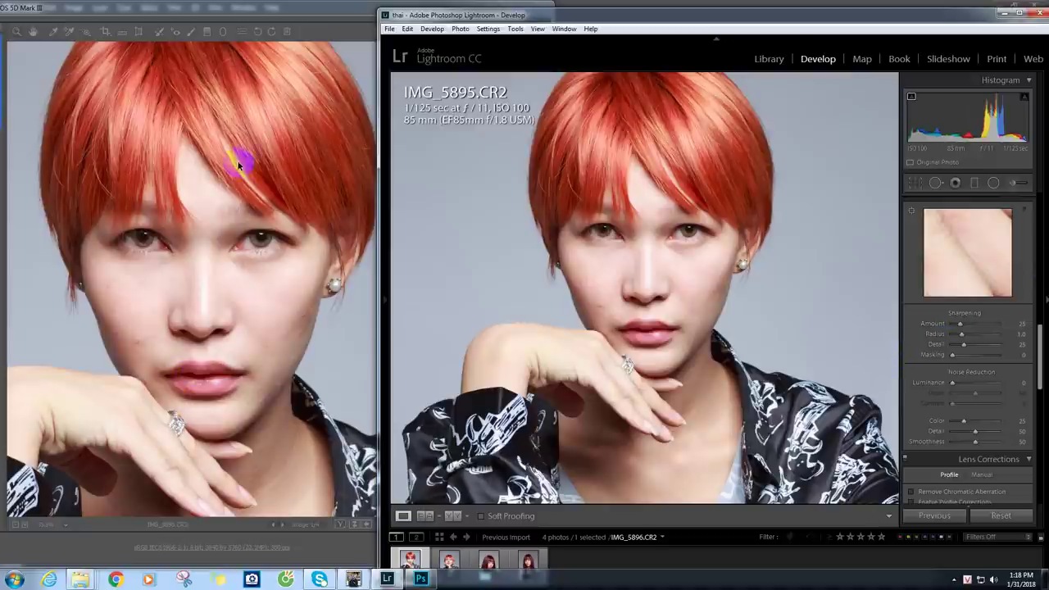
click(206, 318)
click(675, 236)
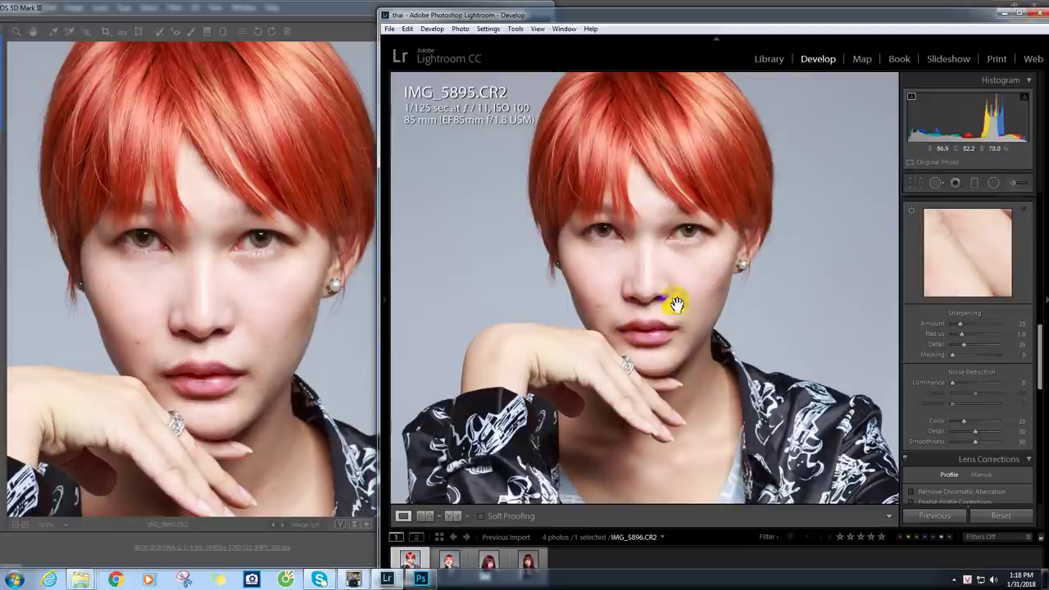
mouse_move(651, 216)
mouse_down()
mouse_move(639, 228)
mouse_move(633, 211)
mouse_up()
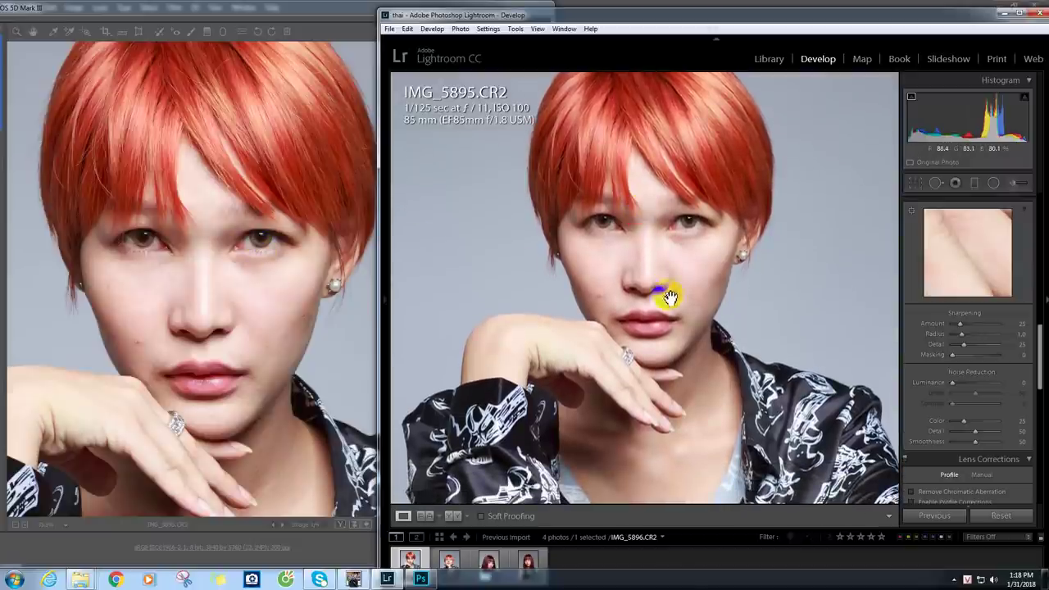
drag(664, 285, 684, 207)
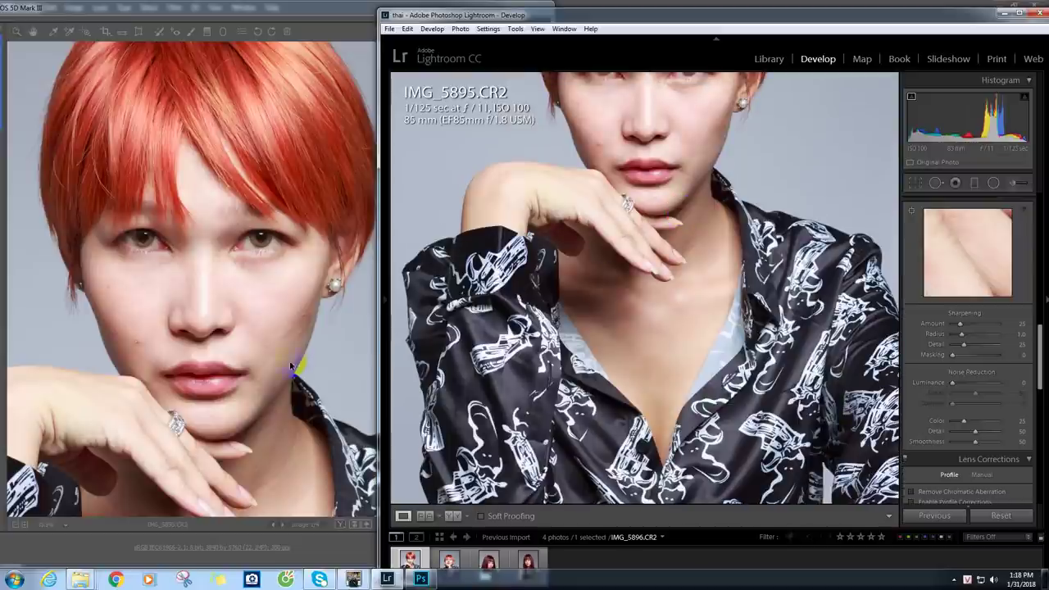
Step: Zoom Camera Raw in on the chest skin, then back out to frame the face
click(300, 375)
click(281, 309)
click(256, 296)
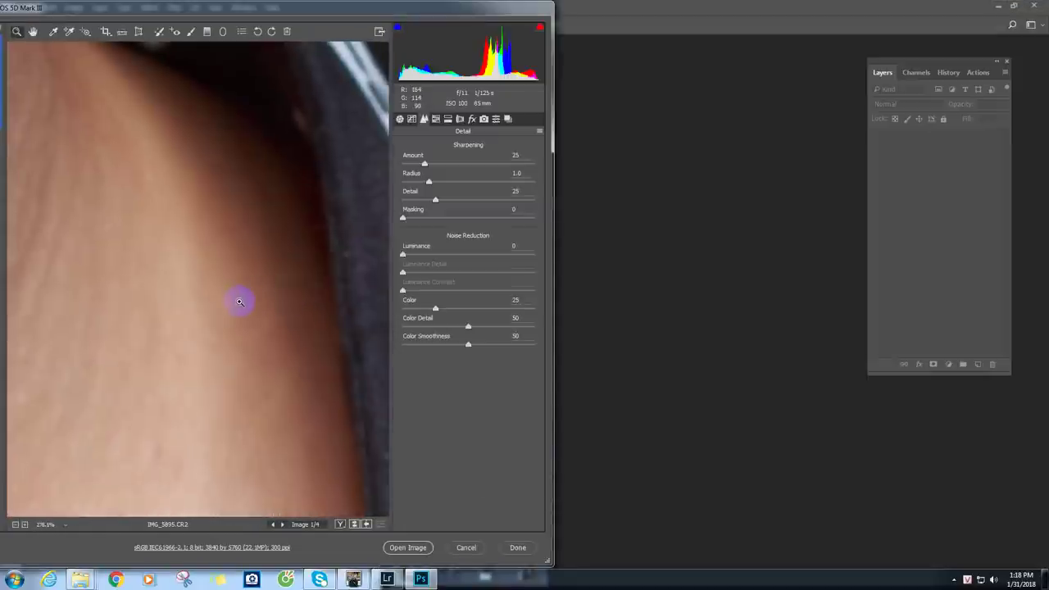
alt+click(236, 308)
alt+click(210, 305)
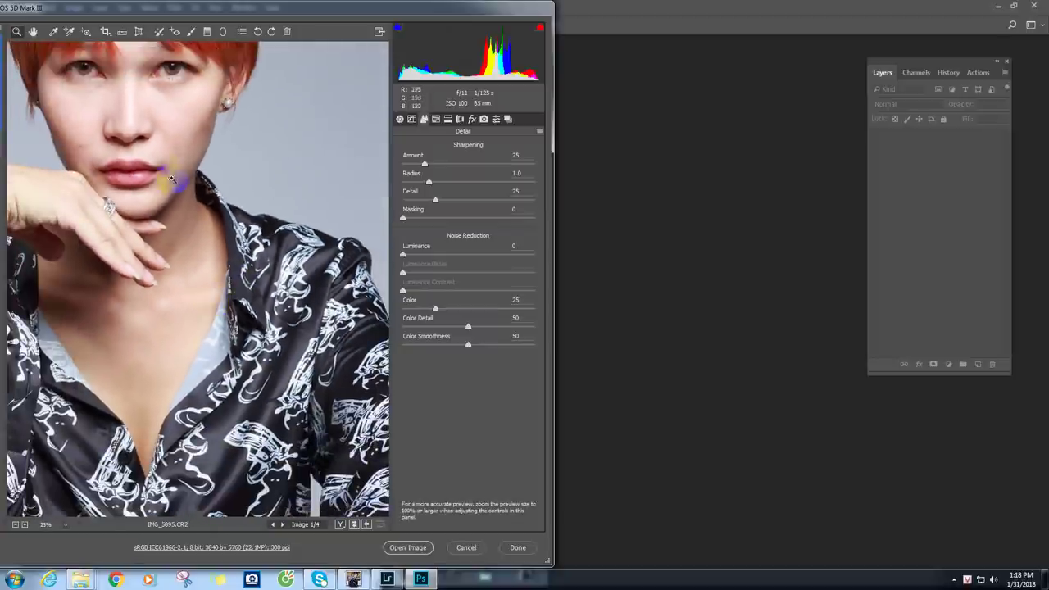
drag(144, 141, 234, 260)
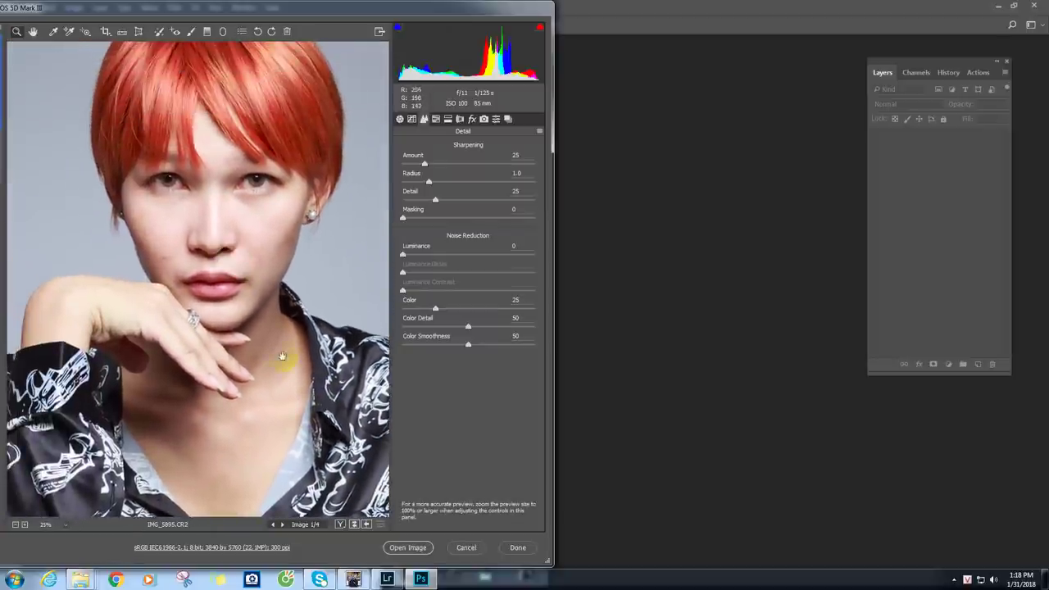
Step: Pan Lightroom to the hair and face, then zoom Camera Raw toward the lips
click(390, 580)
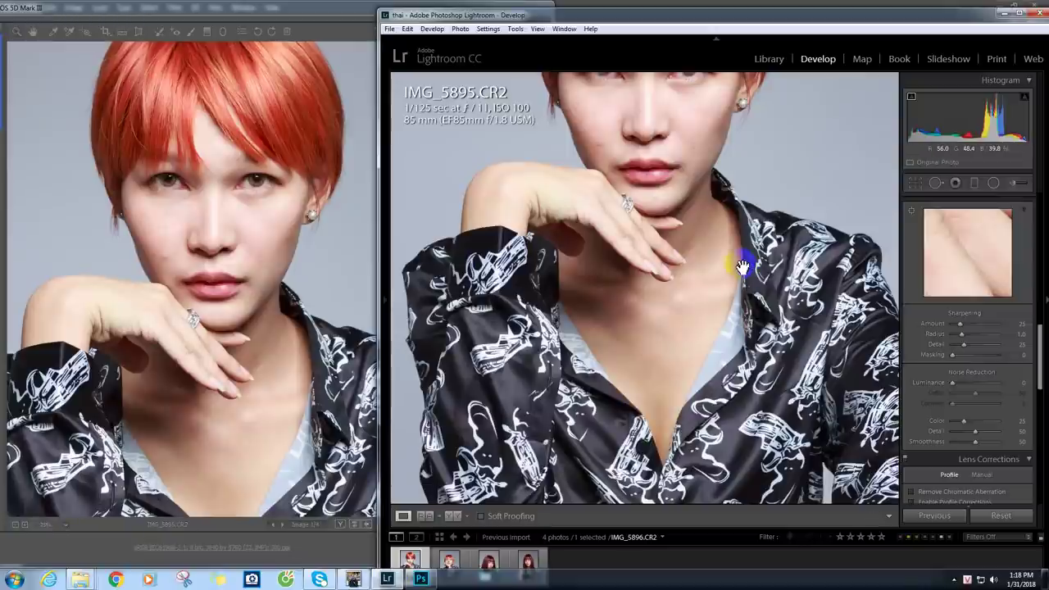
drag(694, 175, 682, 291)
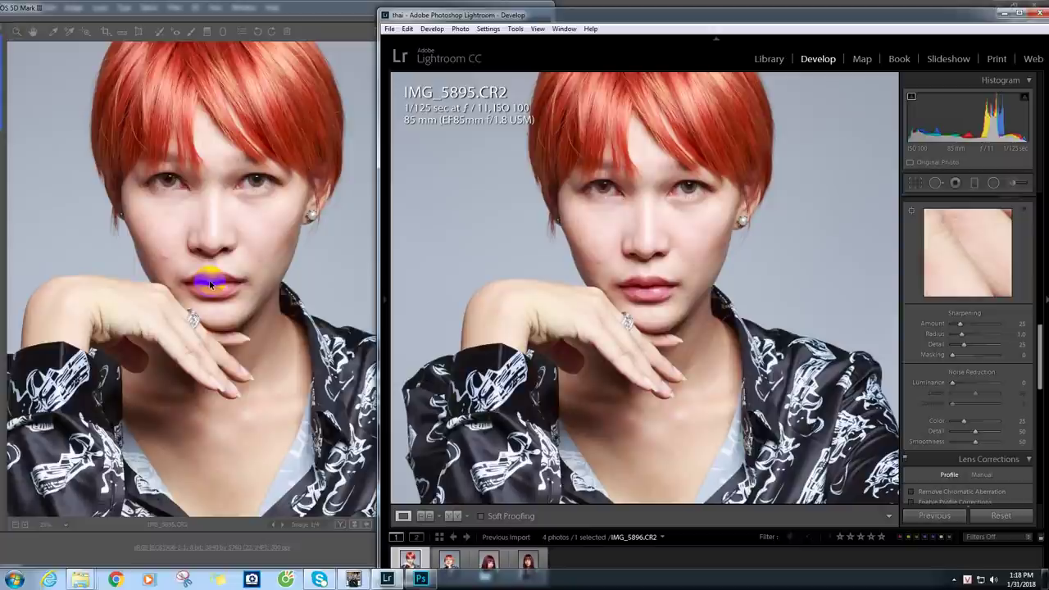
click(210, 283)
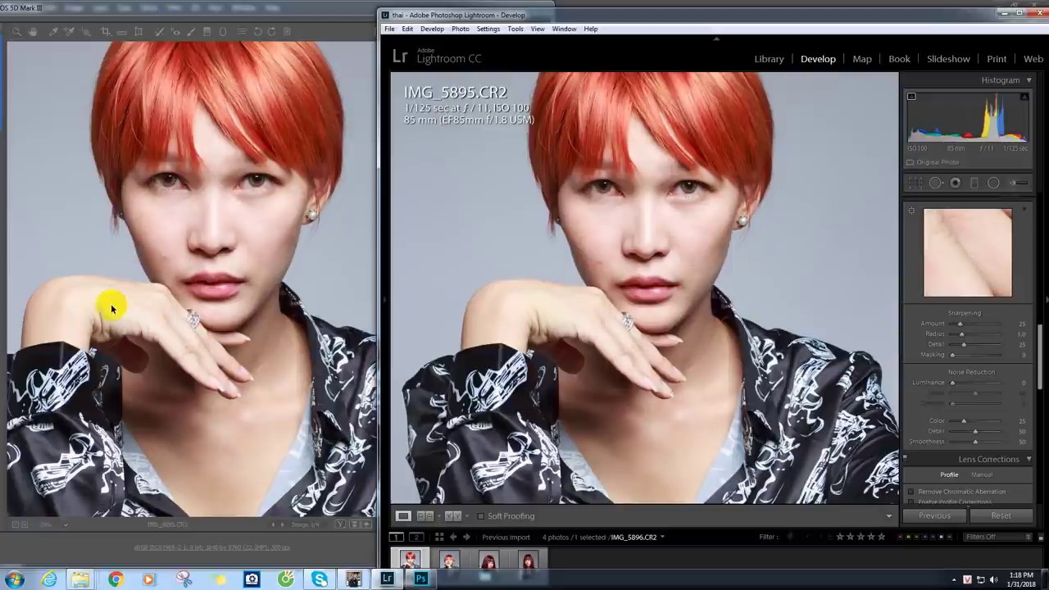
click(212, 277)
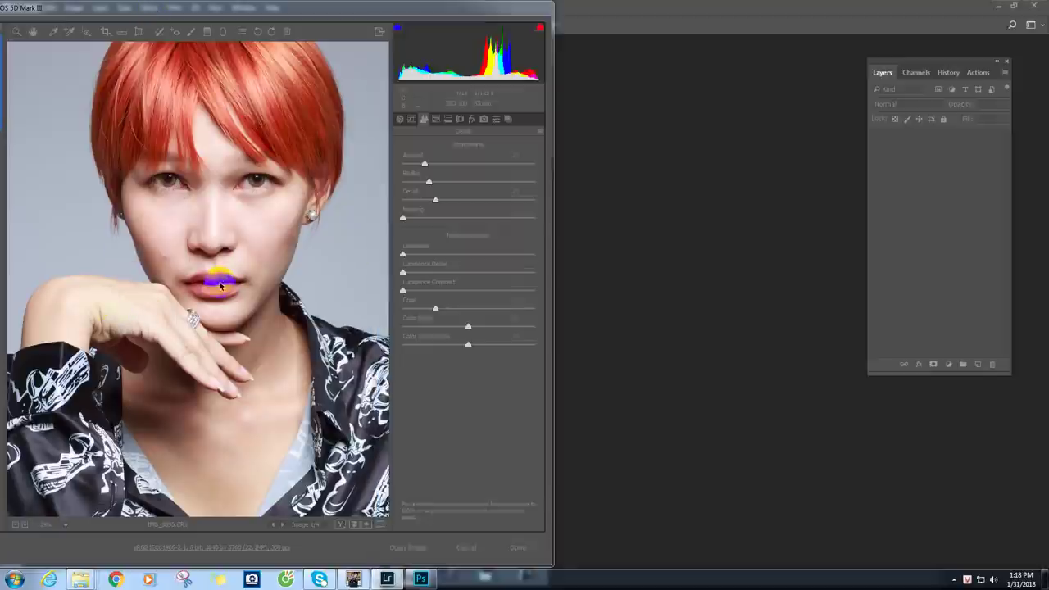
Step: Zoom both Camera Raw and Lightroom in on the lips and chin
click(166, 284)
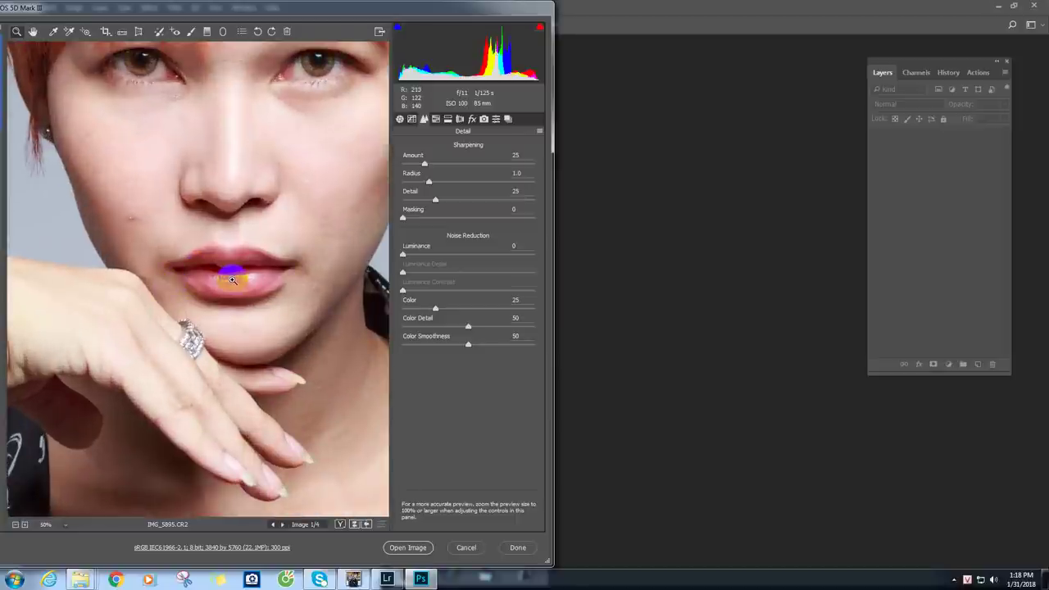
click(232, 280)
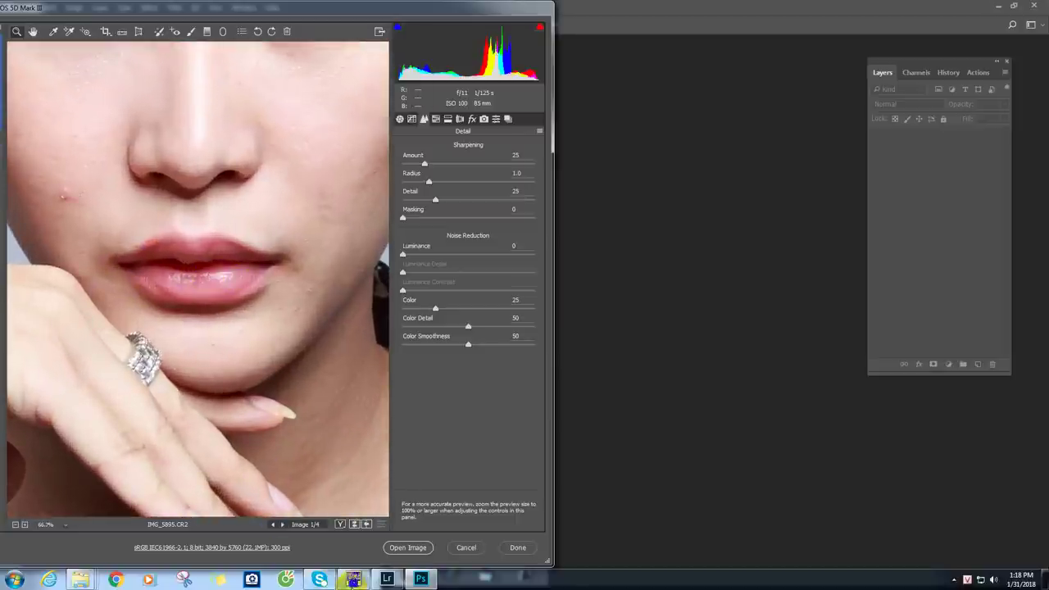
click(386, 580)
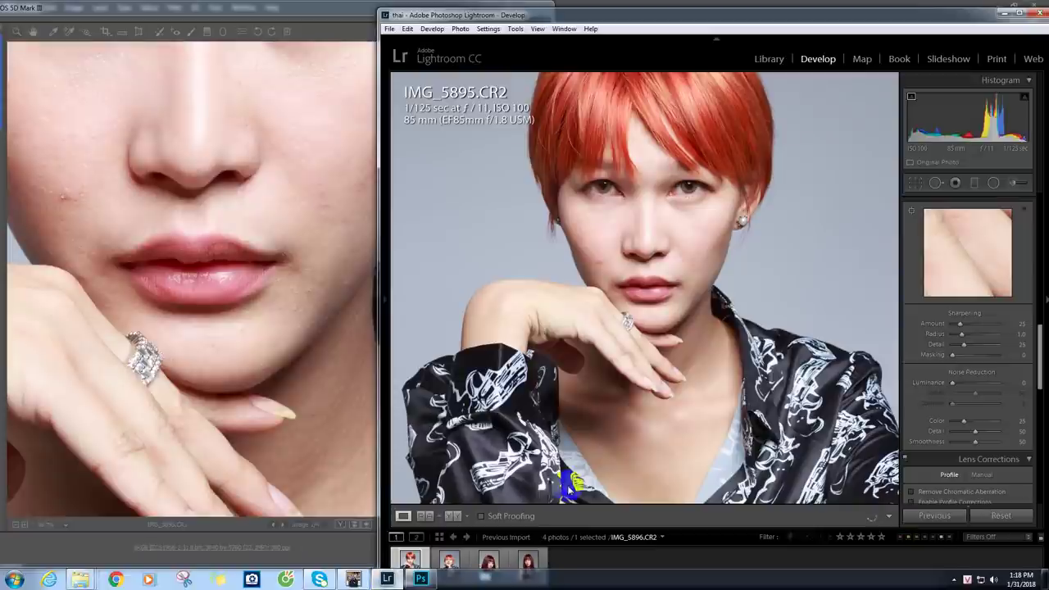
click(649, 314)
click(647, 310)
click(649, 311)
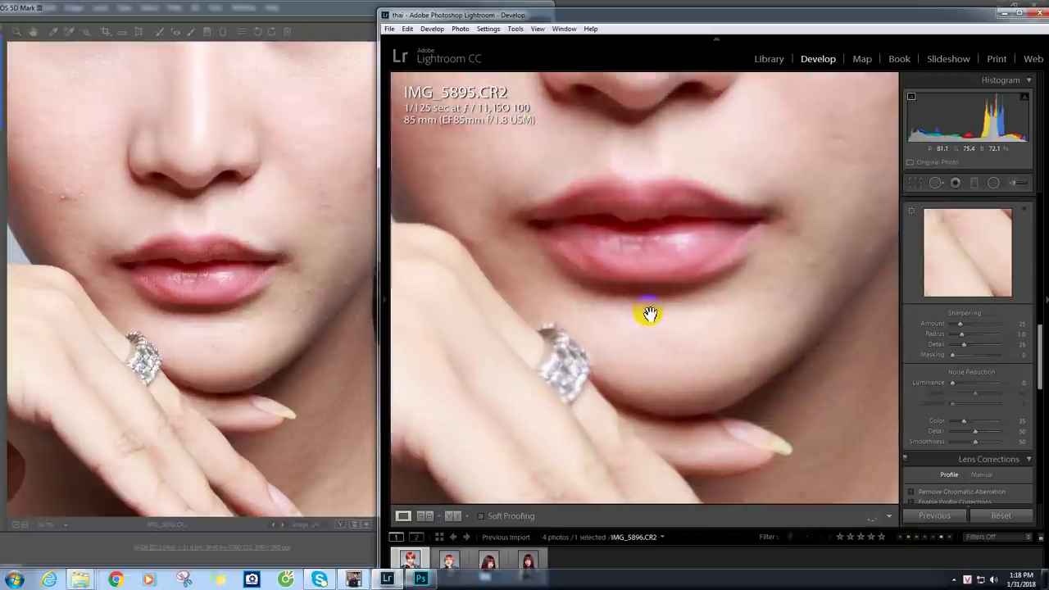
drag(662, 299, 648, 345)
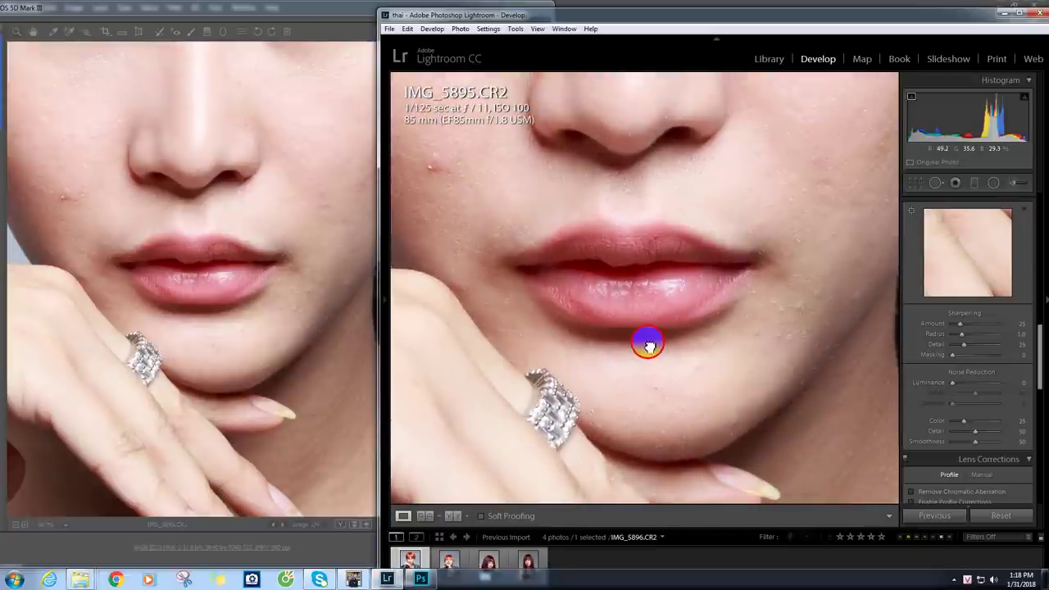
mouse_move(683, 265)
mouse_down()
mouse_move(684, 285)
mouse_move(684, 262)
mouse_up()
Step: Zoom Camera Raw out to the whole lower face and centre the lips
click(189, 261)
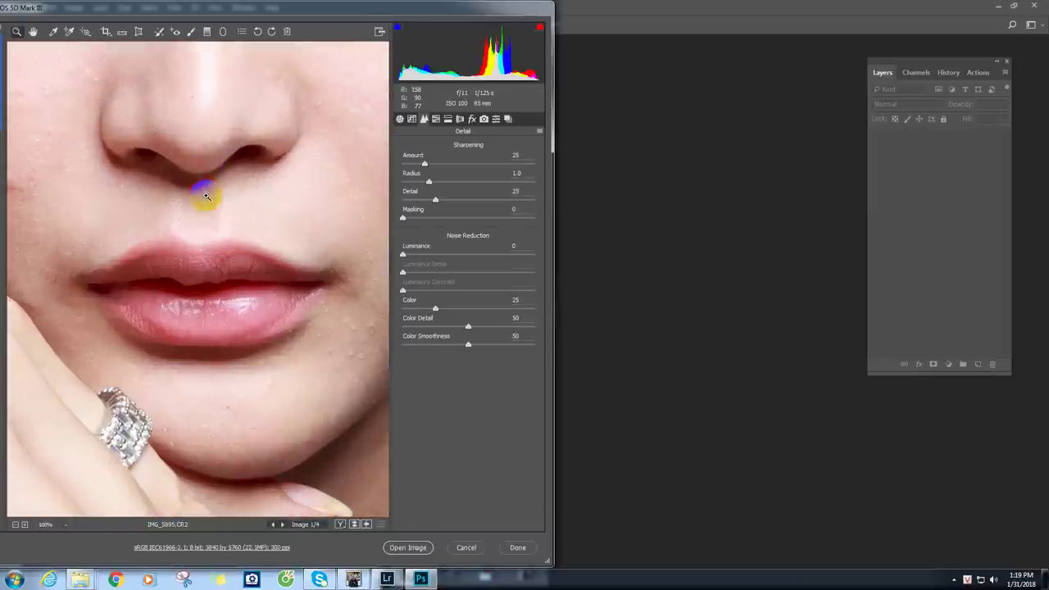
click(206, 188)
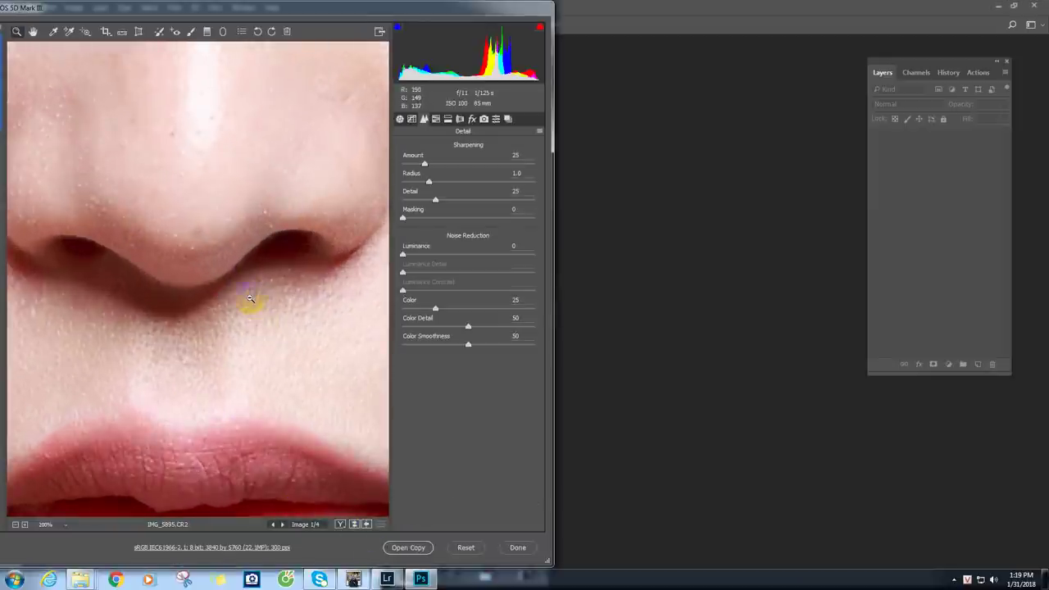
alt+click(250, 299)
alt+click(246, 298)
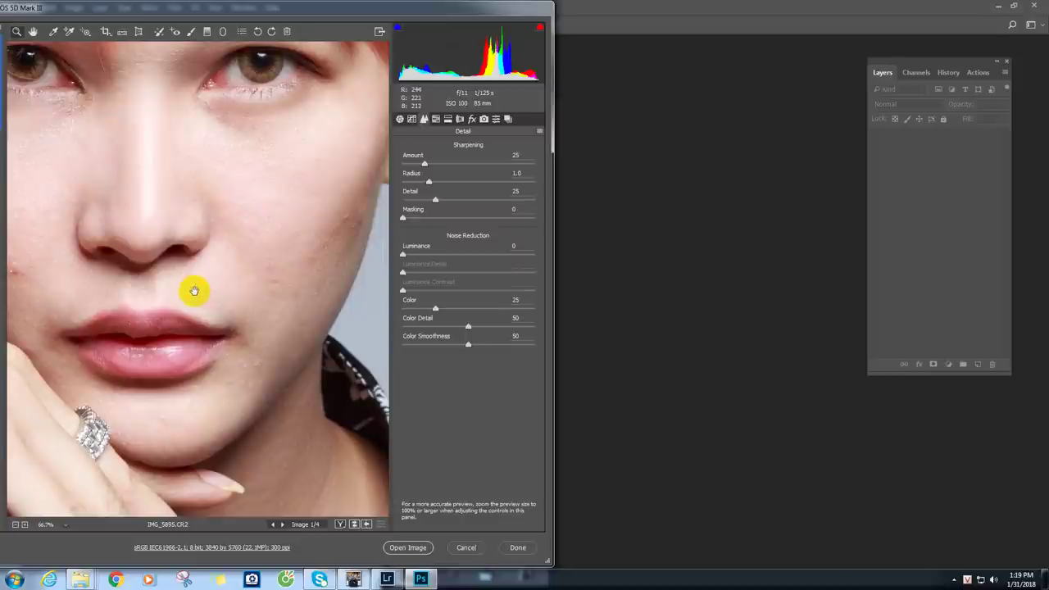
drag(195, 290, 251, 257)
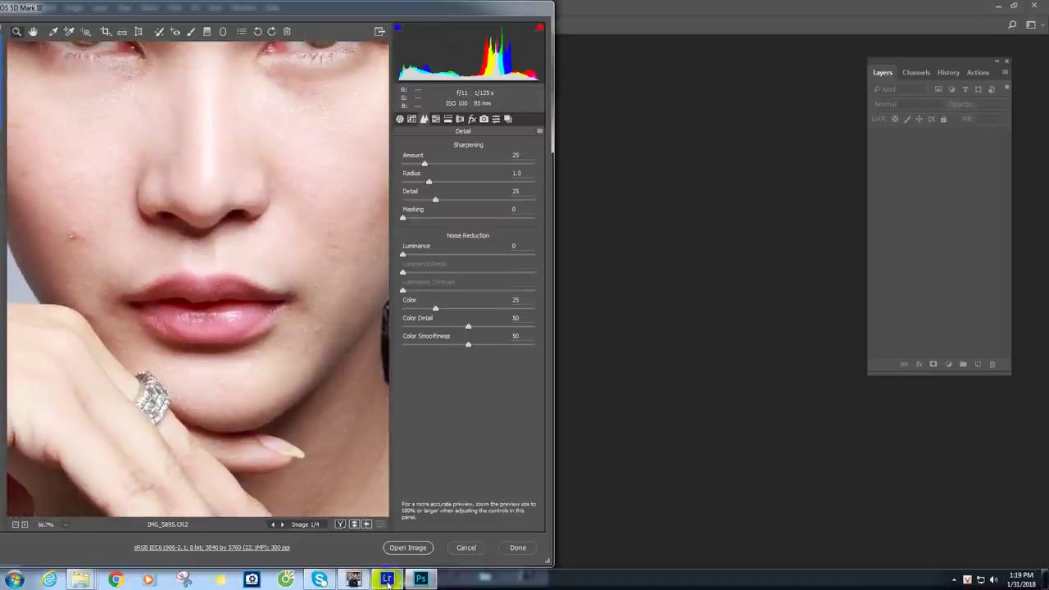
Step: Pan the Lightroom close-up from the lips toward the ring
click(388, 580)
drag(642, 332, 640, 348)
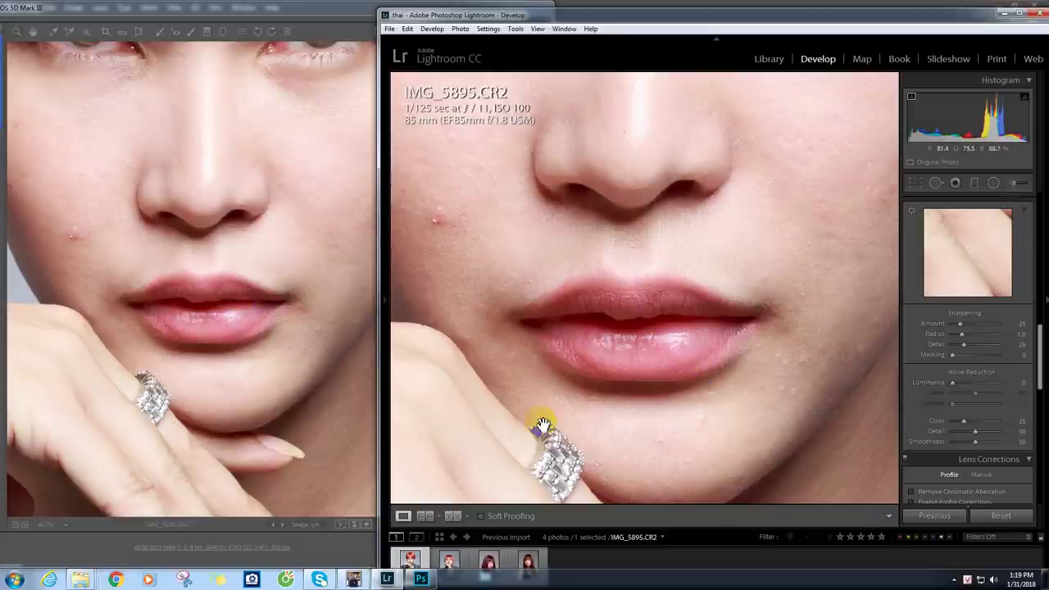
drag(529, 425, 574, 336)
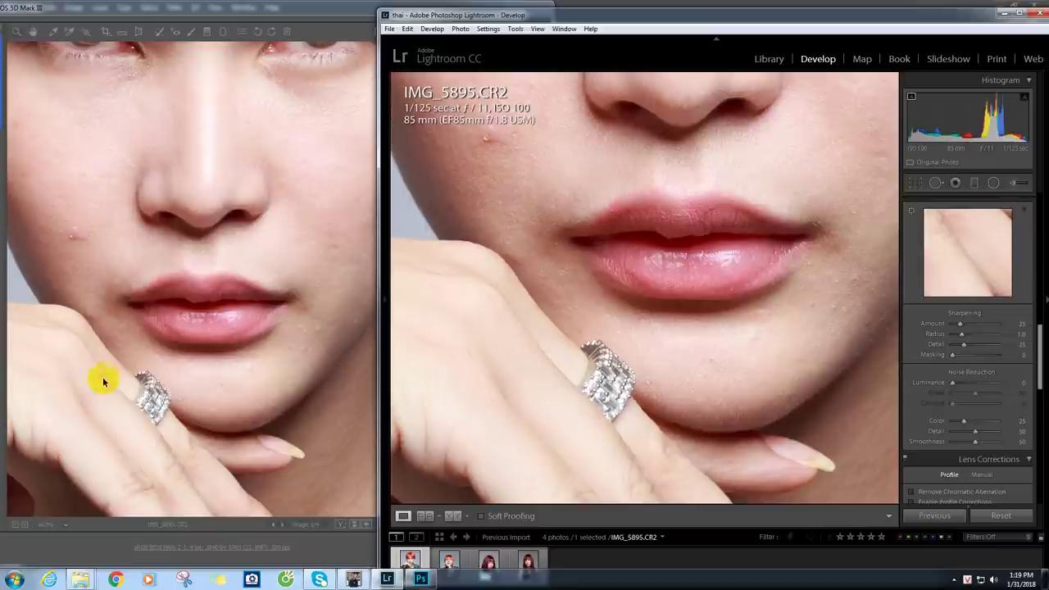
click(205, 171)
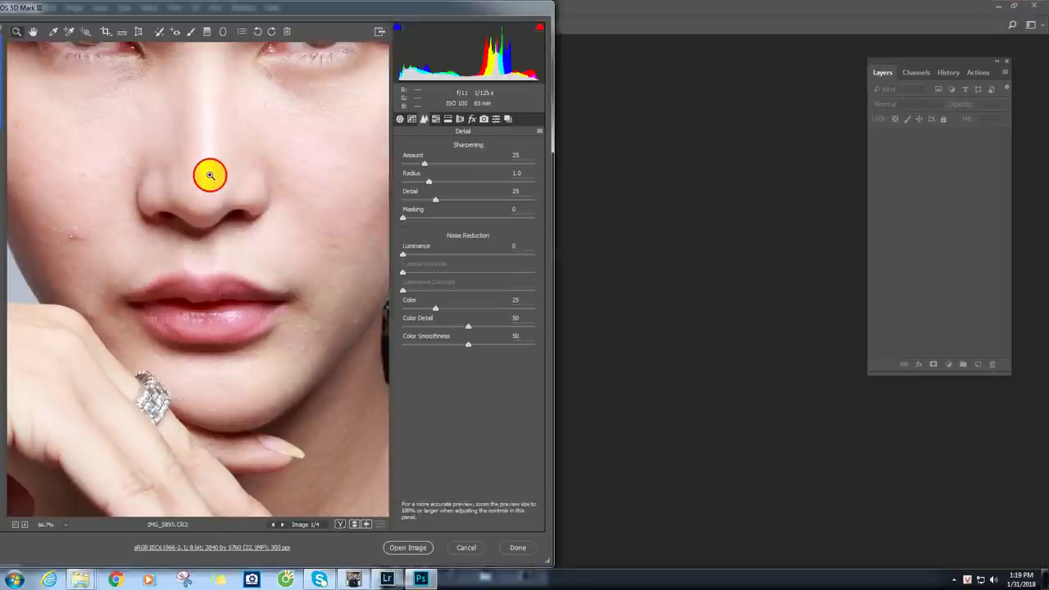
Step: Compare the lips at 100% in Camera Raw and 1:1 in Lightroom, then return Lightroom to full view
click(205, 284)
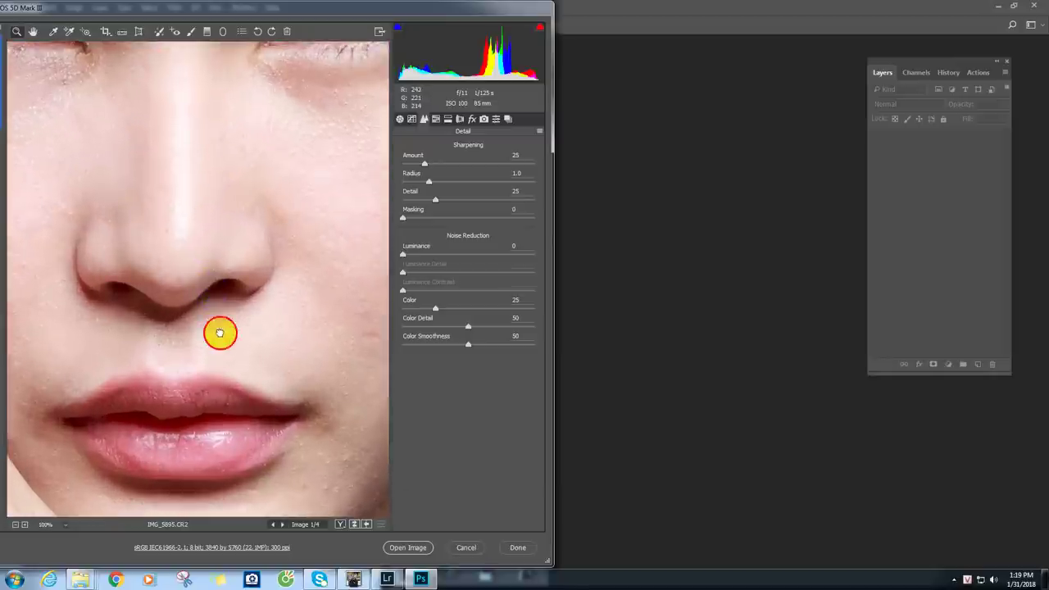
drag(218, 330, 228, 283)
click(386, 580)
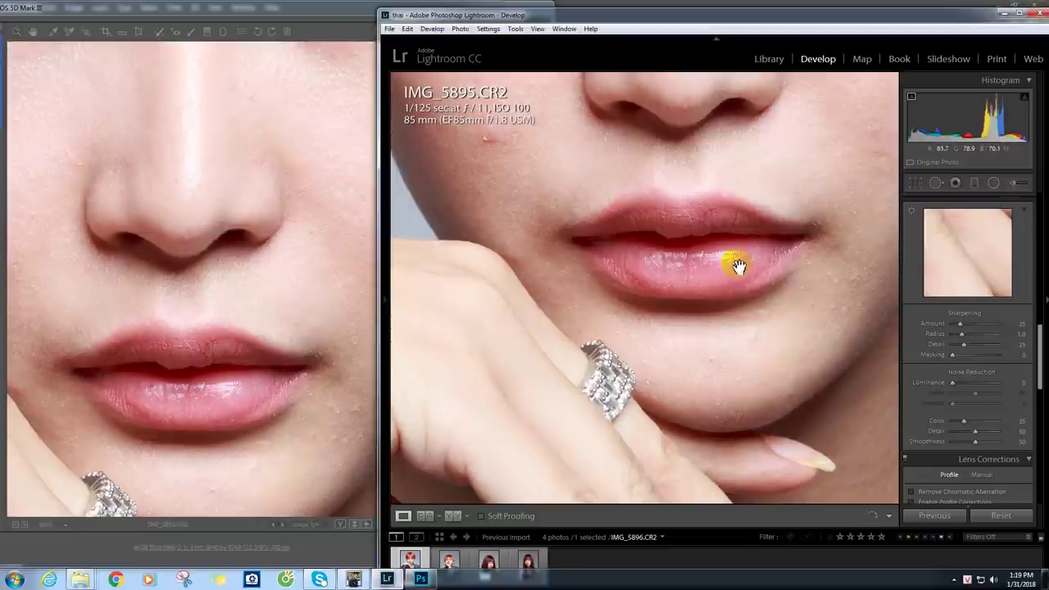
click(738, 232)
click(719, 222)
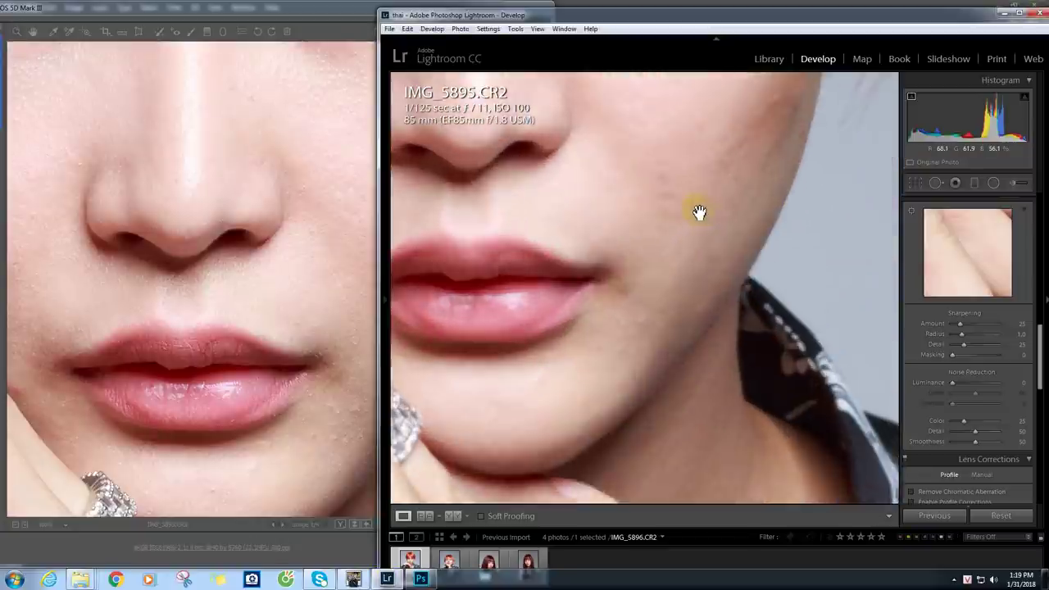
drag(696, 211, 787, 222)
mouse_move(656, 239)
mouse_down()
mouse_move(687, 286)
mouse_move(687, 309)
mouse_up()
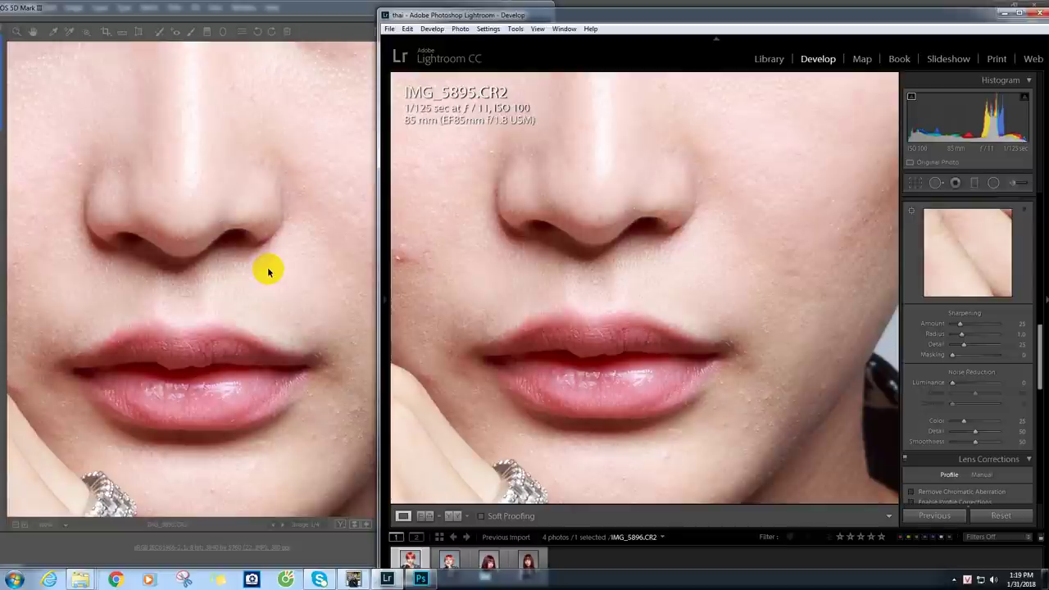
click(107, 233)
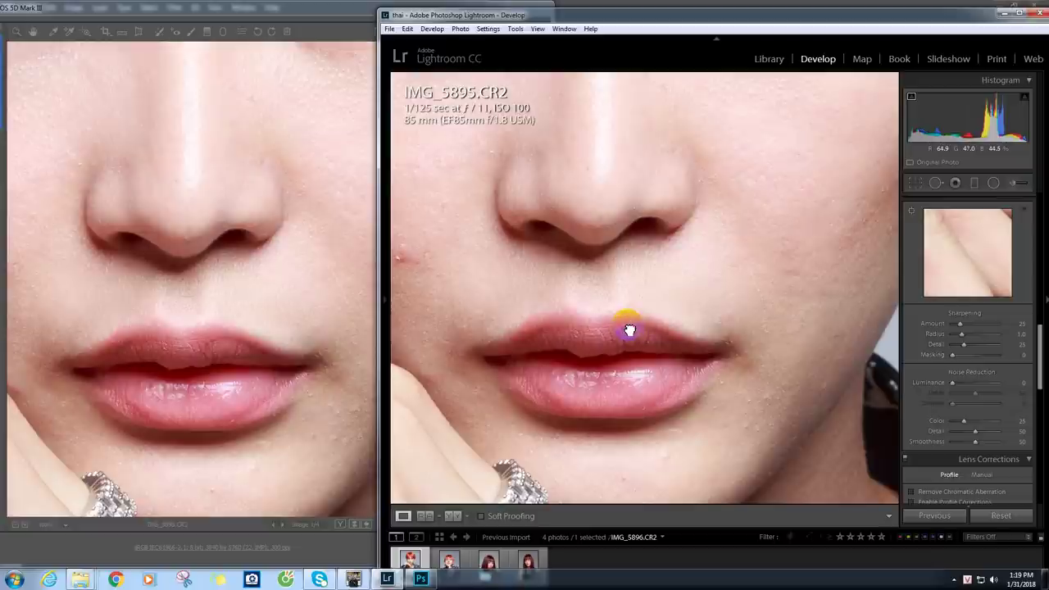
click(629, 331)
Step: Zoom Camera Raw into the cheek, back out to 25%, and shift it right to reveal the filmstrip
click(262, 264)
click(261, 262)
click(261, 261)
alt+click(250, 261)
alt+click(251, 263)
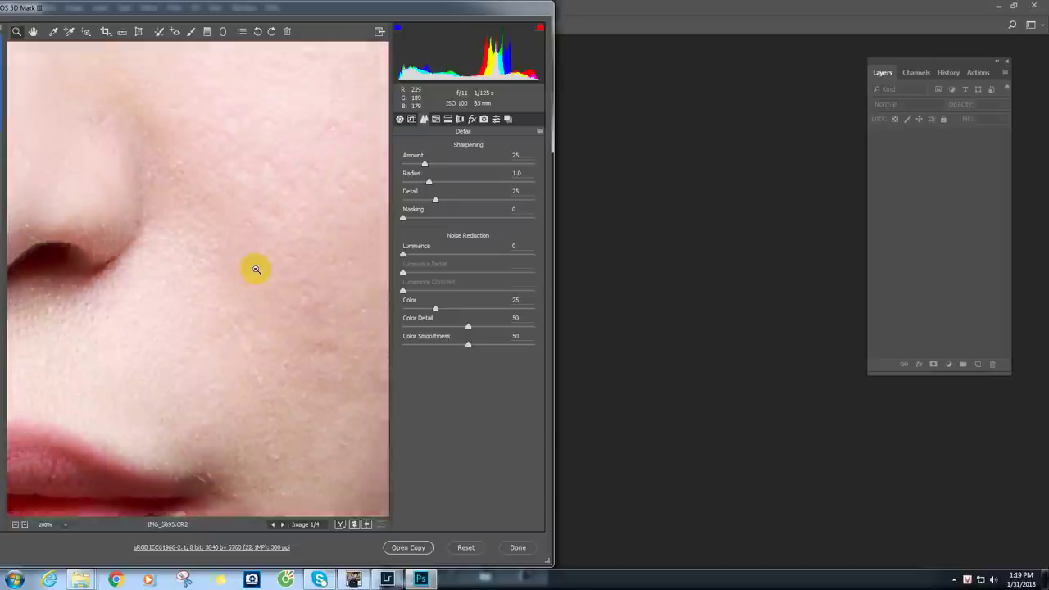
alt+click(254, 265)
alt+click(257, 267)
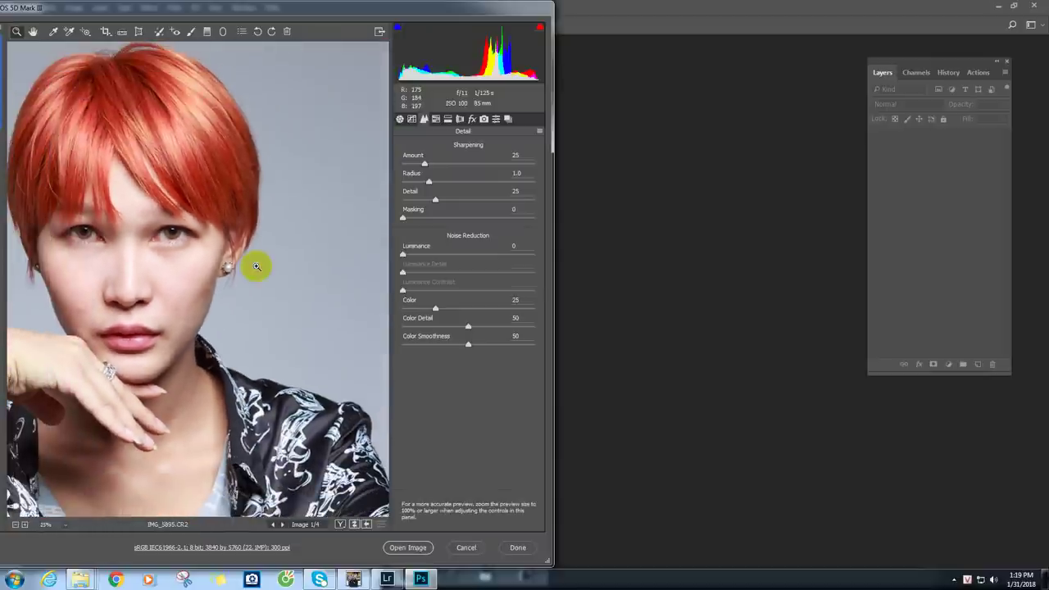
drag(216, 11, 264, 11)
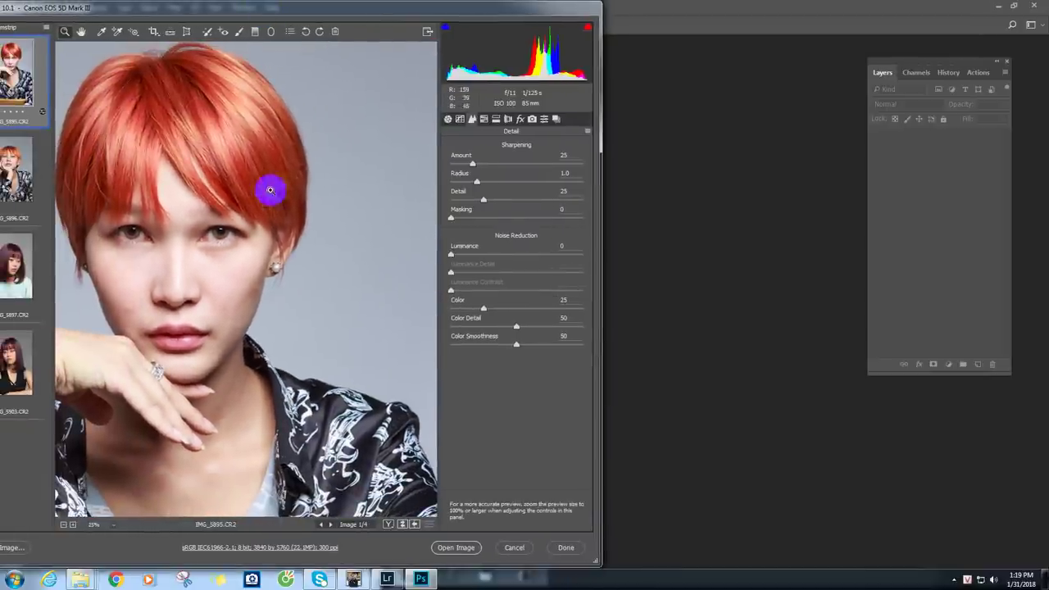
Step: Pan the full Lightroom portrait to compare, then switch to Digital Photo Professional
click(387, 580)
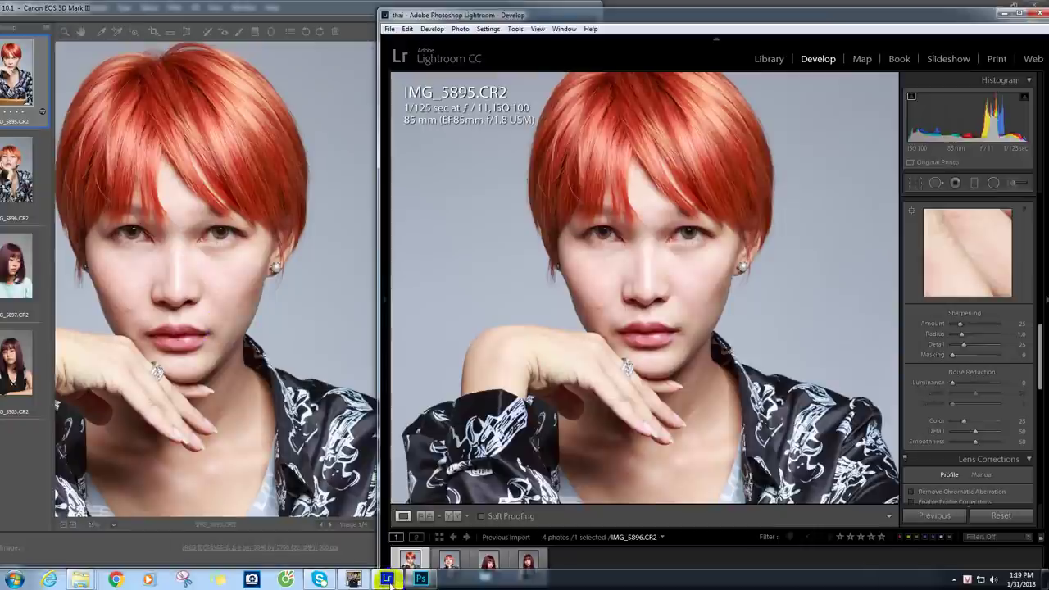
drag(680, 93, 692, 121)
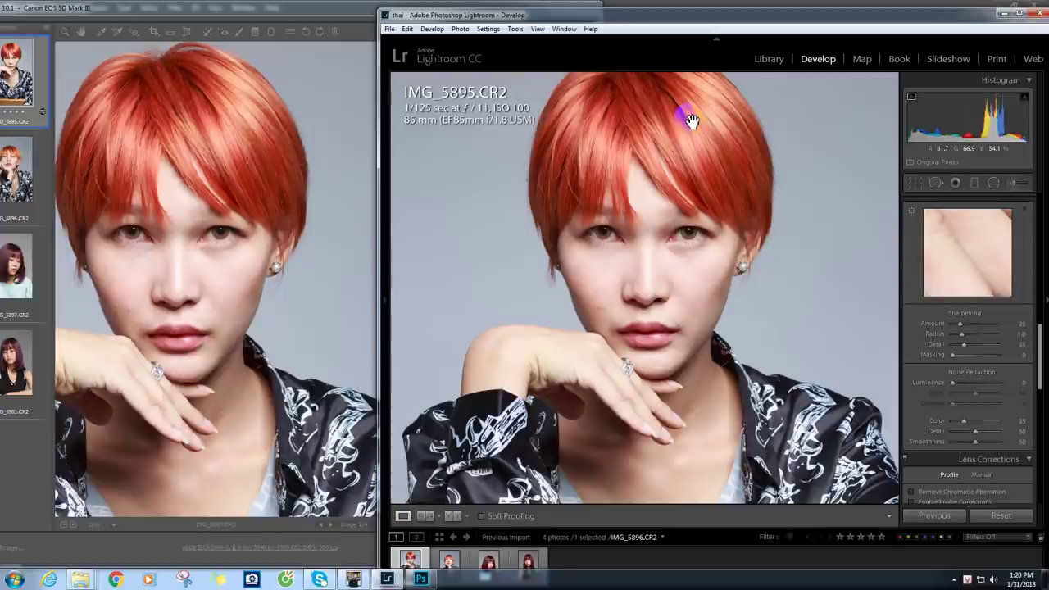
mouse_move(693, 176)
mouse_down()
mouse_move(672, 217)
mouse_move(682, 302)
mouse_up()
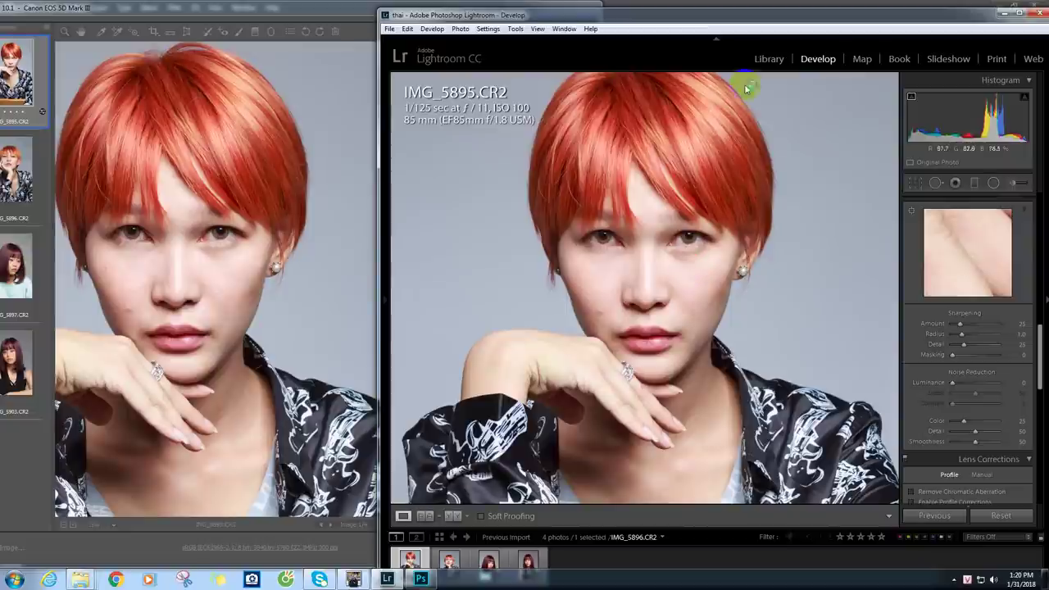
click(353, 580)
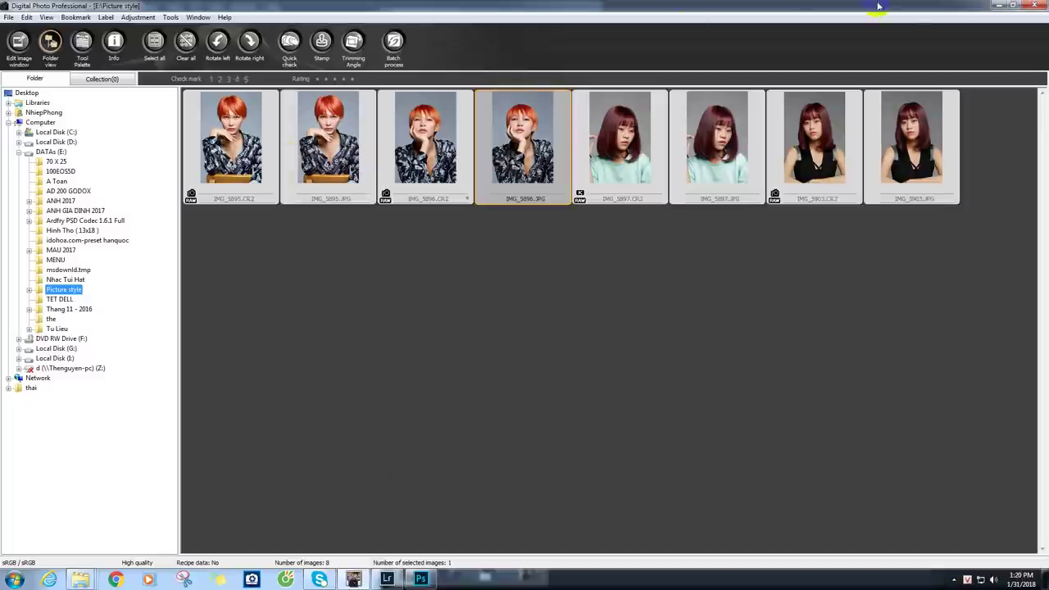
Step: Minimize DPP and Lightroom, cancel Camera Raw without saving, and minimize Photoshop
click(999, 7)
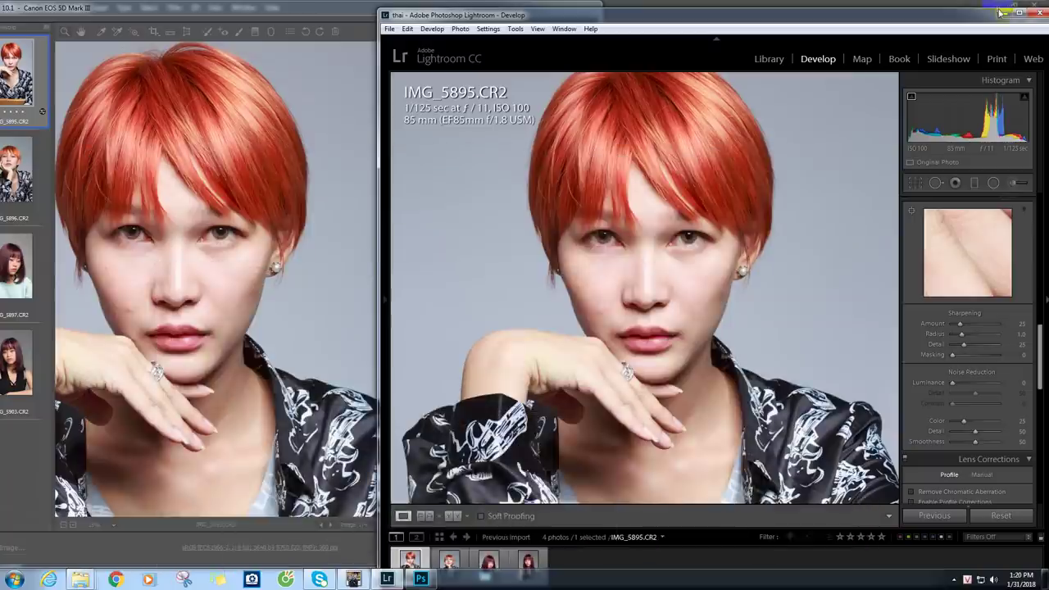
click(1002, 12)
drag(562, 10, 646, 20)
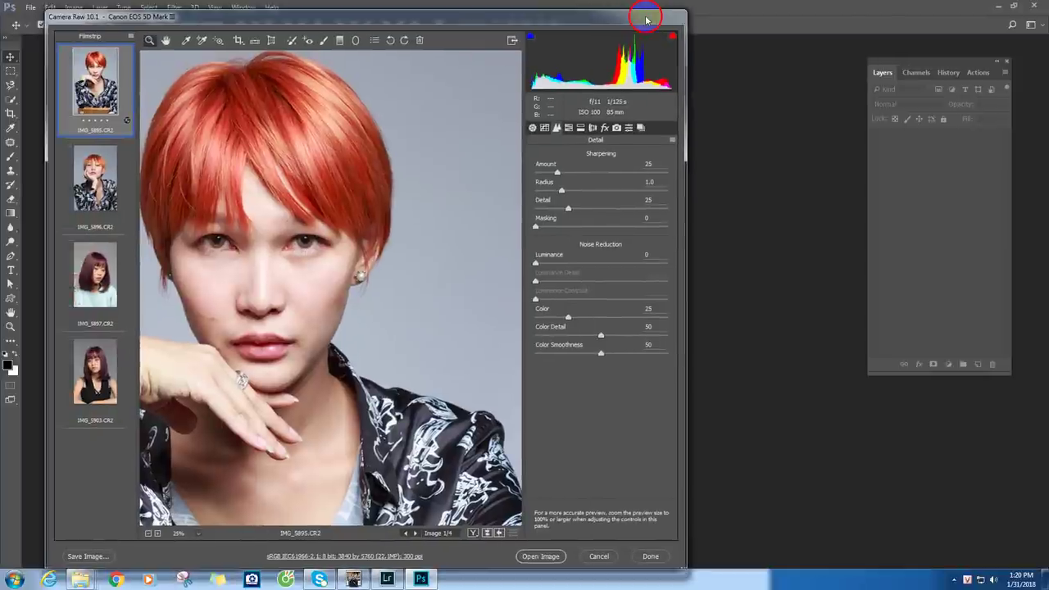
click(600, 557)
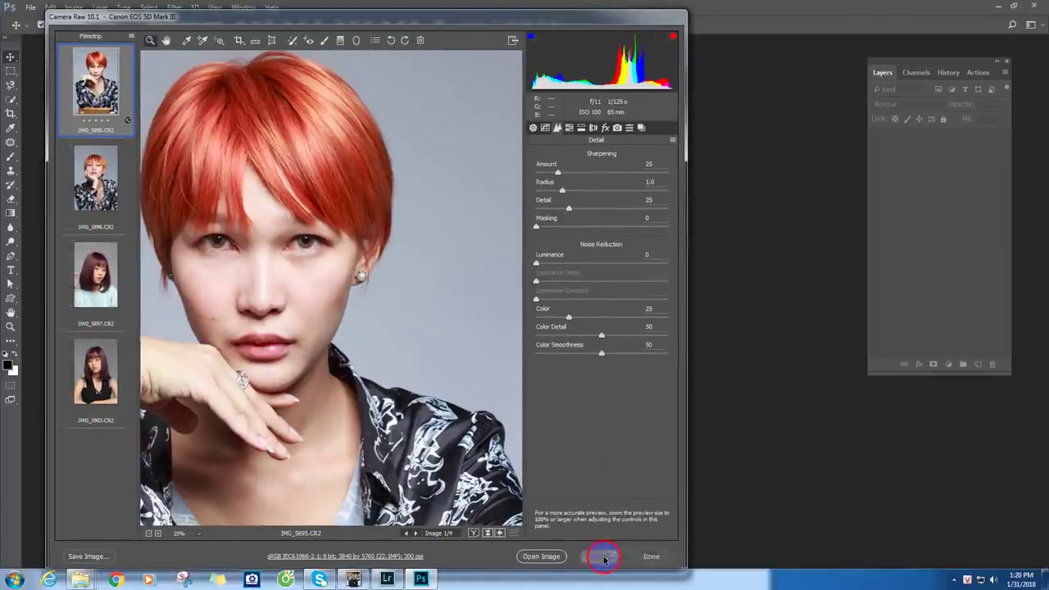
click(1000, 8)
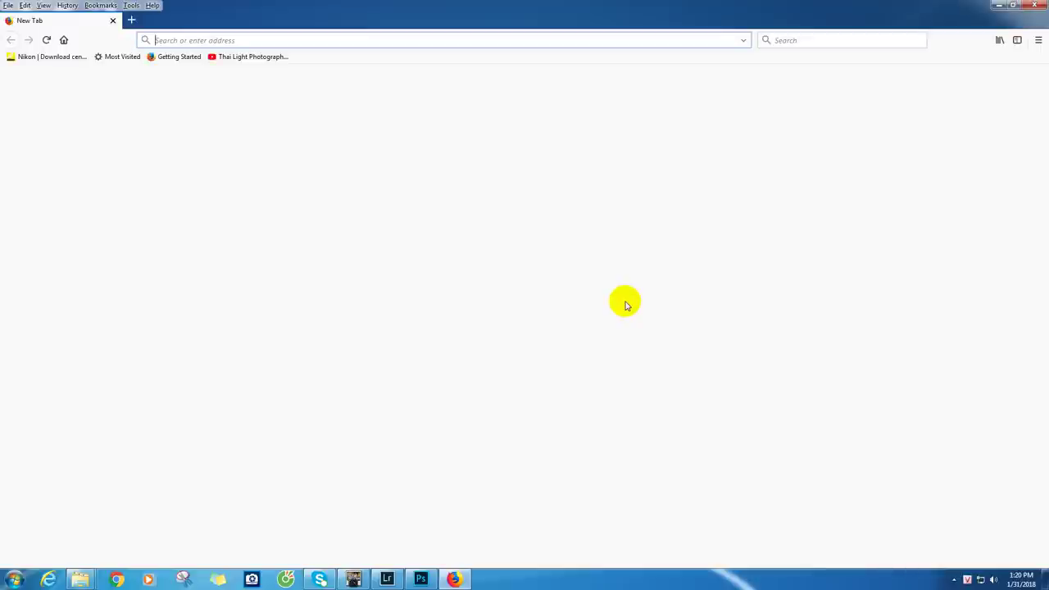
Step: Open the Thai Light Photography YouTube channel and sign in with the account password
click(261, 57)
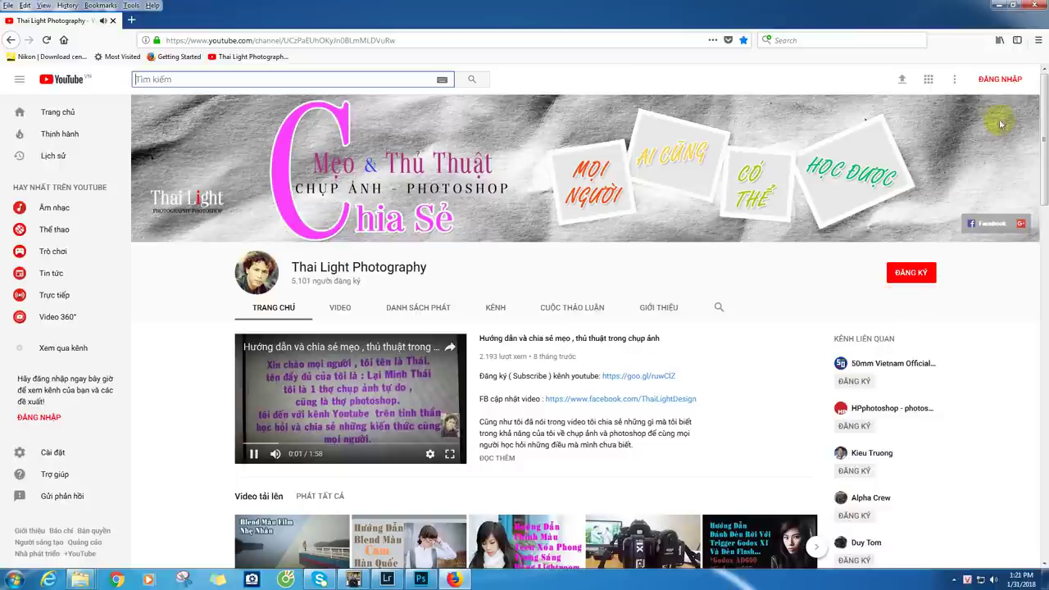
click(997, 82)
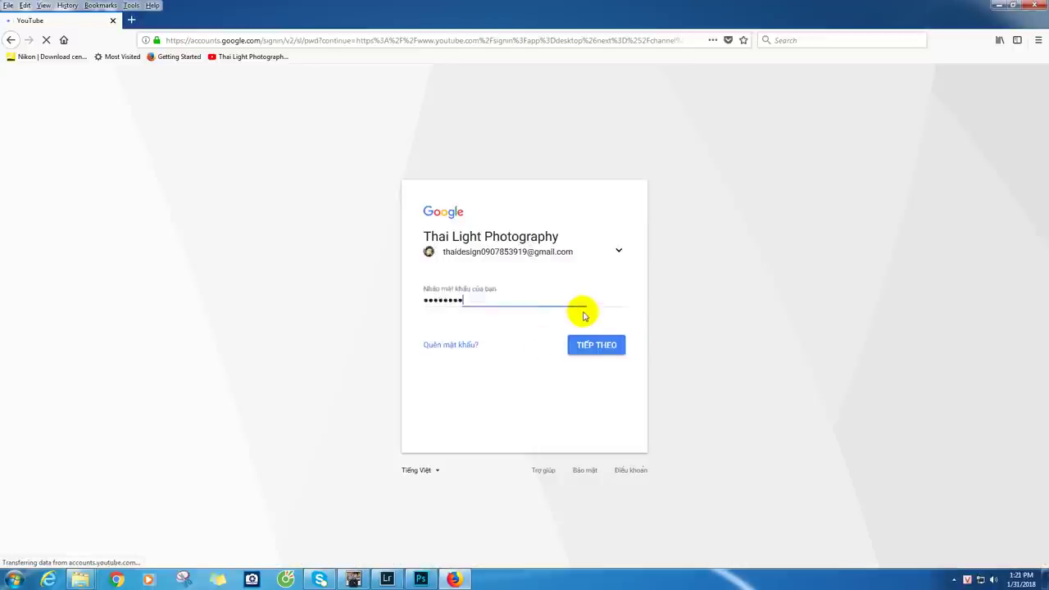
click(581, 308)
click(598, 347)
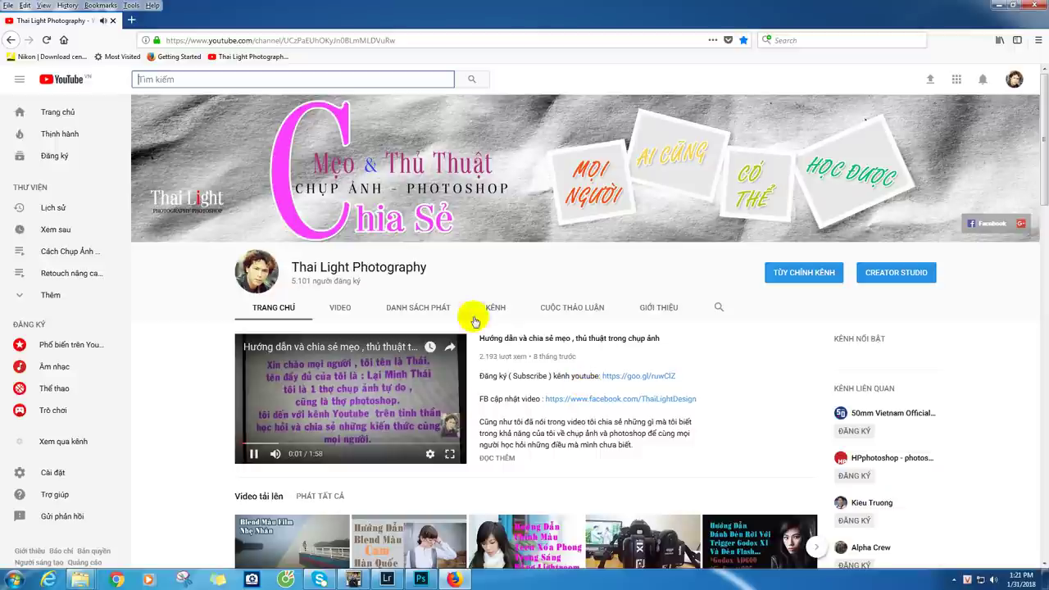
Step: Mute the channel's playing trailer video
click(276, 455)
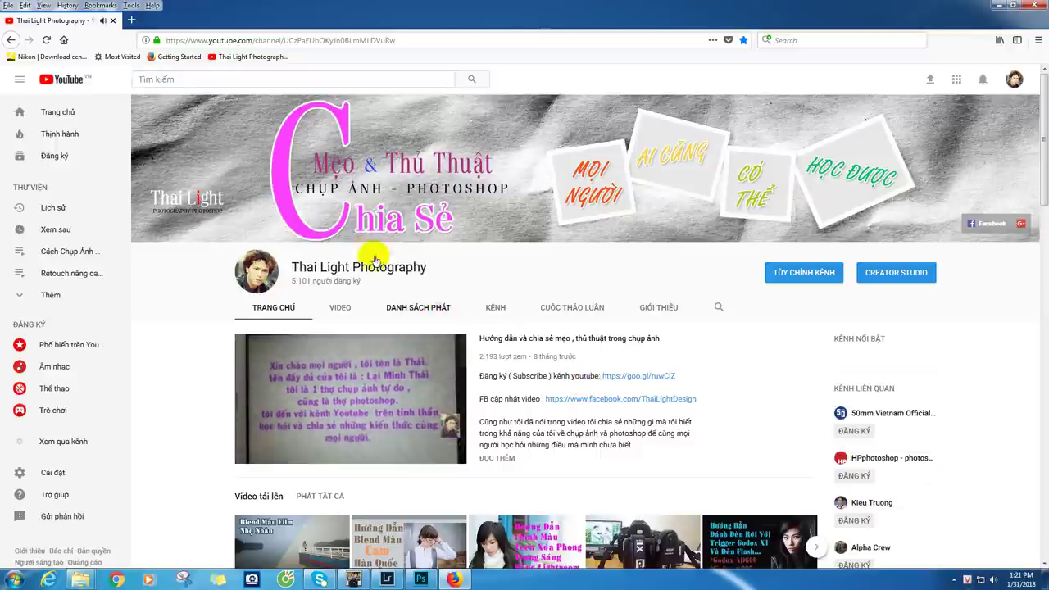